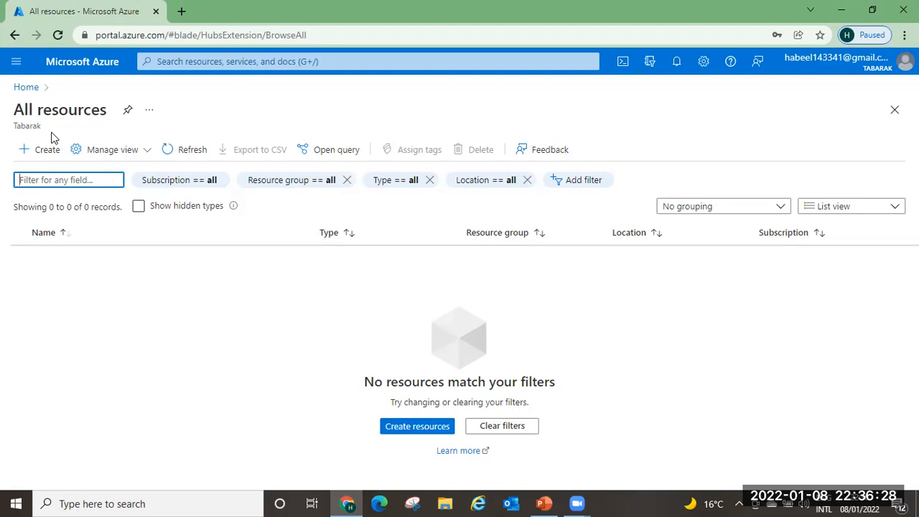
# - Open the Virtual machines service and start creating a new virtual machine without a preset configuration
pyautogui.click(26, 89)
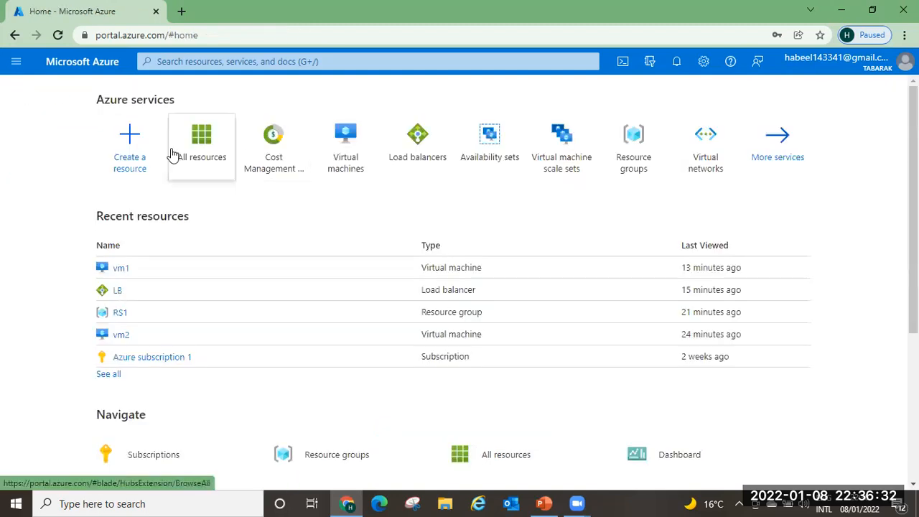
pyautogui.click(140, 148)
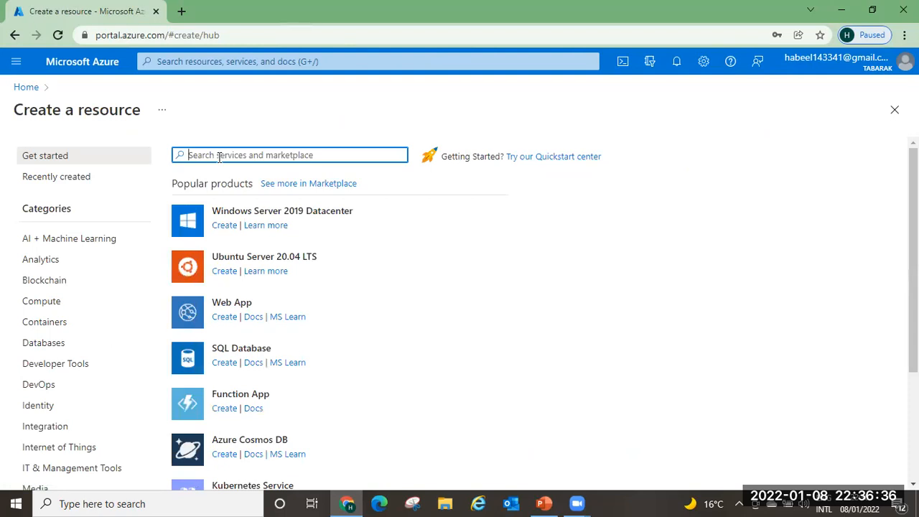
pyautogui.click(161, 62)
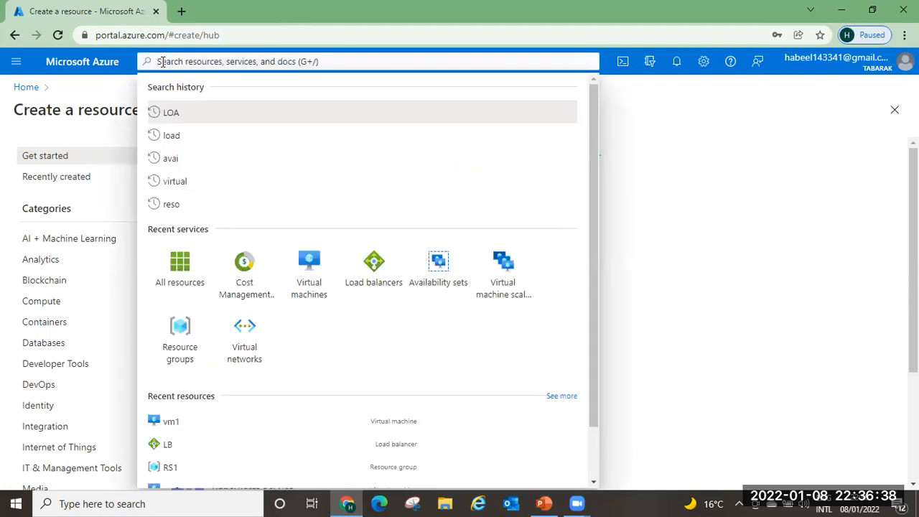
pyautogui.click(318, 280)
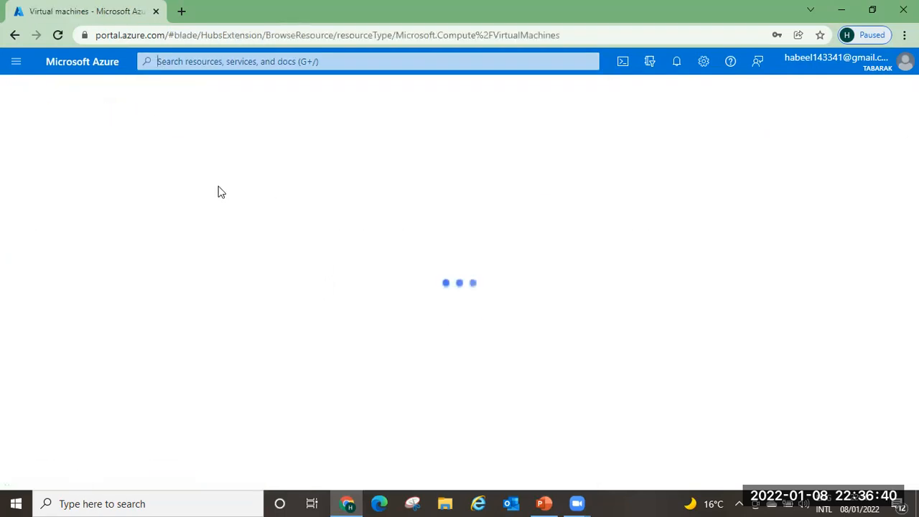
pyautogui.click(45, 150)
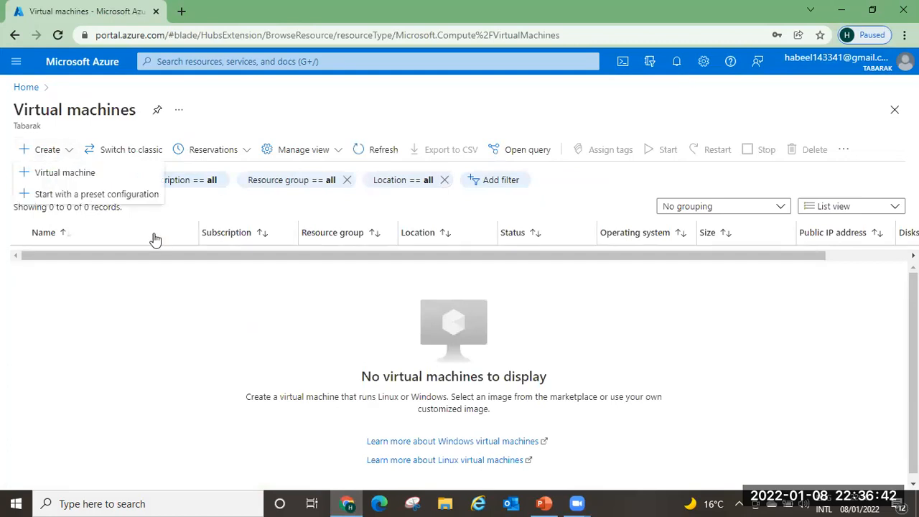
pyautogui.click(88, 181)
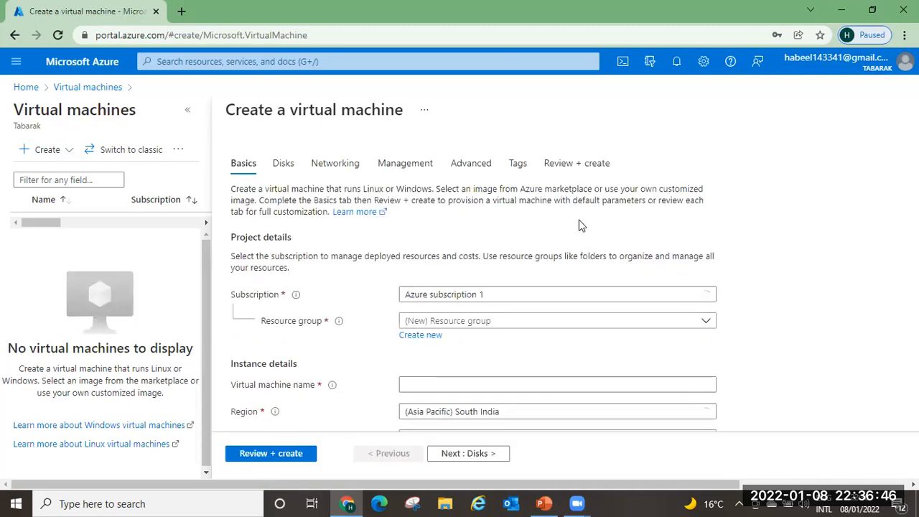
# - Assign the new virtual machine to the existing resource group RS1 and name it vm1
pyautogui.click(625, 321)
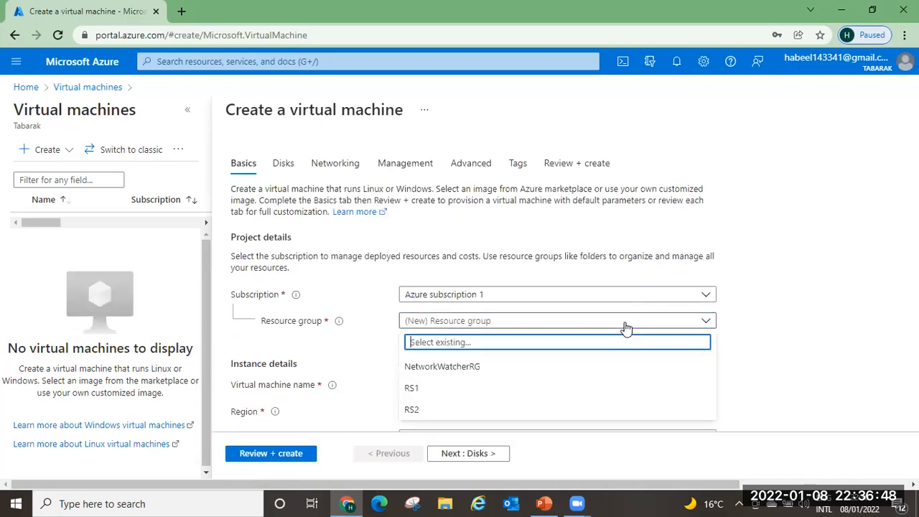
pyautogui.click(425, 388)
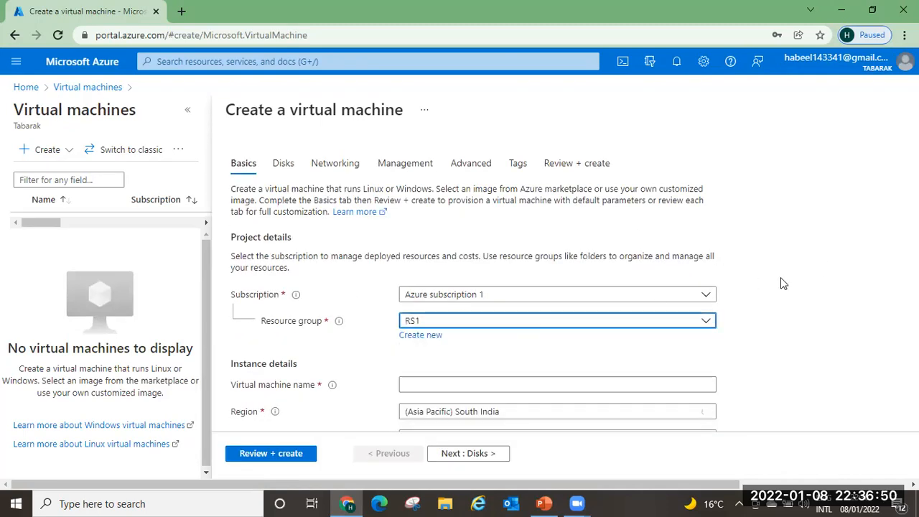
pyautogui.click(851, 265)
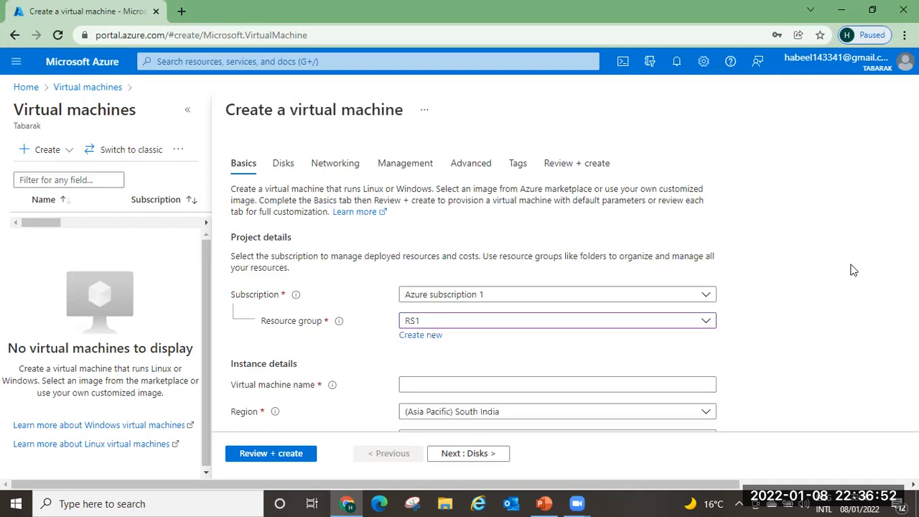
pyautogui.scroll(-2, 853, 269)
pyautogui.click(583, 249)
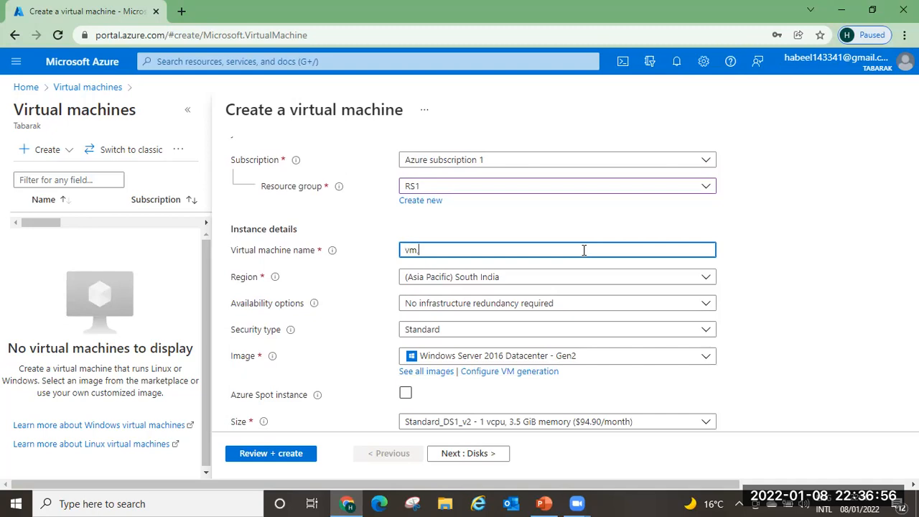
pyautogui.write('vm,1')
pyautogui.press('BackSpace')
pyautogui.press('BackSpace')
pyautogui.write('1')
# - Set the virtual machine's region to (US) East US
pyautogui.click(585, 277)
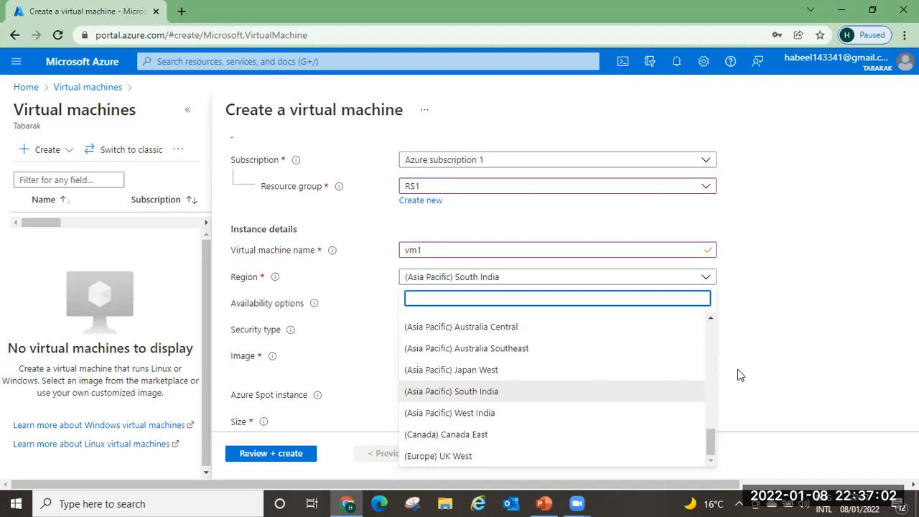
pyautogui.moveTo(710, 444); pyautogui.dragTo(716, 331)
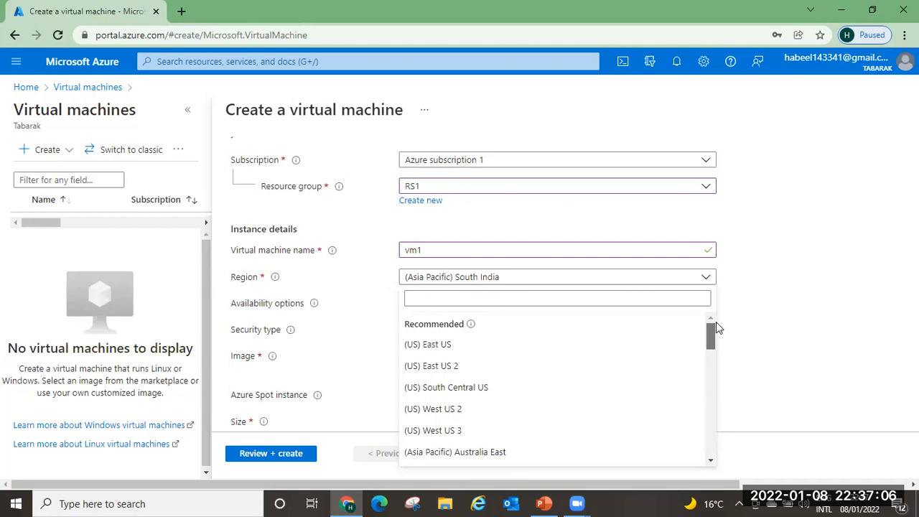
pyautogui.click(507, 343)
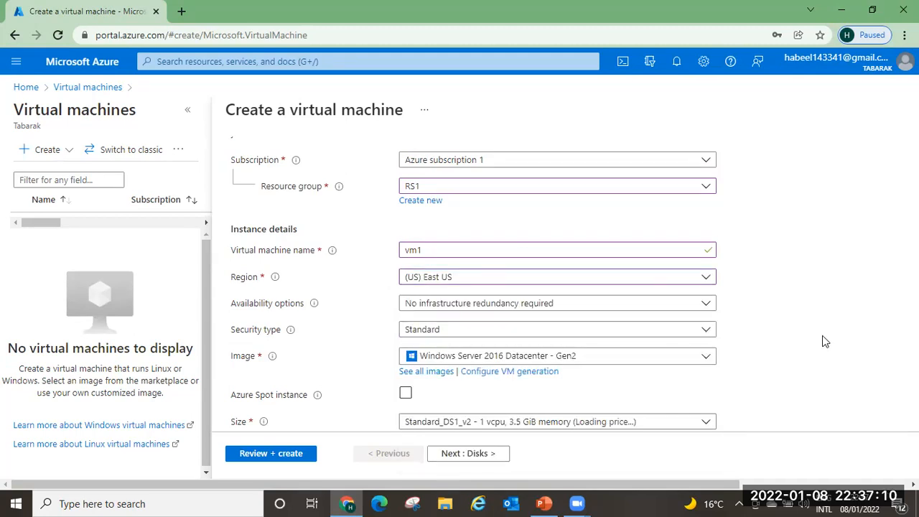
# - Enter the administrator account's username and fill in the password confirmation with the saved password
pyautogui.scroll(-2, 799, 378)
pyautogui.scroll(-2, 800, 378)
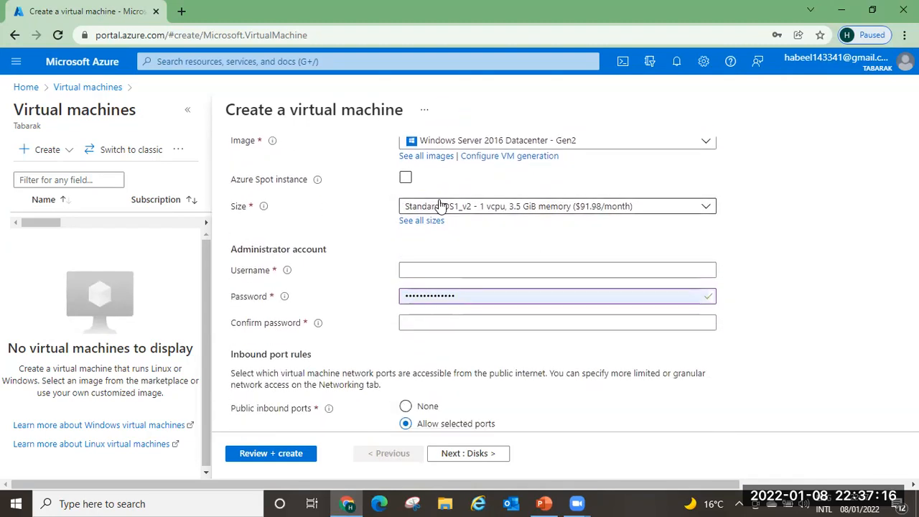
pyautogui.click(430, 269)
pyautogui.write('ha')
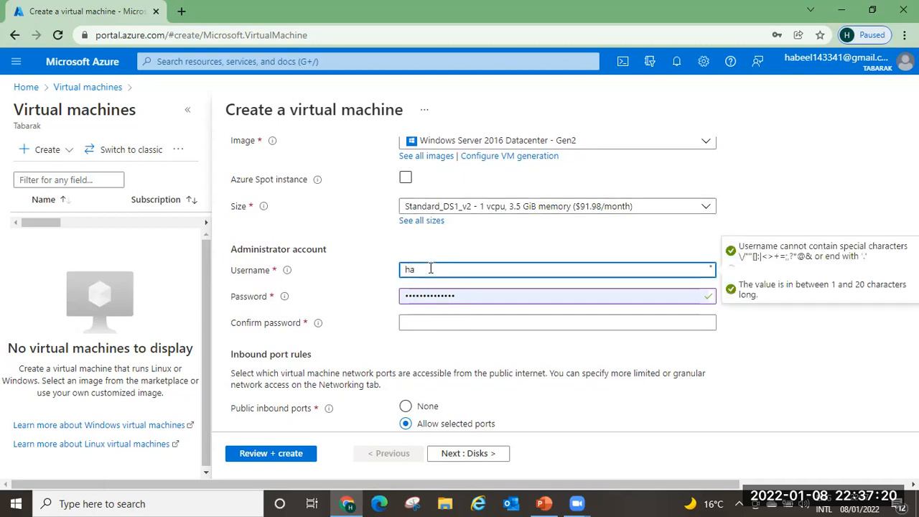
pyautogui.press('BackSpace')
pyautogui.press('BackSpace')
pyautogui.write('habee')
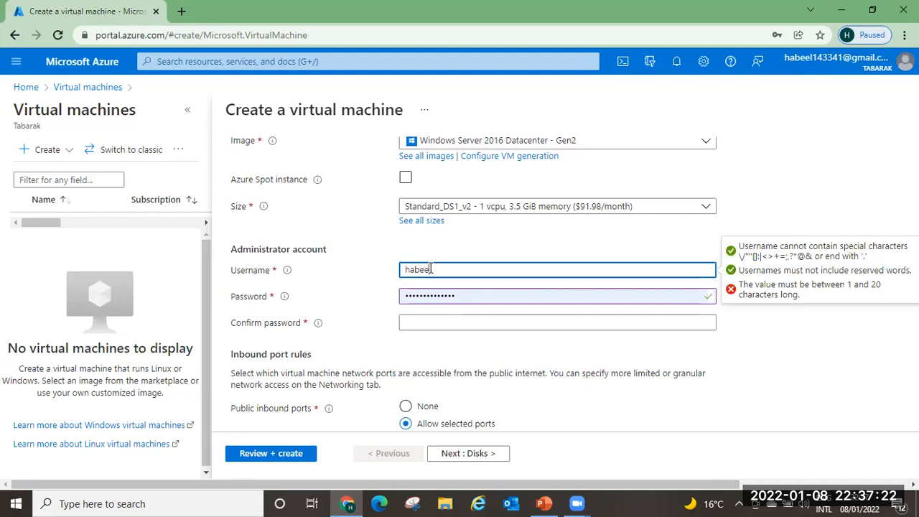
pyautogui.write('l')
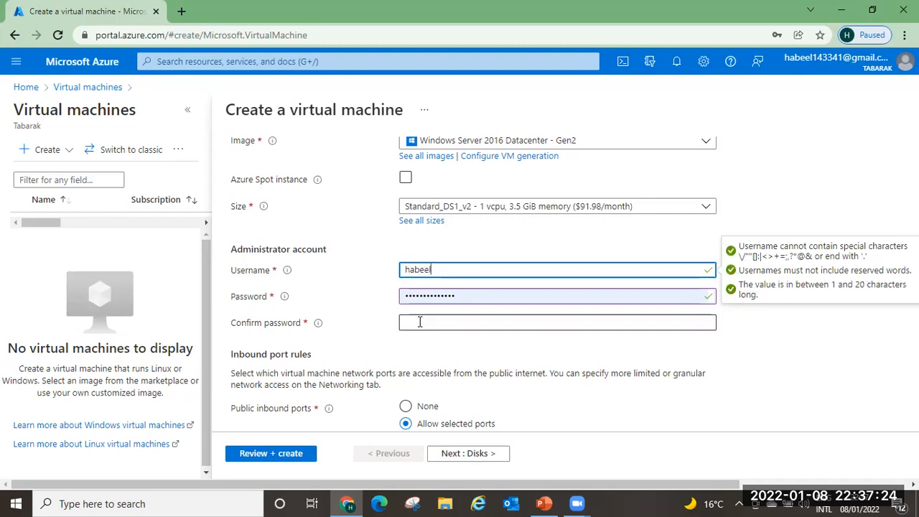
pyautogui.click(420, 322)
pyautogui.click(425, 353)
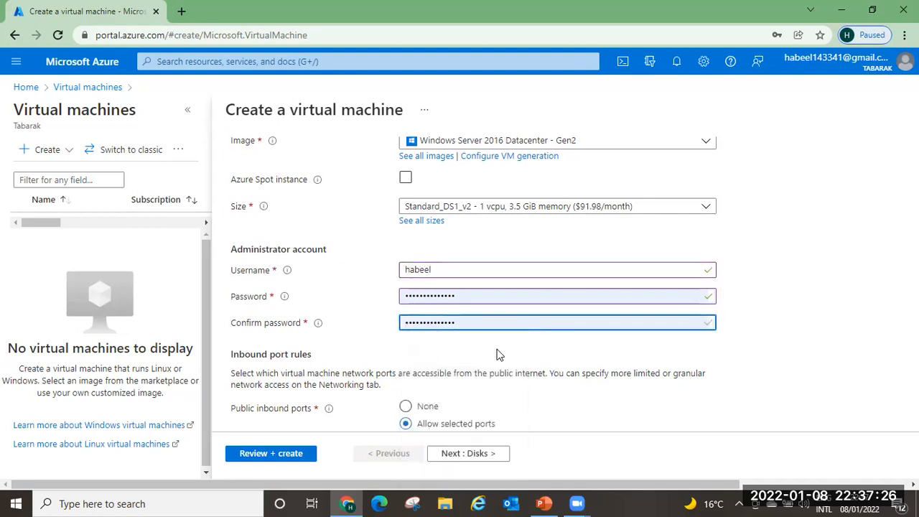
pyautogui.click(815, 296)
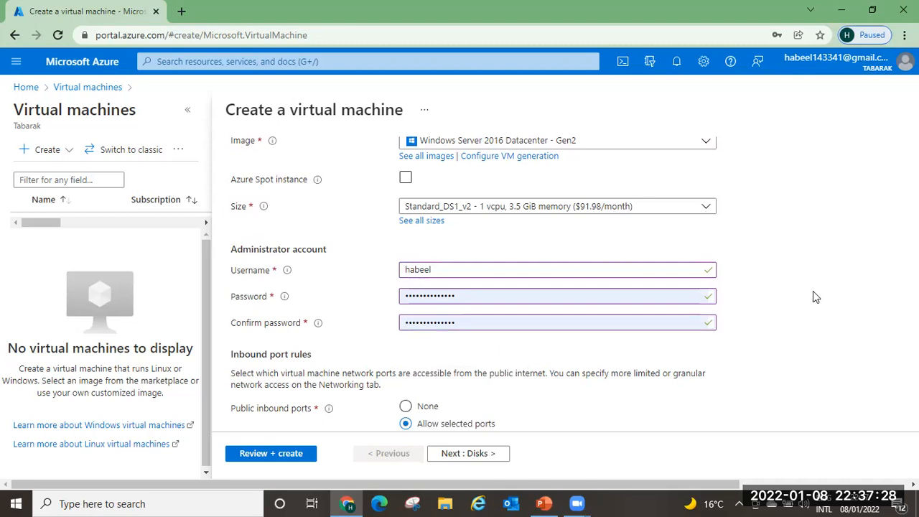
# - Allow HTTP (80) in addition to RDP (3389) as public inbound ports, and proceed past the default disk options to the networking settings
pyautogui.scroll(-3, 816, 296)
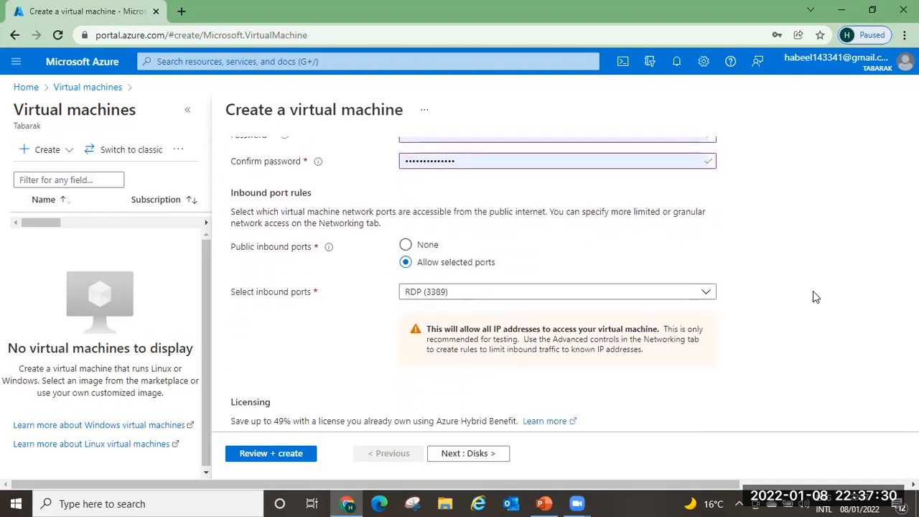
pyautogui.scroll(2, 824, 285)
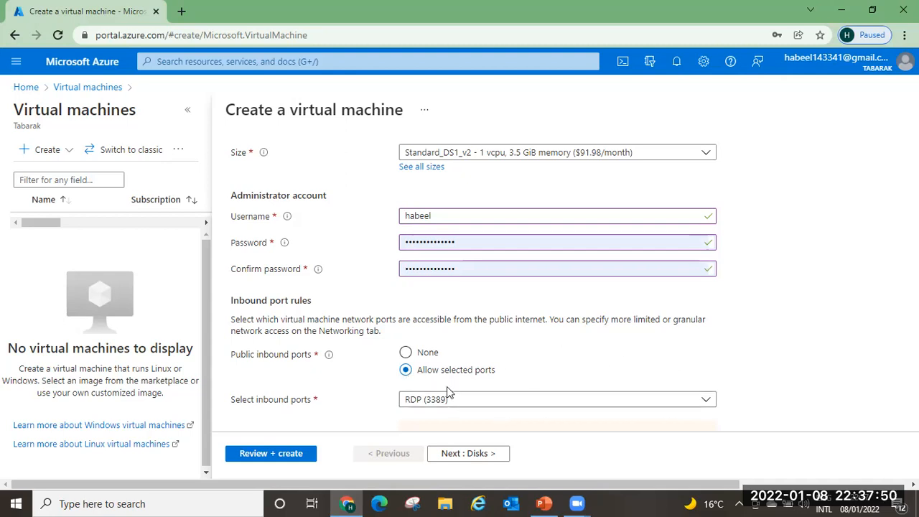
pyautogui.click(706, 402)
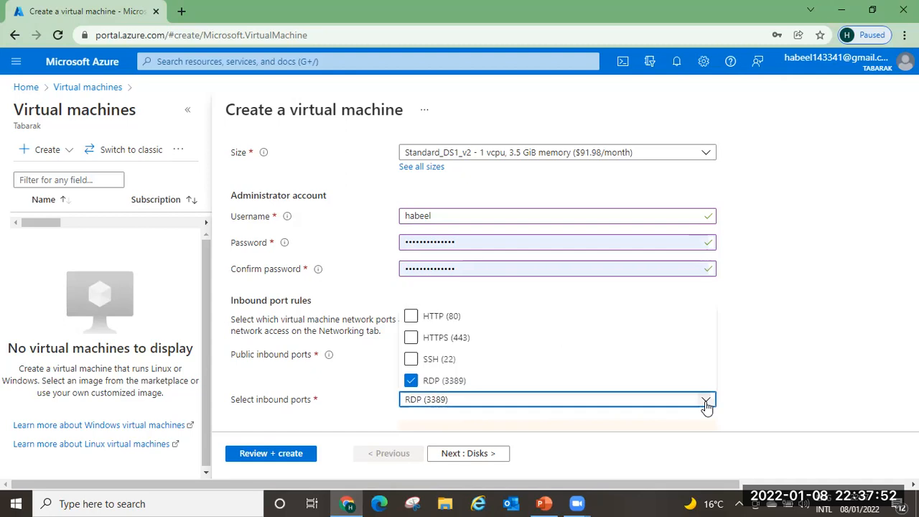
pyautogui.click(411, 316)
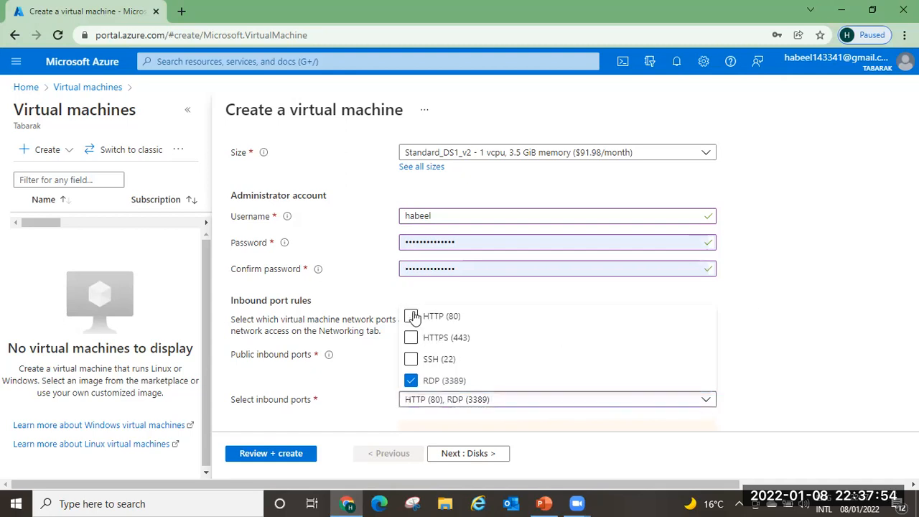
pyautogui.click(794, 304)
pyautogui.scroll(-1, 803, 311)
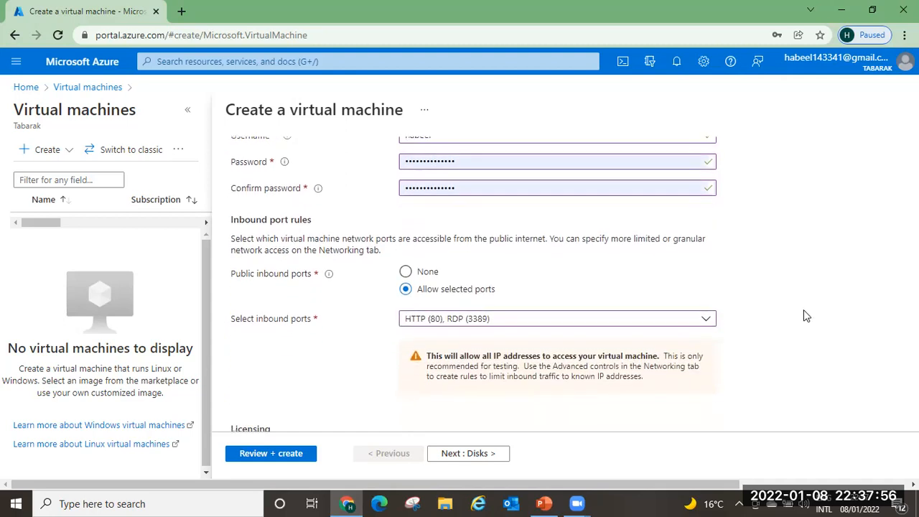
pyautogui.scroll(-2, 803, 309)
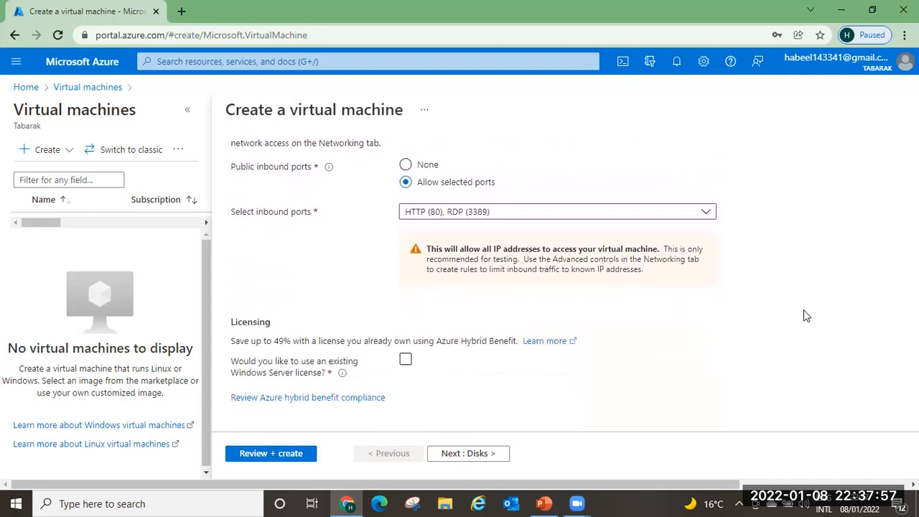
pyautogui.click(458, 457)
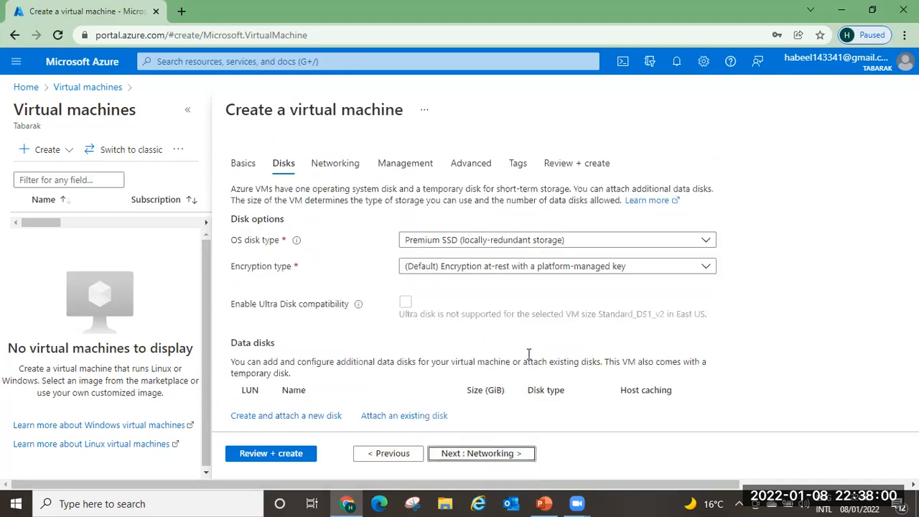
pyautogui.click(476, 453)
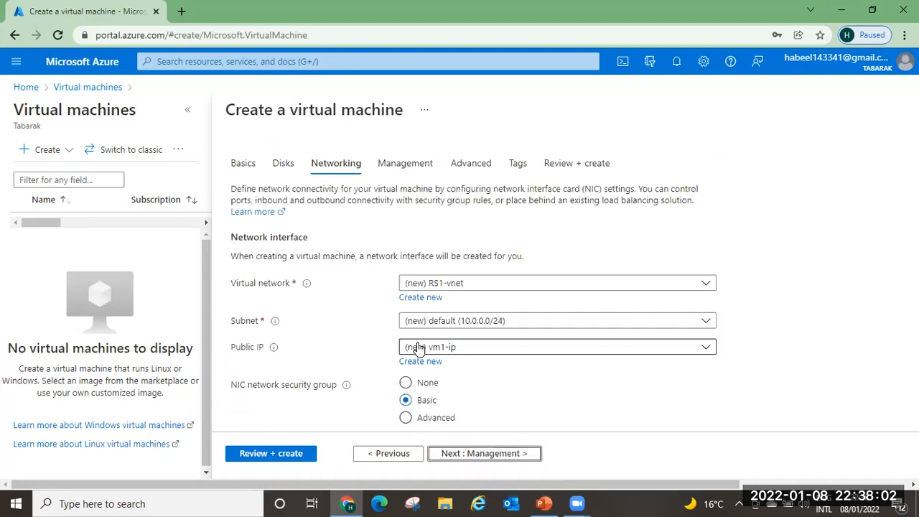
# - Select the default (10.0.0.0/24) subnet for the virtual machine's network interface
pyautogui.click(526, 327)
pyautogui.click(440, 367)
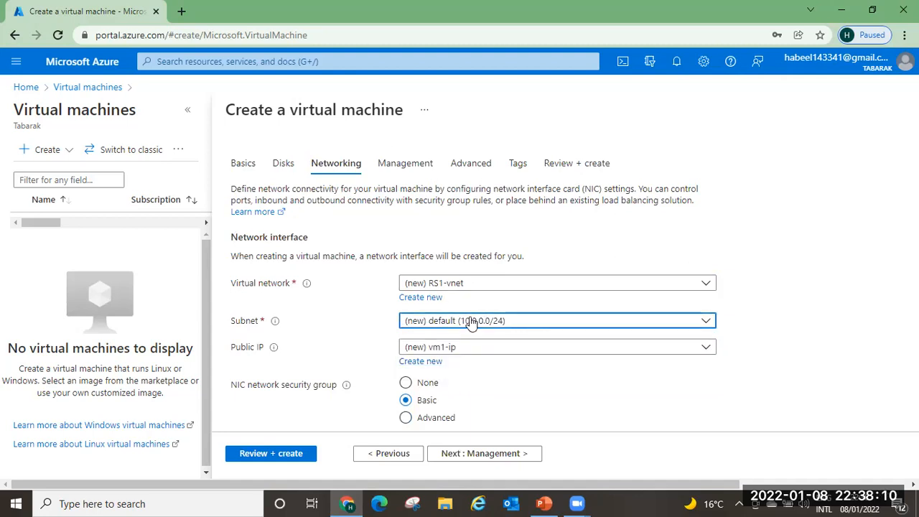
pyautogui.click(551, 320)
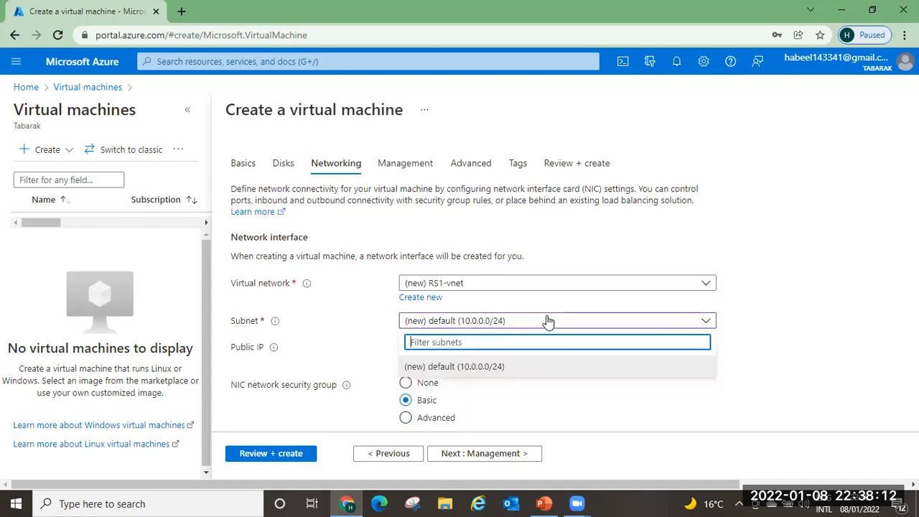
pyautogui.click(422, 369)
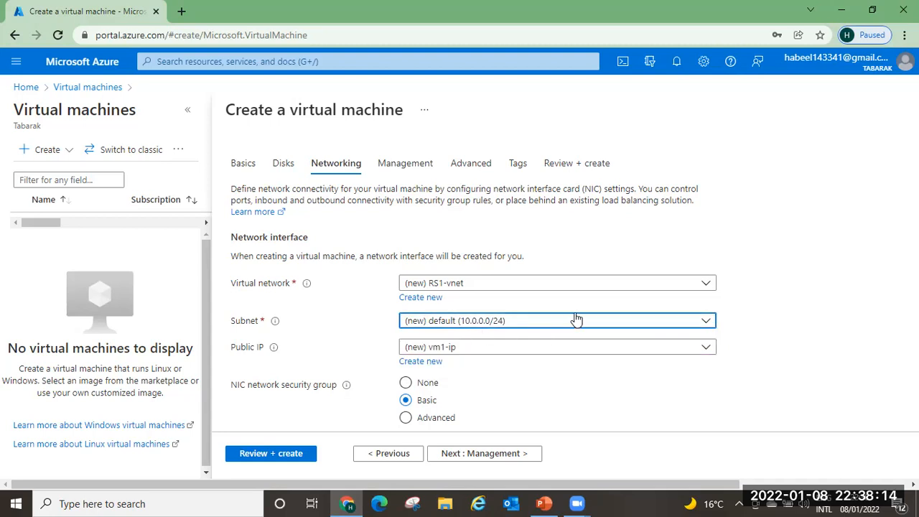
# - Create the new virtual network RS1-vnet, replacing its default subnet with one named subnet using the address range 10.0.1.0/24
pyautogui.click(421, 297)
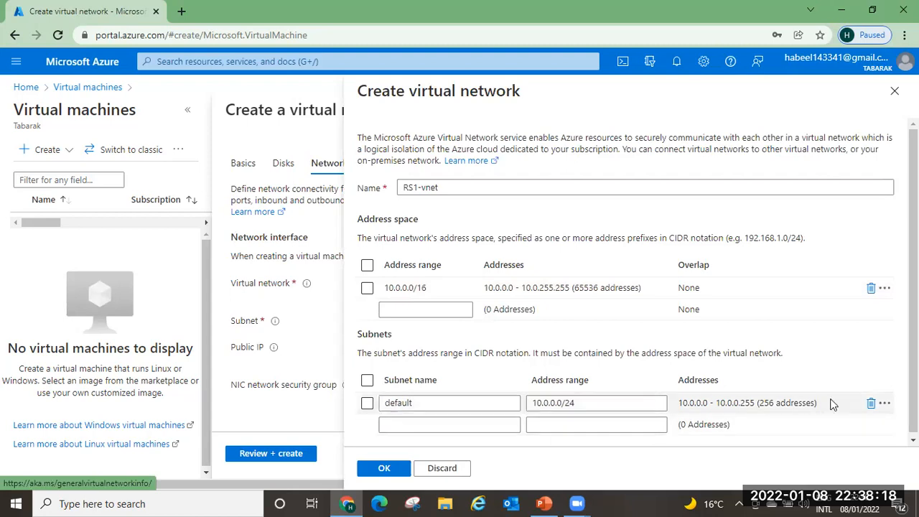
pyautogui.click(869, 405)
pyautogui.click(482, 403)
pyautogui.write('subnet')
pyautogui.click(557, 404)
pyautogui.write('10.0')
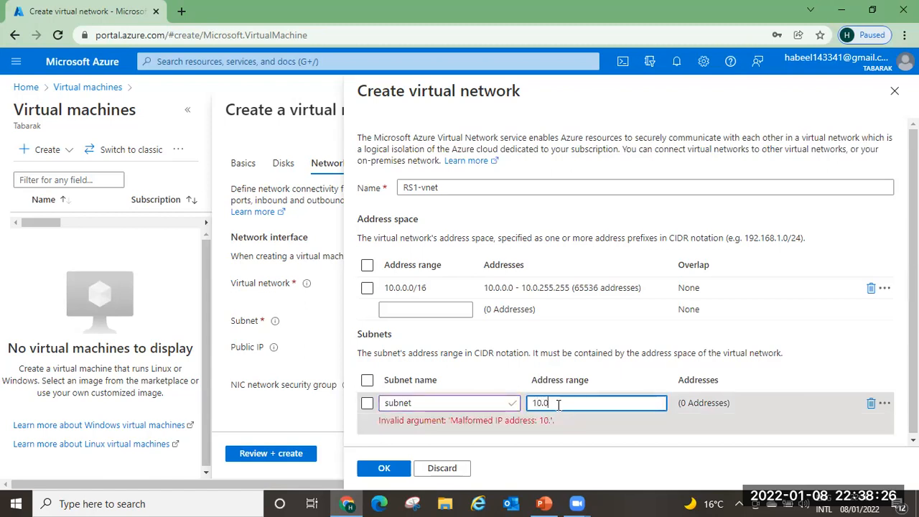
pyautogui.write('.1.0/24')
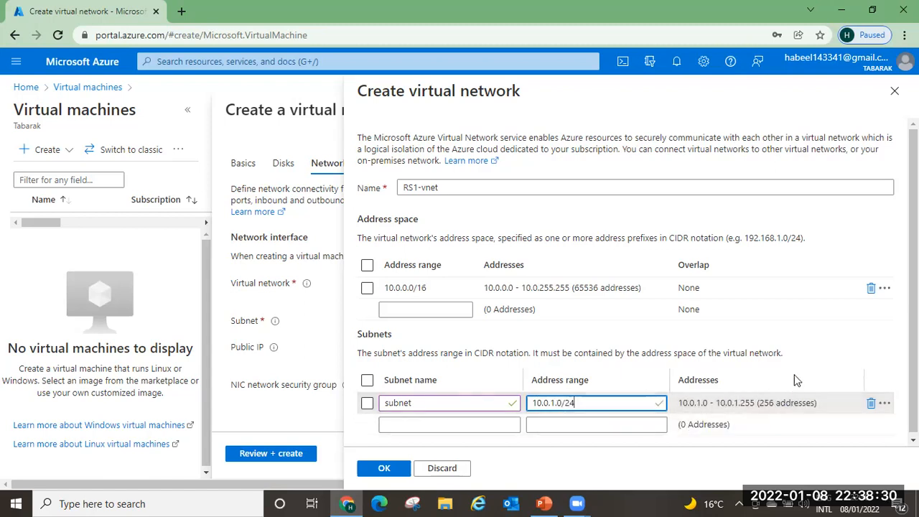
pyautogui.click(384, 468)
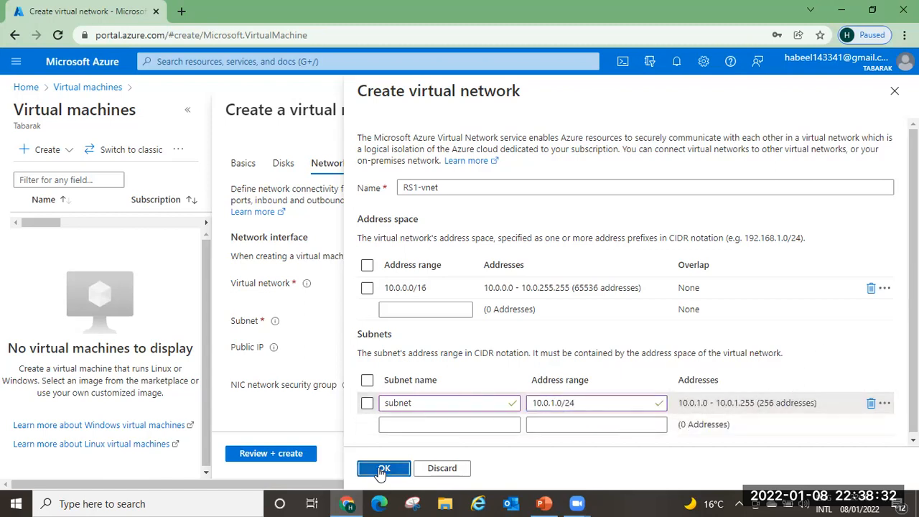
pyautogui.click(748, 226)
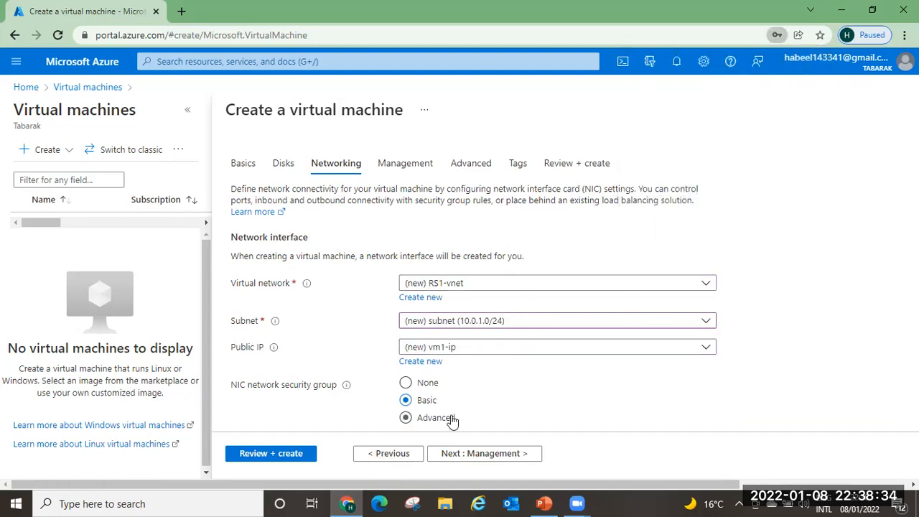
# - Validate the configuration of vm1, submit its deployment, and leave the creation form for the portal home page
pyautogui.click(290, 455)
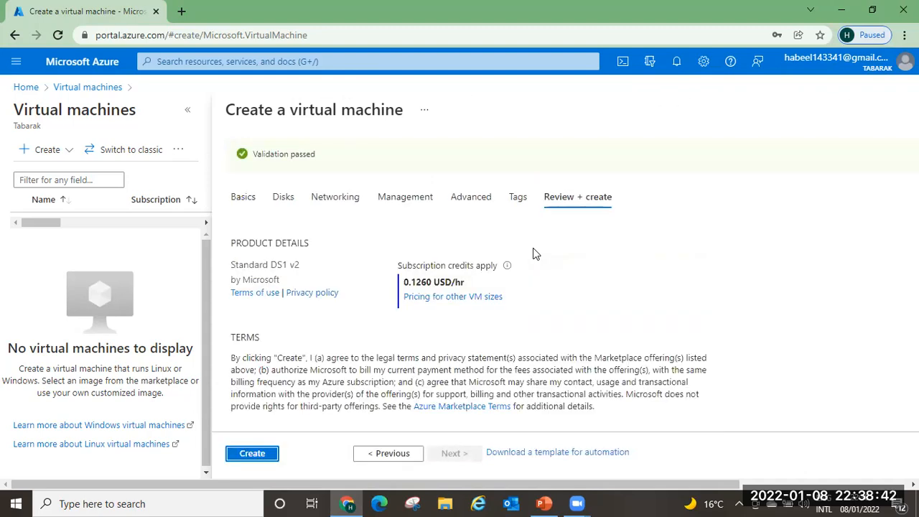
pyautogui.click(248, 455)
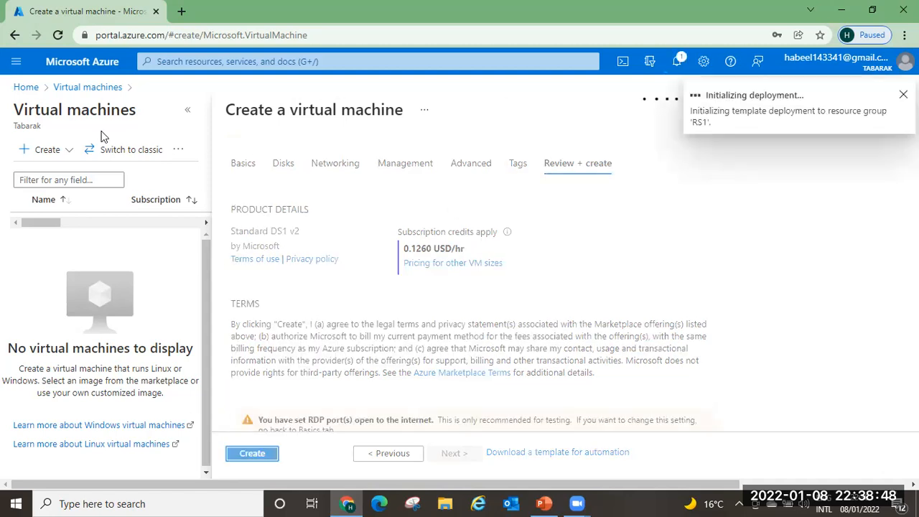
pyautogui.click(25, 87)
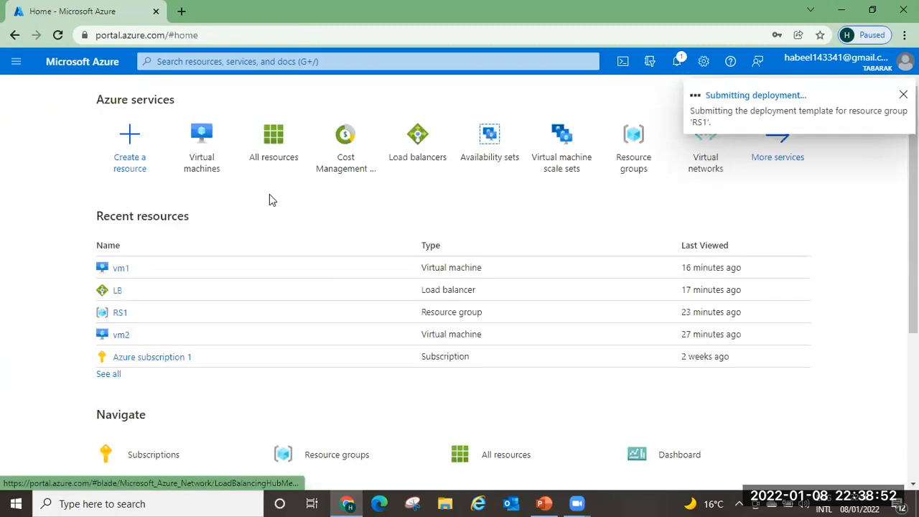
# - Find the Virtual machines service with the search term "virt" and start creating another virtual machine
pyautogui.click(205, 61)
pyautogui.write('virt')
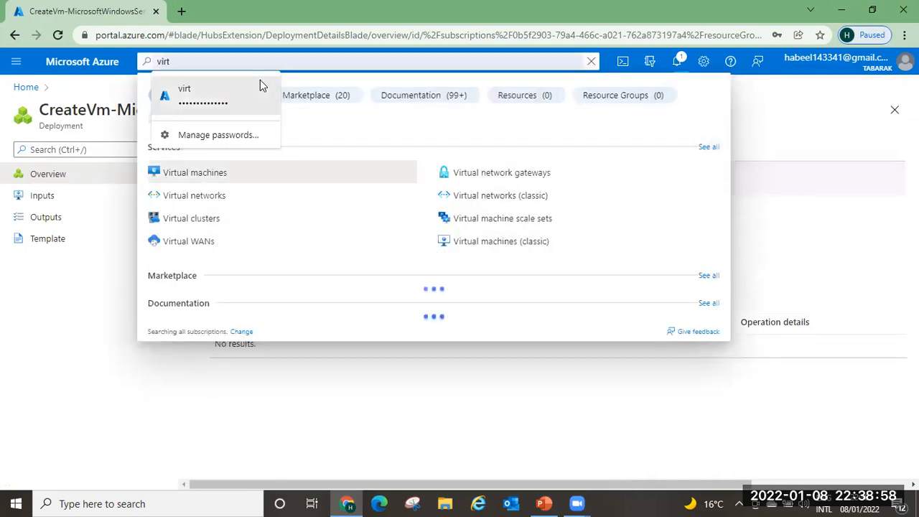
pyautogui.click(203, 173)
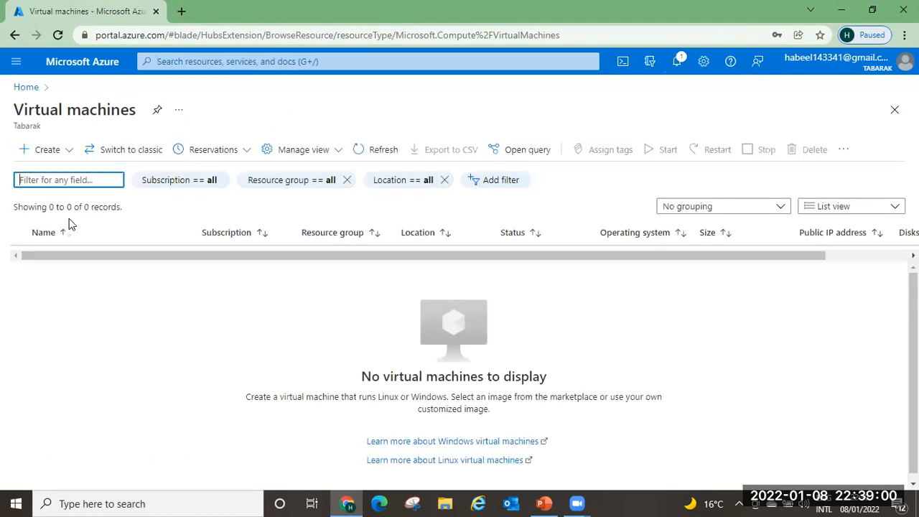
pyautogui.click(46, 150)
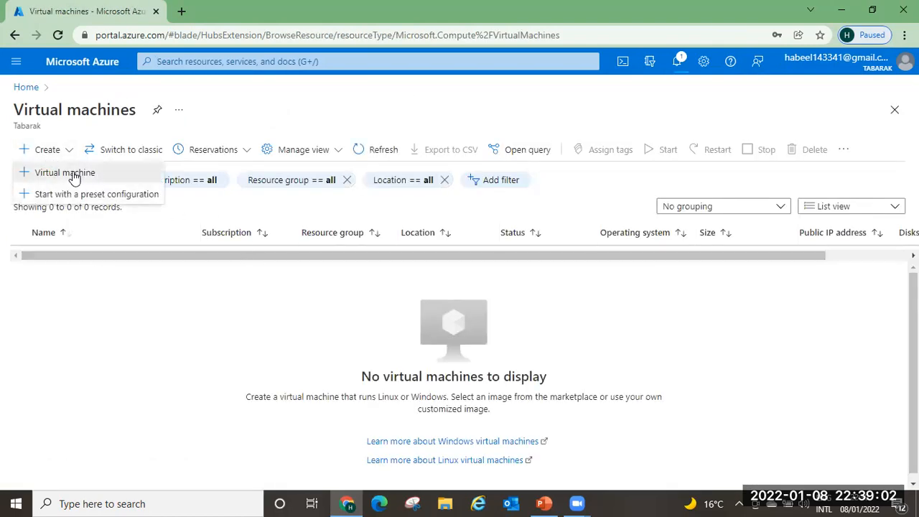
pyautogui.click(75, 173)
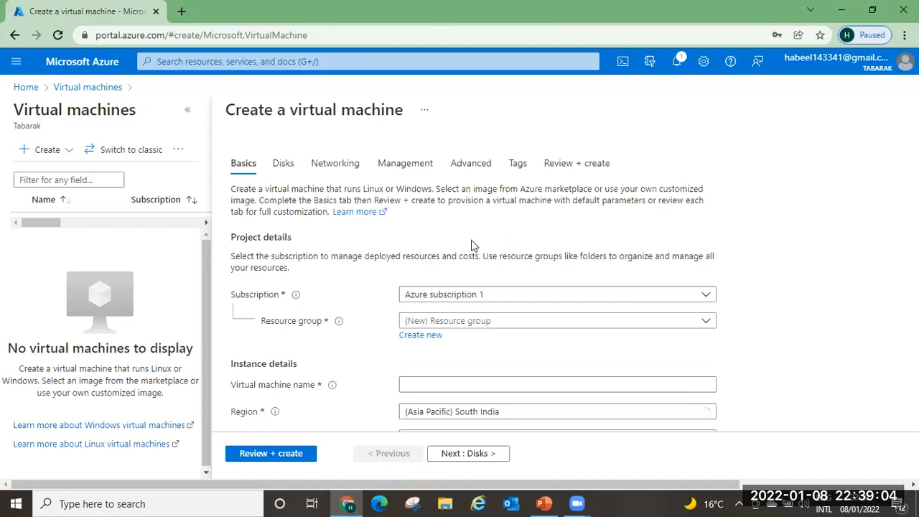
# - Assign the new virtual machine to resource group RS1, name it vm2, and set its region to (US) East US
pyautogui.scroll(-1, 811, 314)
pyautogui.scroll(-2, 811, 315)
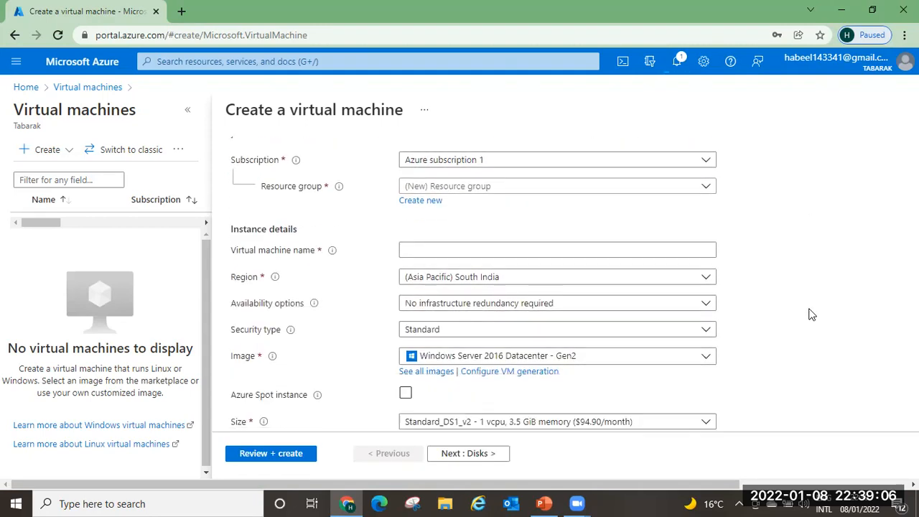
pyautogui.click(492, 188)
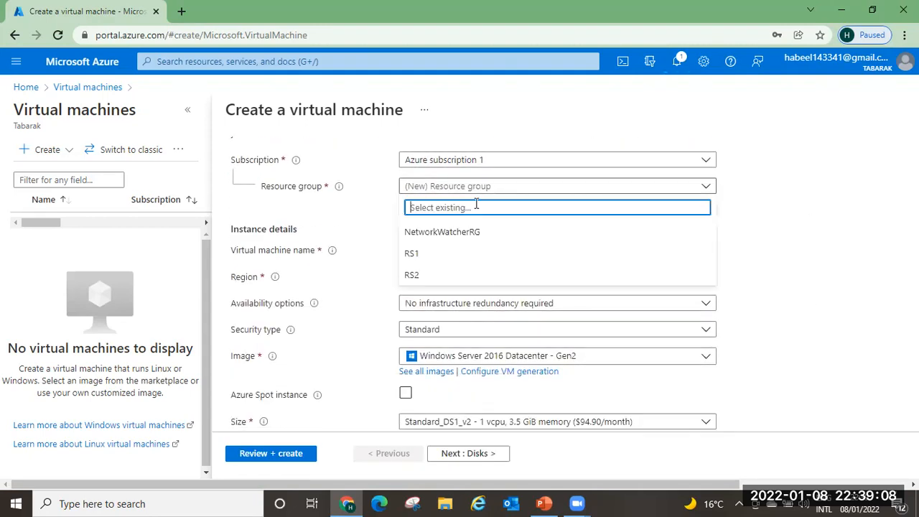
pyautogui.click(414, 254)
pyautogui.click(449, 251)
pyautogui.write('vm')
pyautogui.click(515, 280)
pyautogui.moveTo(707, 427); pyautogui.dragTo(732, 335)
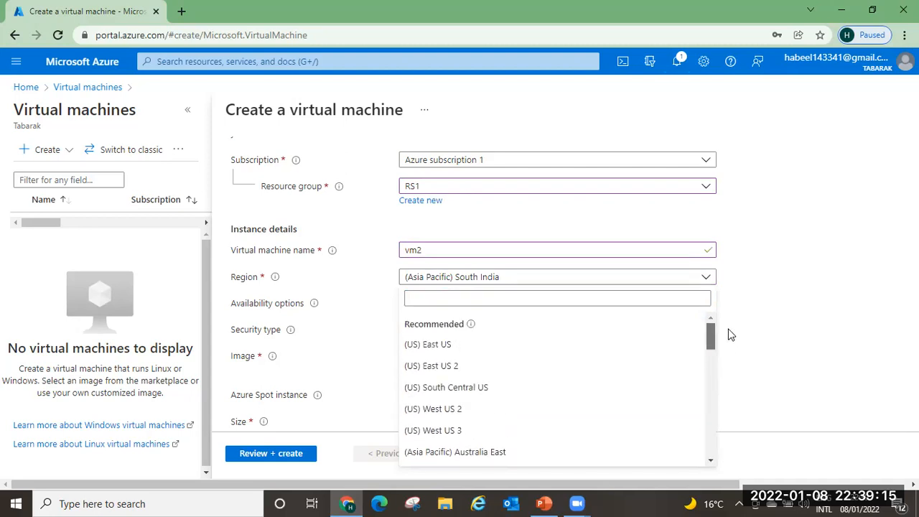
pyautogui.click(433, 346)
# - Set vm2's availability option to Availability set and create a new availability set named avs1 with the default domain settings
pyautogui.click(568, 305)
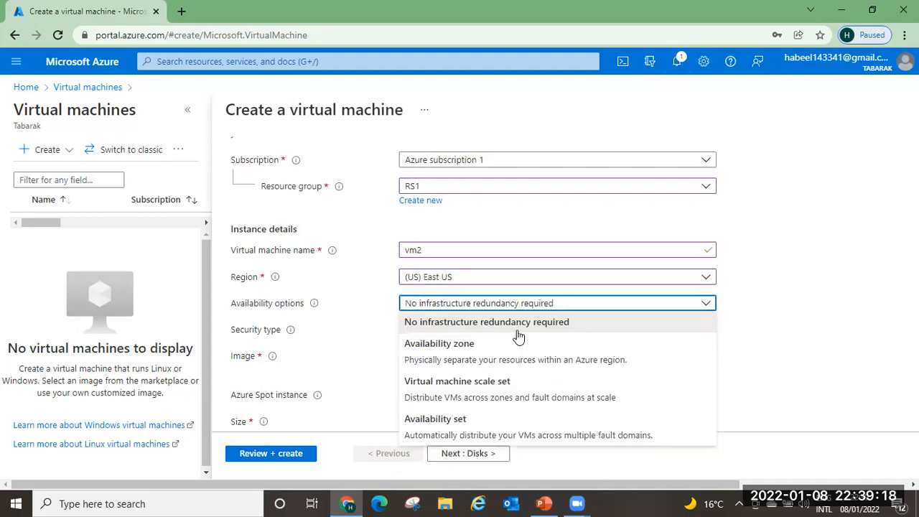
pyautogui.click(448, 429)
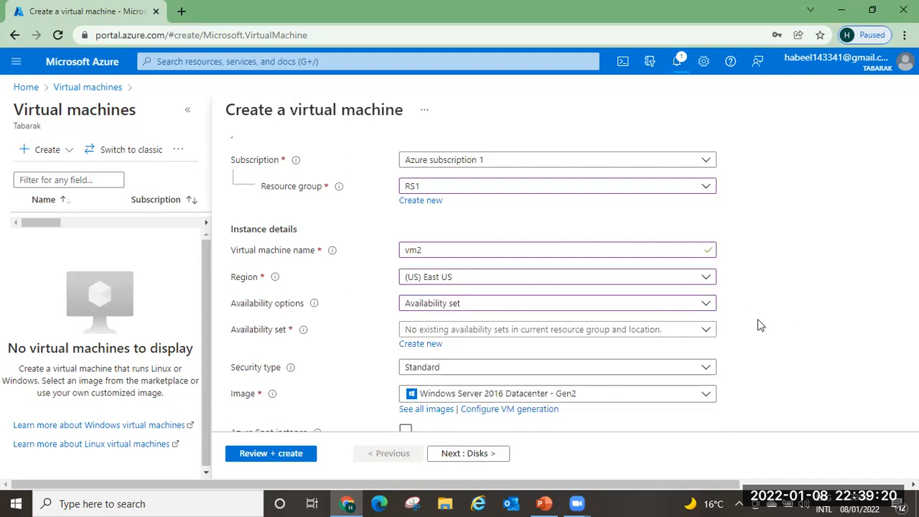
pyautogui.click(706, 331)
pyautogui.click(424, 343)
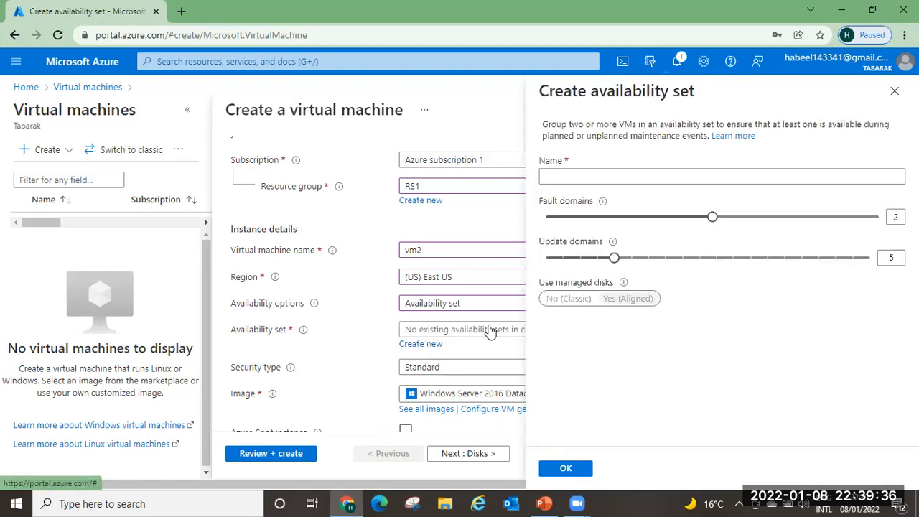
pyautogui.click(565, 176)
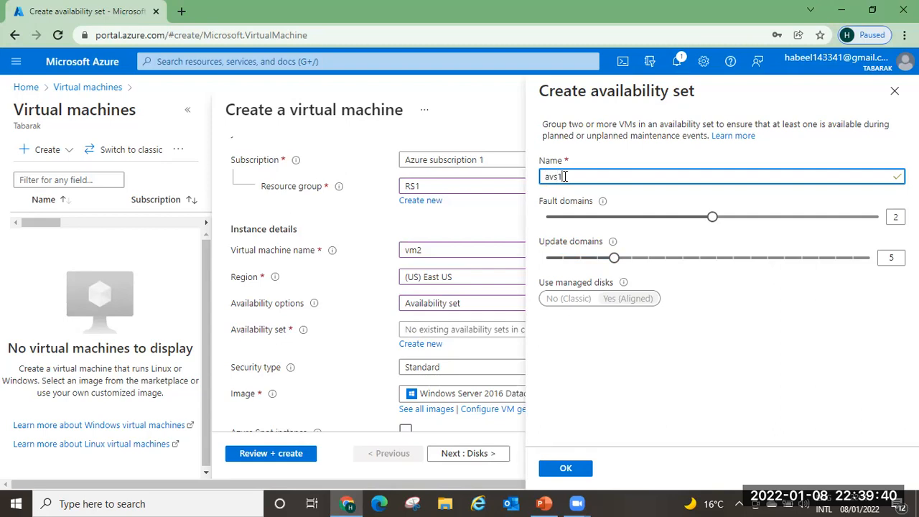
pyautogui.click(566, 467)
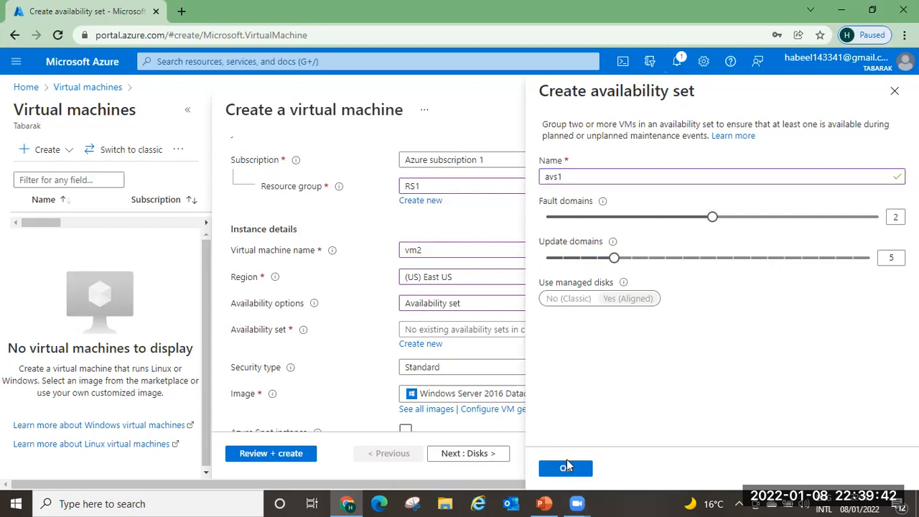
pyautogui.click(566, 467)
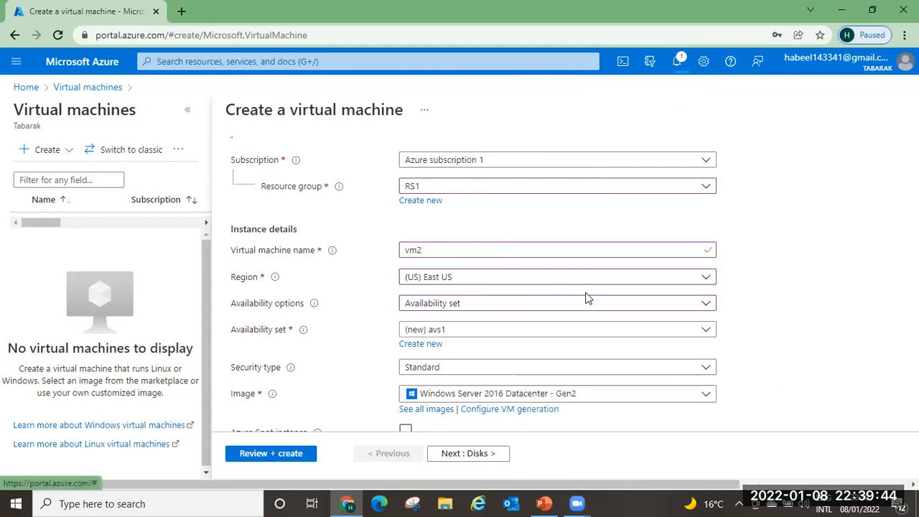
# - Decline saving the password in the browser, then fill in the administrator account's username, password and password confirmation
pyautogui.scroll(-5, 815, 303)
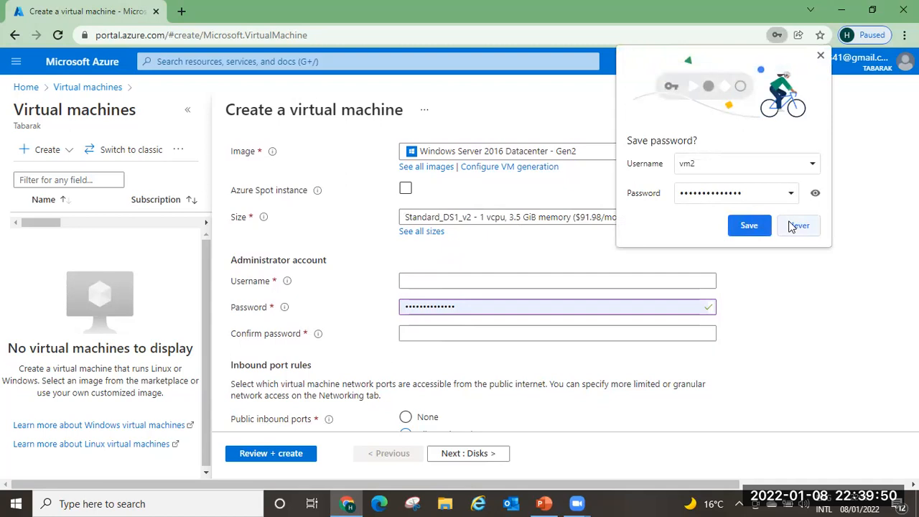
pyautogui.click(797, 226)
pyautogui.click(413, 280)
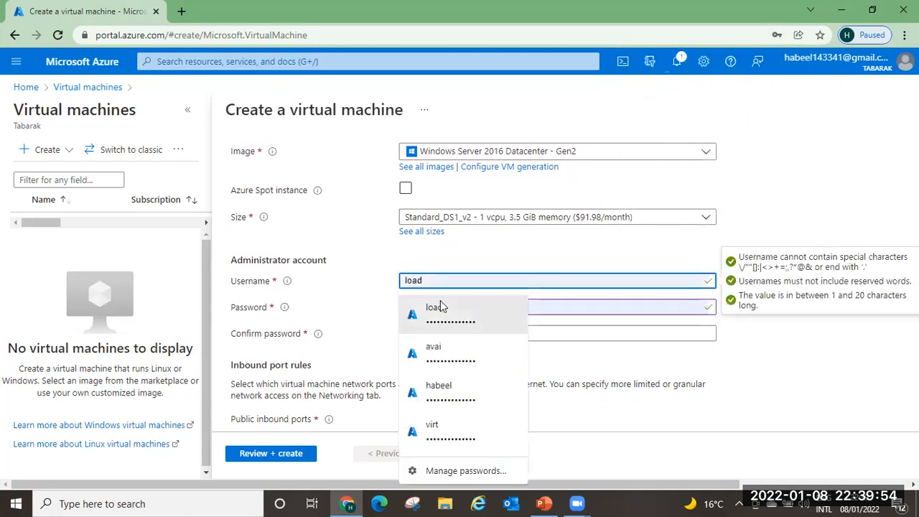
pyautogui.click(439, 391)
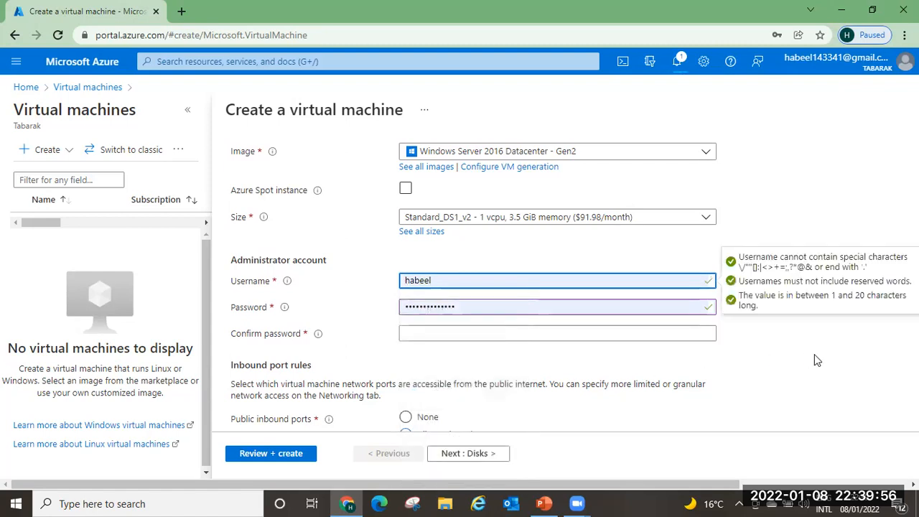
pyautogui.click(481, 332)
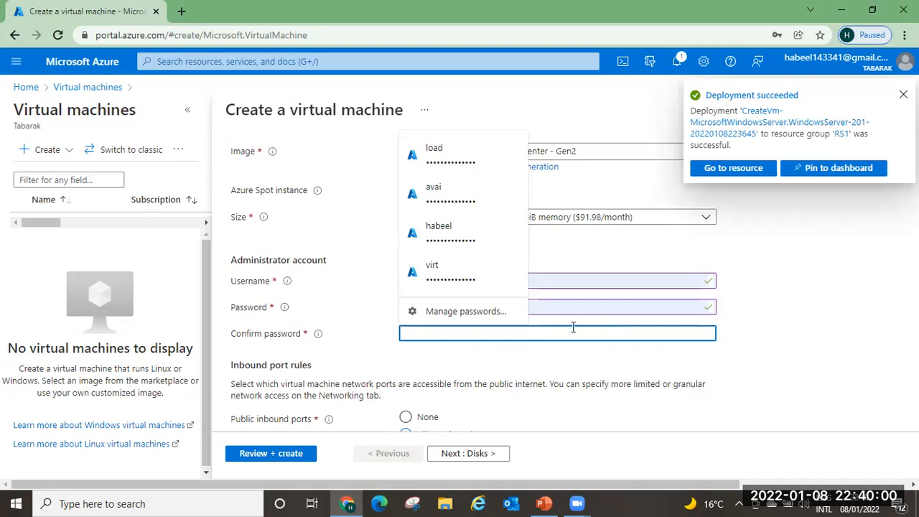
pyautogui.write('•••••')
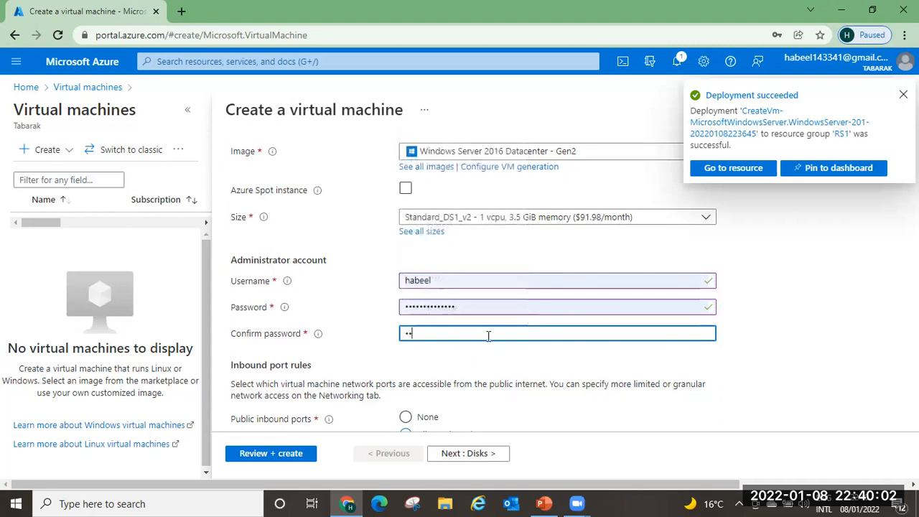
pyautogui.write('••••••')
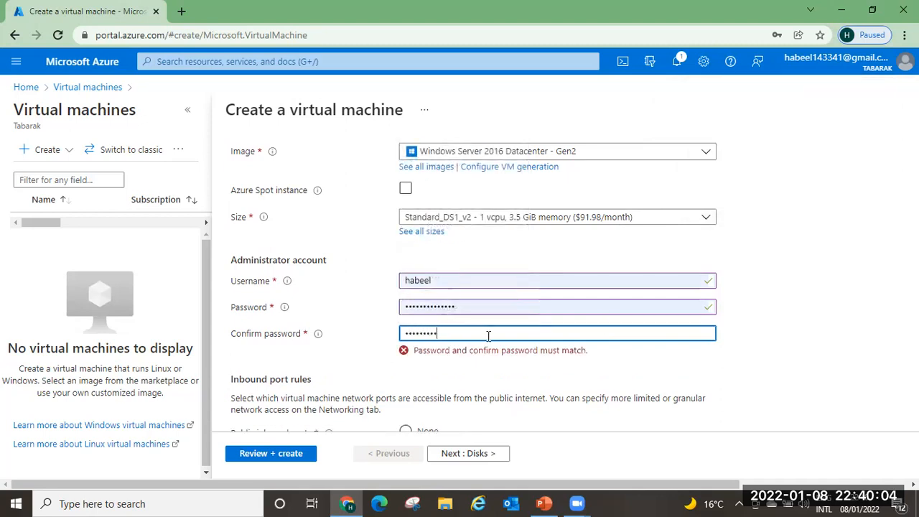
pyautogui.write('•')
pyautogui.click(765, 366)
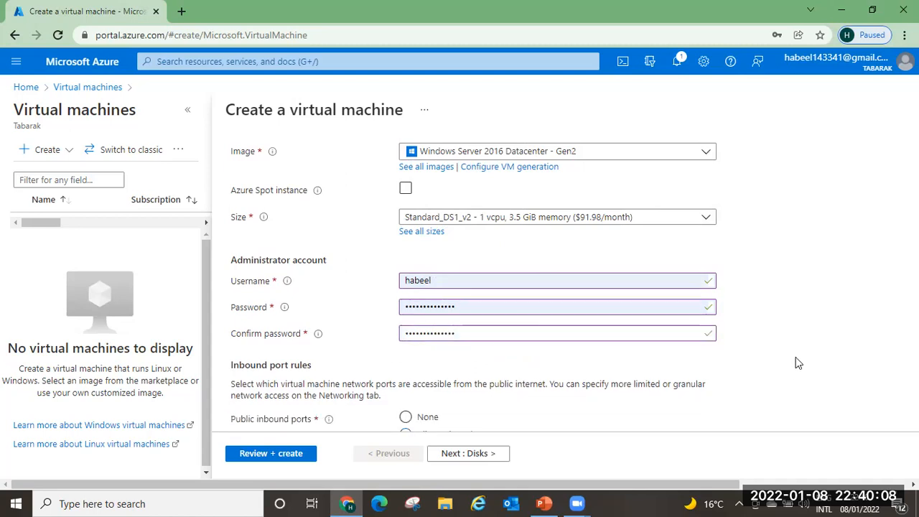
# - Add HTTP (80) to vm2's allowed inbound ports alongside RDP (3389), and continue past the default disk options to the networking settings
pyautogui.scroll(-2, 796, 363)
pyautogui.scroll(-1, 796, 363)
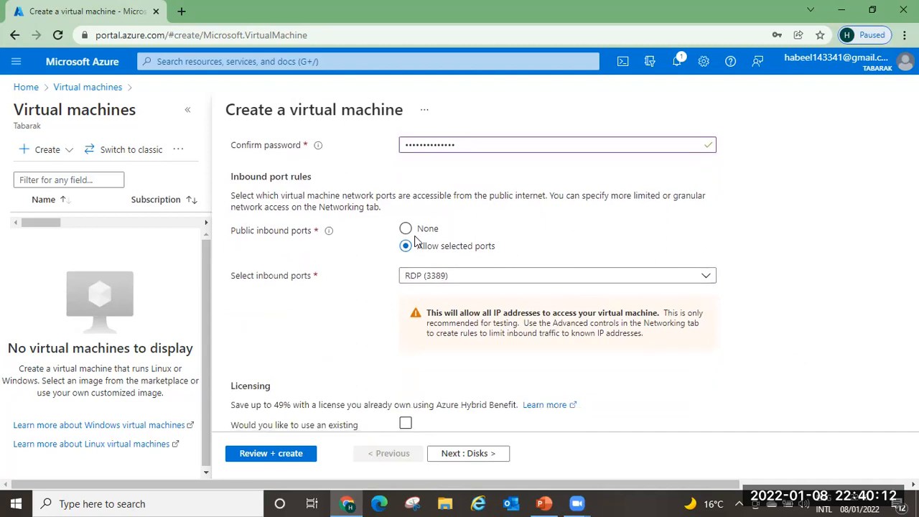
pyautogui.click(467, 278)
pyautogui.click(436, 296)
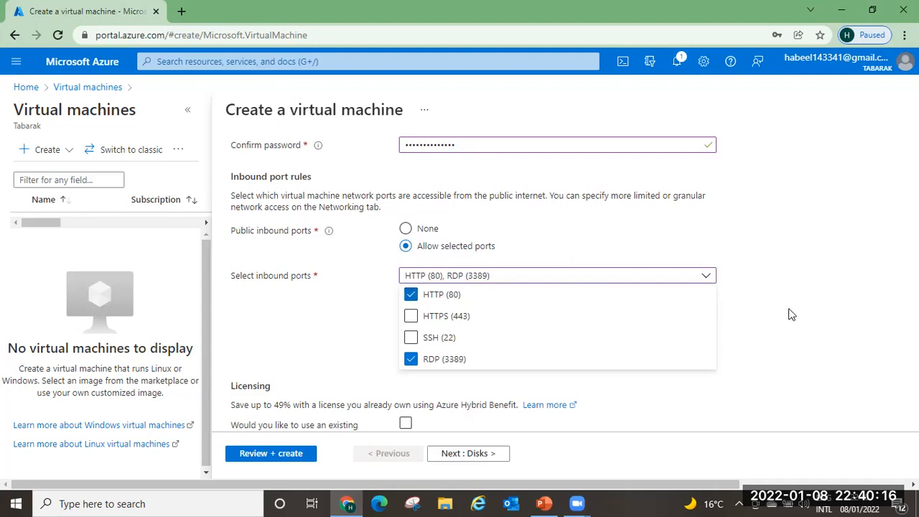
pyautogui.click(823, 311)
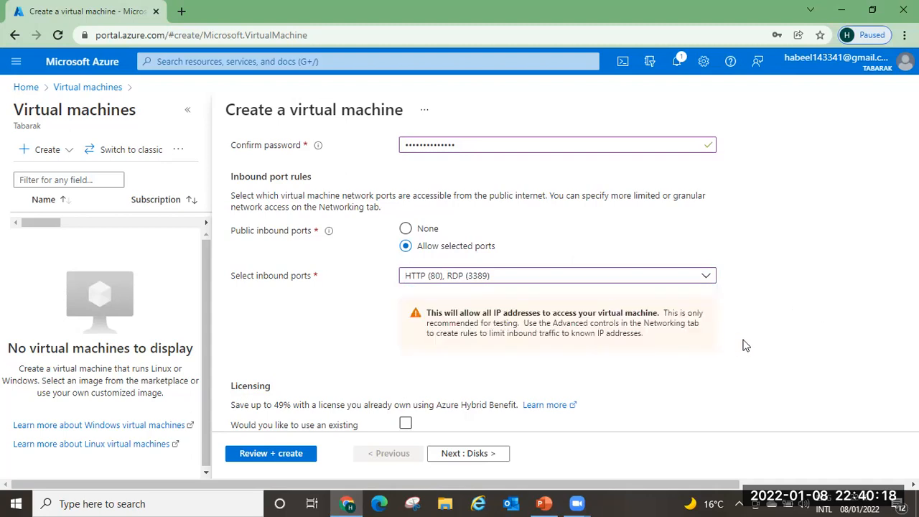
pyautogui.scroll(-1, 745, 346)
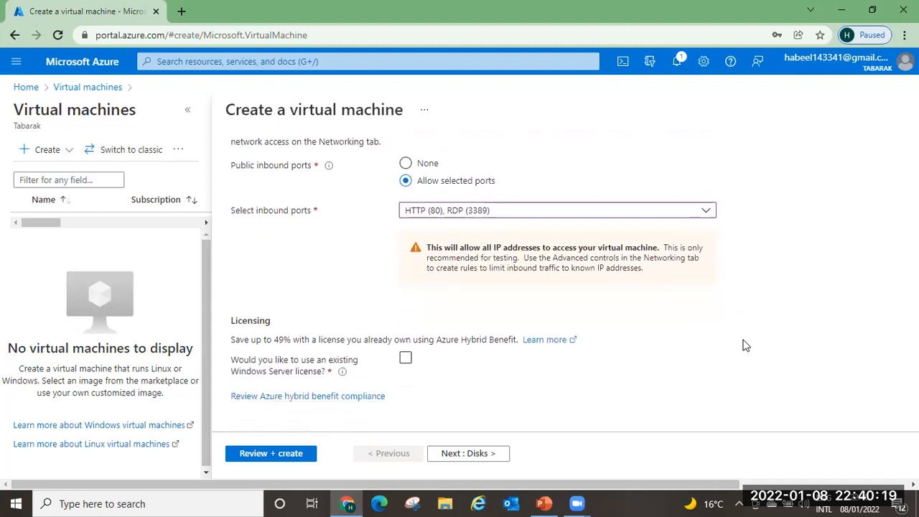
pyautogui.click(474, 454)
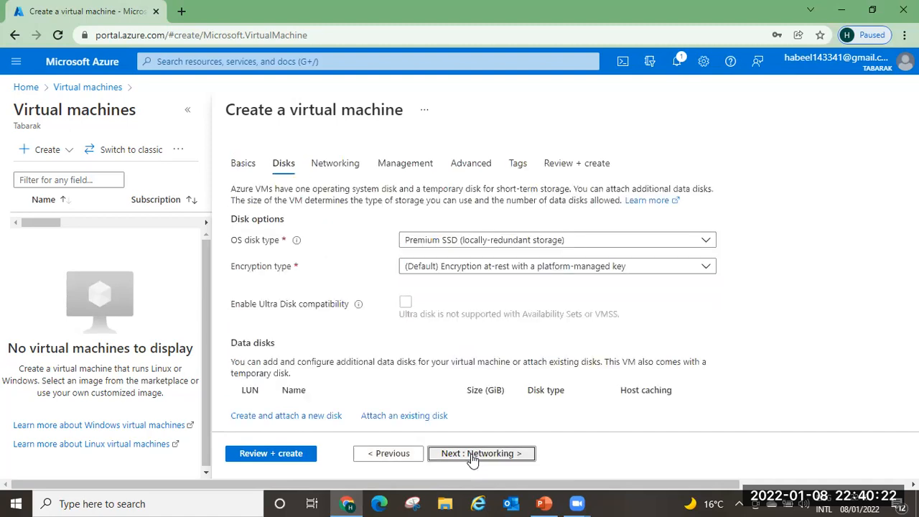
pyautogui.click(472, 457)
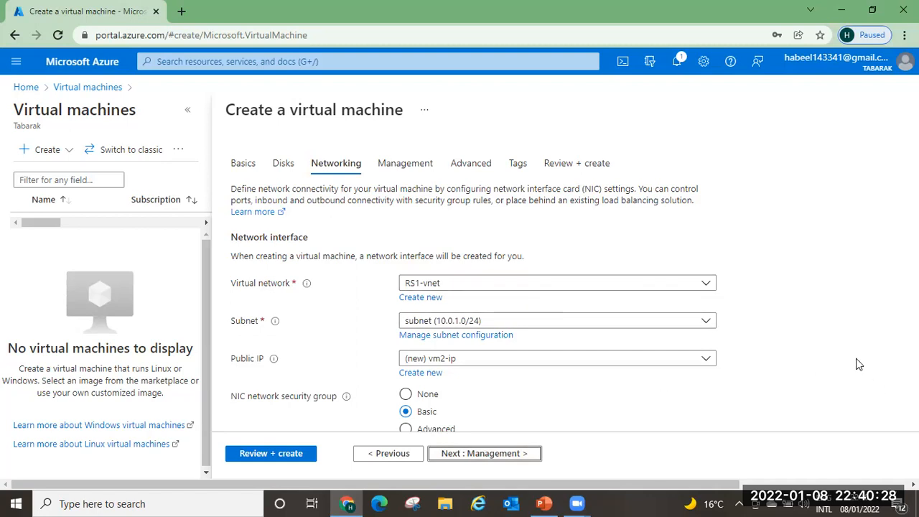
# - Keep the RS1-vnet network settings, validate the configuration of vm2 and submit its deployment
pyautogui.click(246, 456)
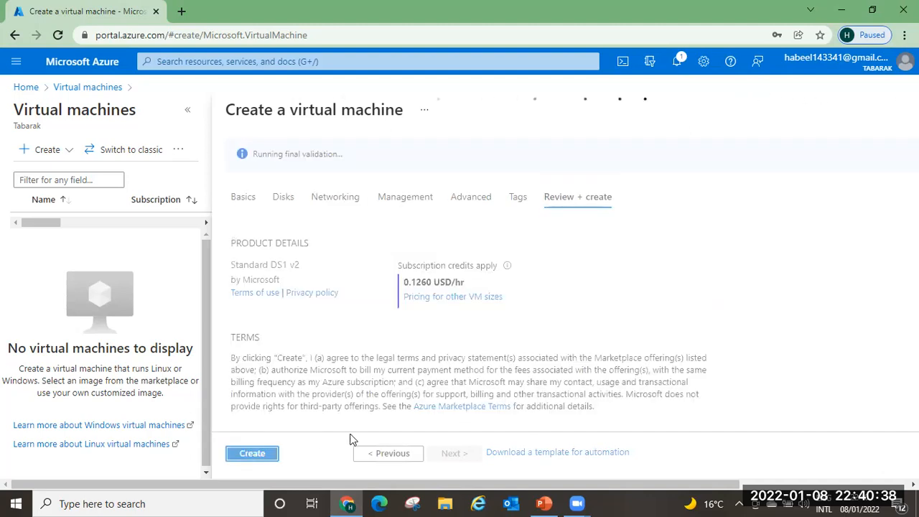
pyautogui.click(261, 454)
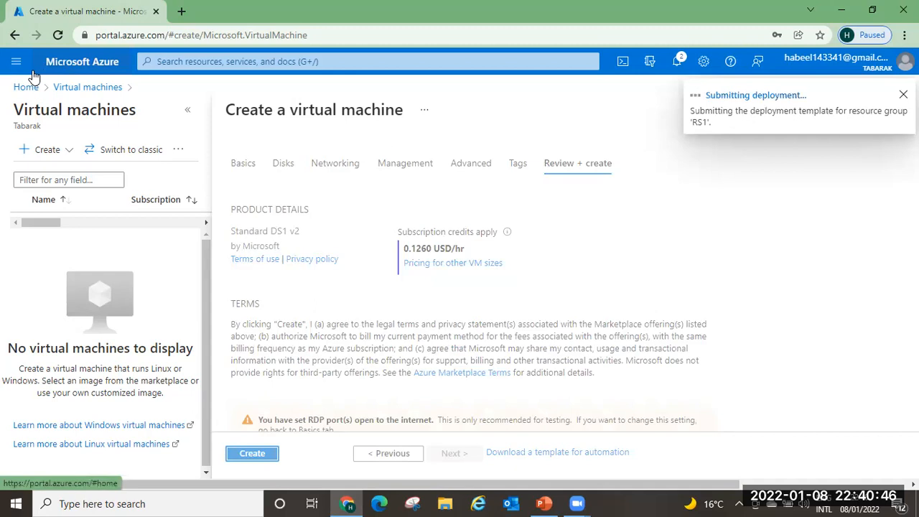
pyautogui.click(26, 89)
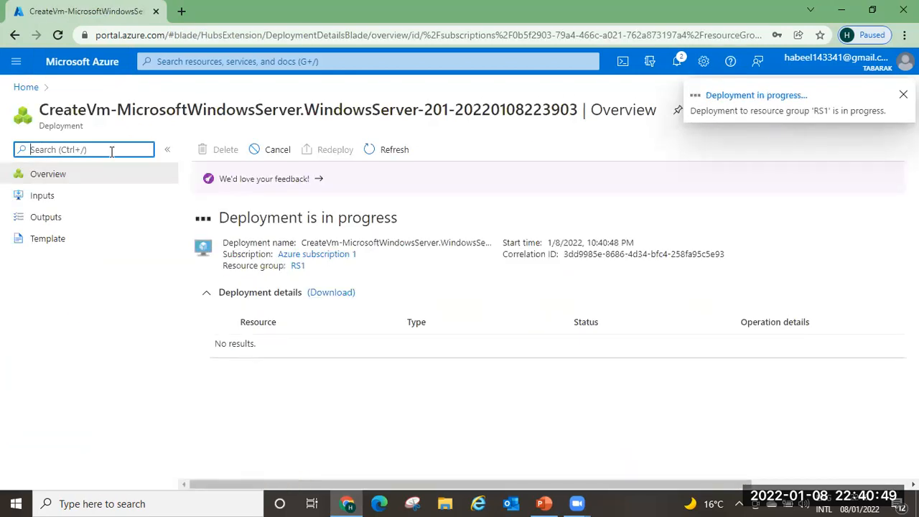
# - Delete the virtual machine vm1 from the list of all resources, confirming the deletion with yes
pyautogui.click(27, 88)
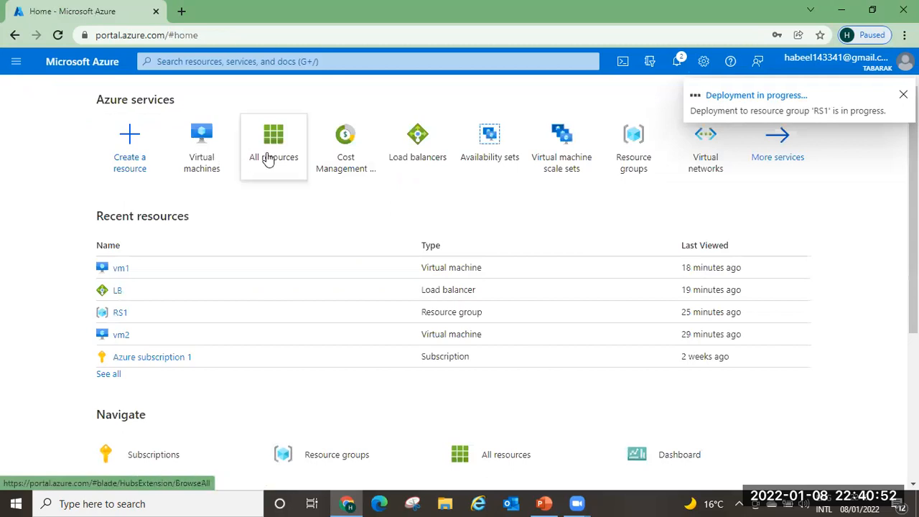
pyautogui.click(267, 156)
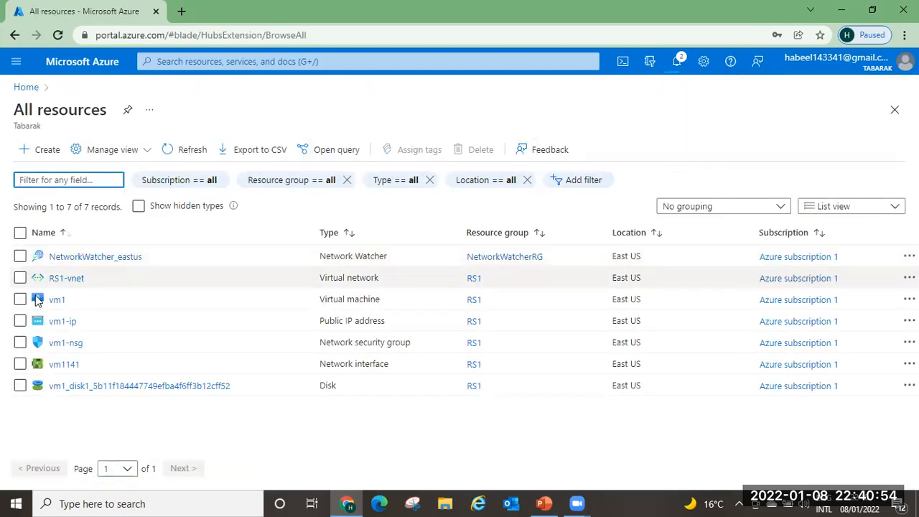
pyautogui.click(20, 300)
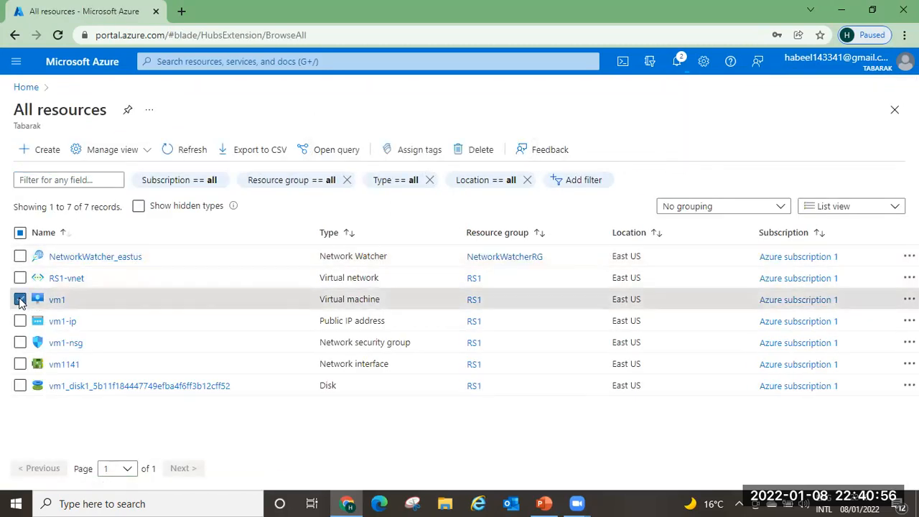
pyautogui.click(467, 151)
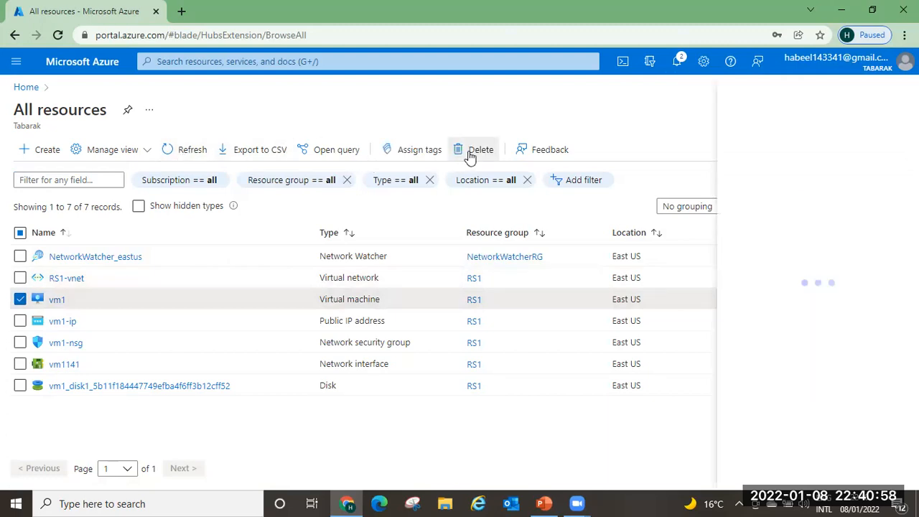
pyautogui.write('yes')
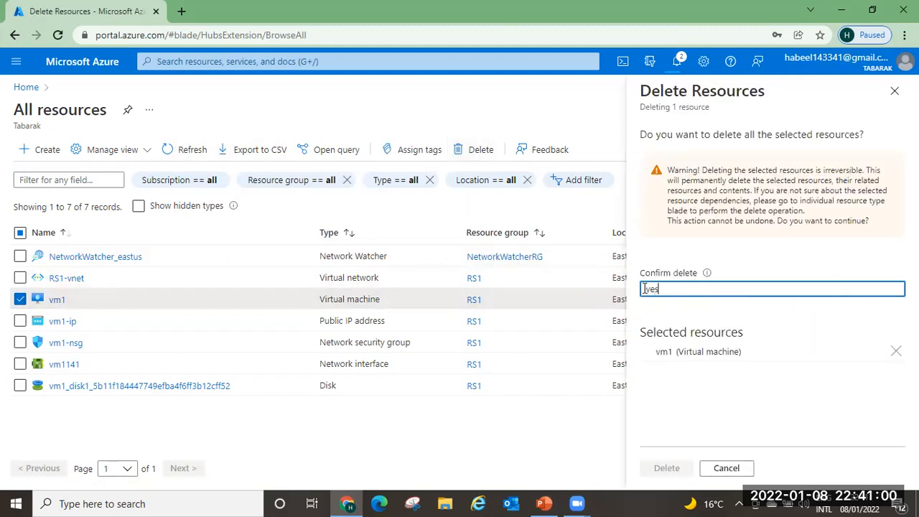
pyautogui.click(667, 467)
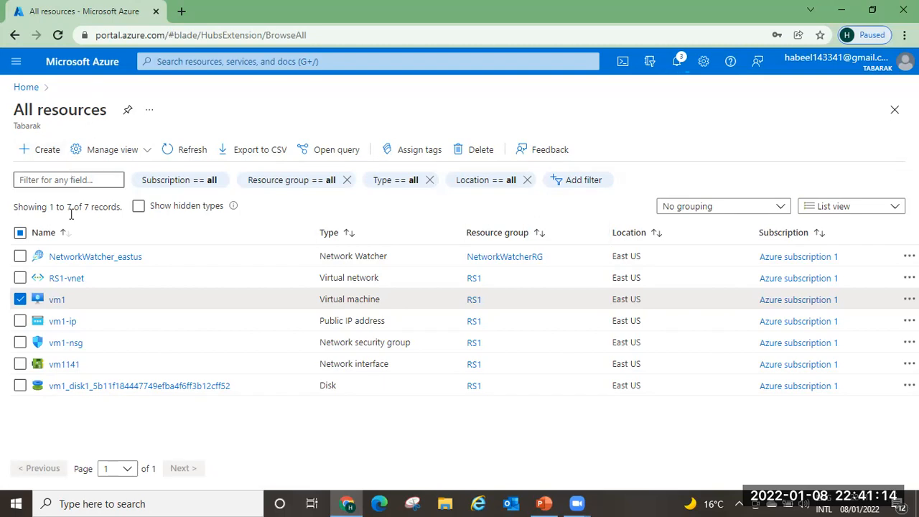
# - Reload the list of all resources and check the notifications for the progress of the vm1 deletion and vm2 deployment
pyautogui.click(26, 87)
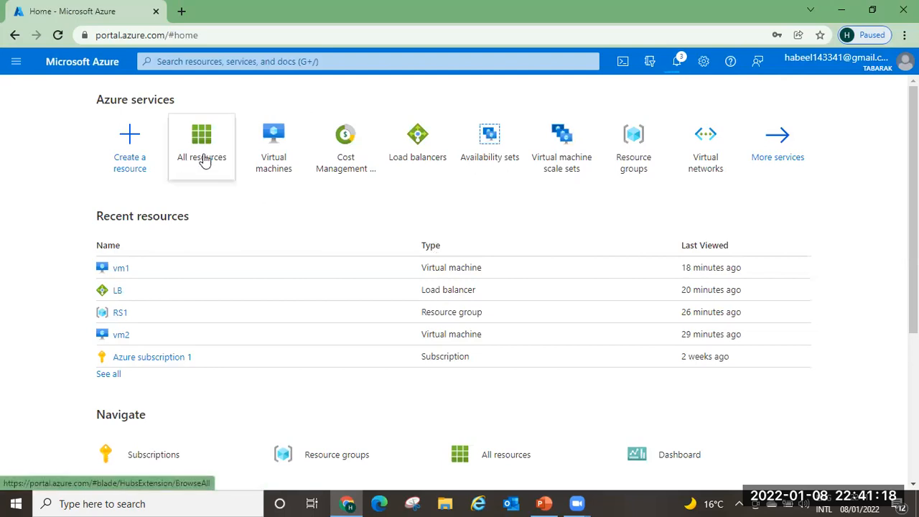
pyautogui.moveTo(201, 158)
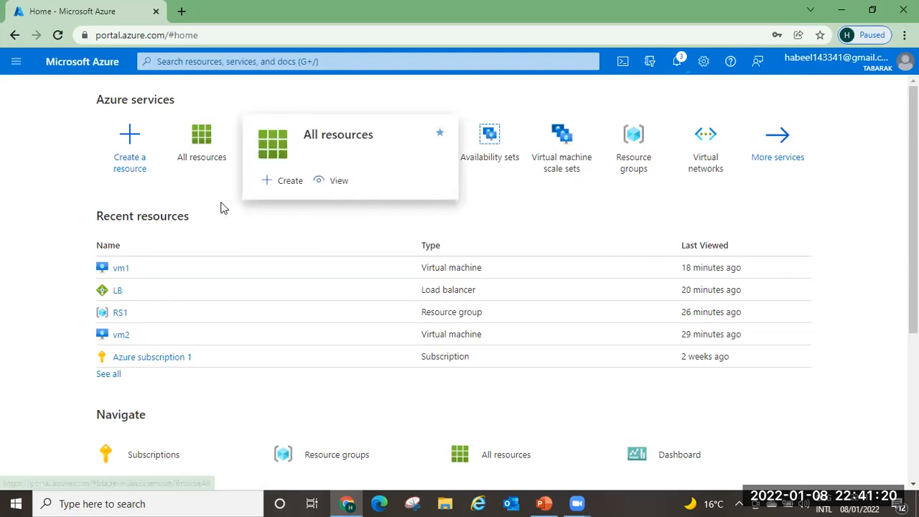
pyautogui.click(206, 157)
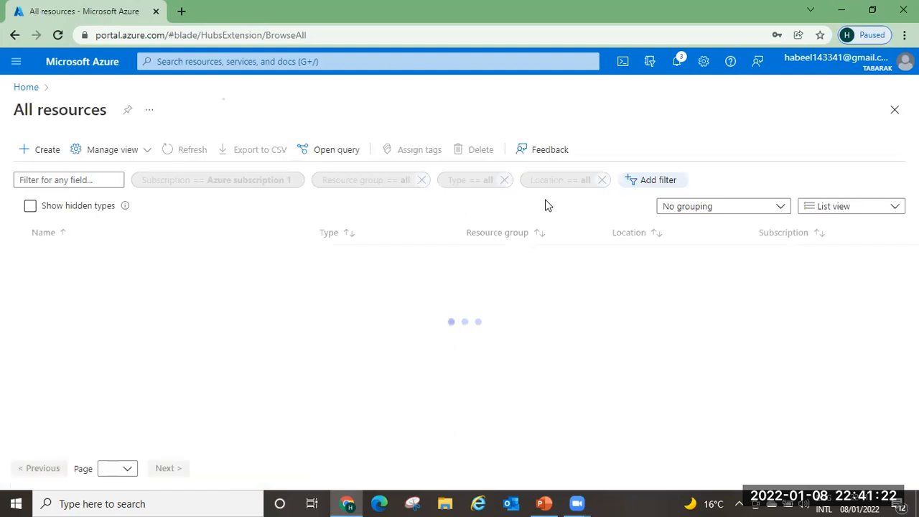
pyautogui.click(677, 62)
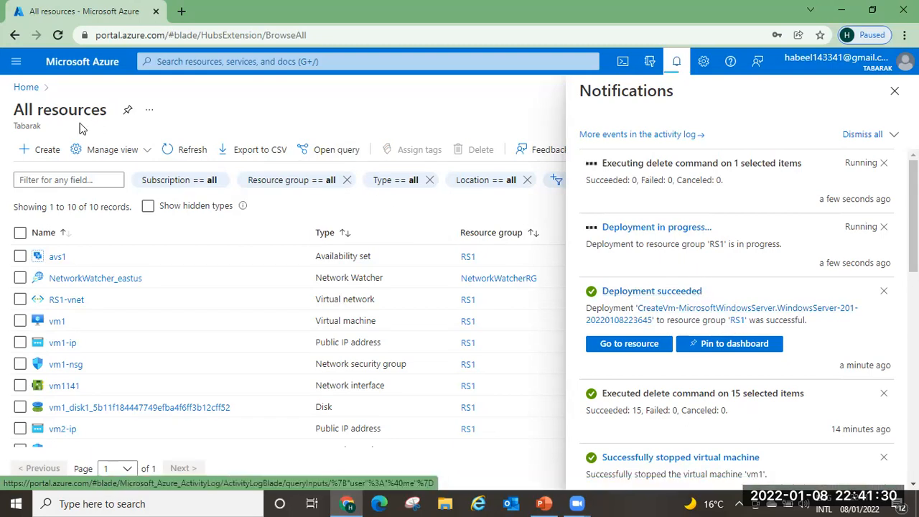
# - Download vm2's RDP file using its public IP address and port 3389, and launch the connection despite the unknown publisher
pyautogui.click(26, 88)
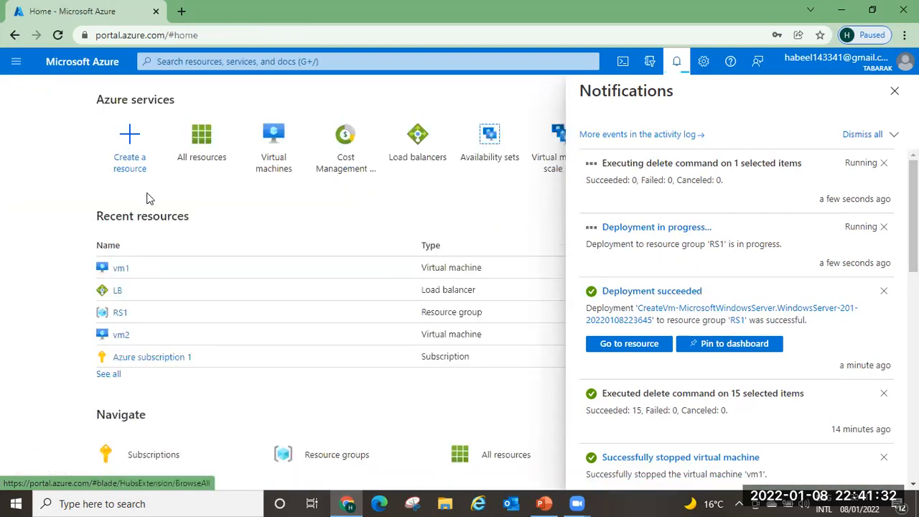
pyautogui.click(120, 334)
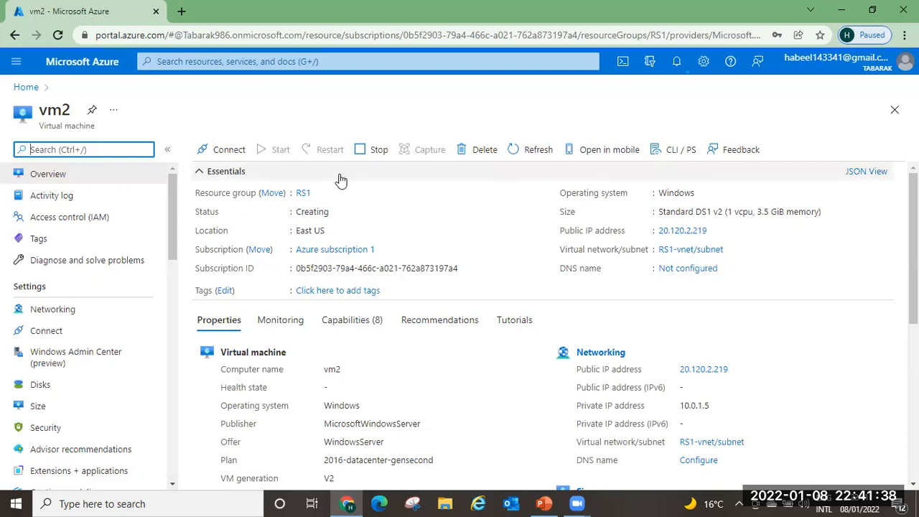
pyautogui.click(236, 158)
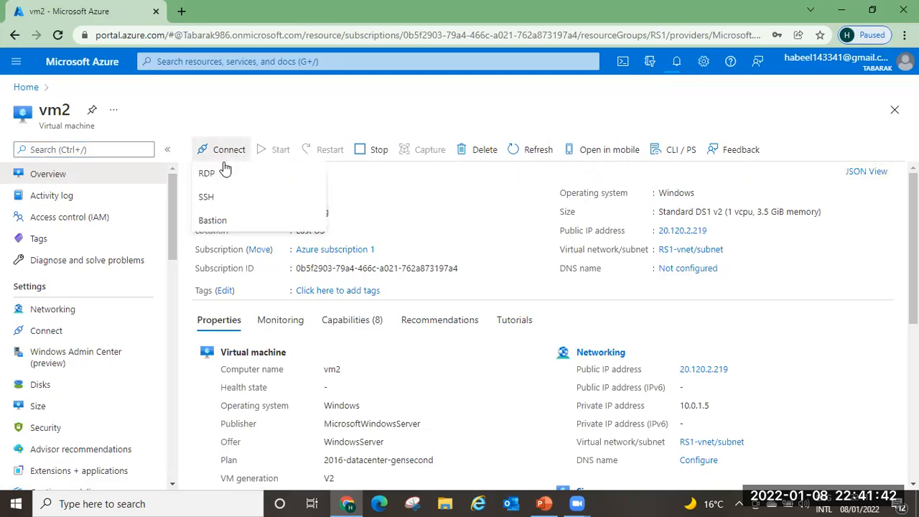
pyautogui.click(215, 173)
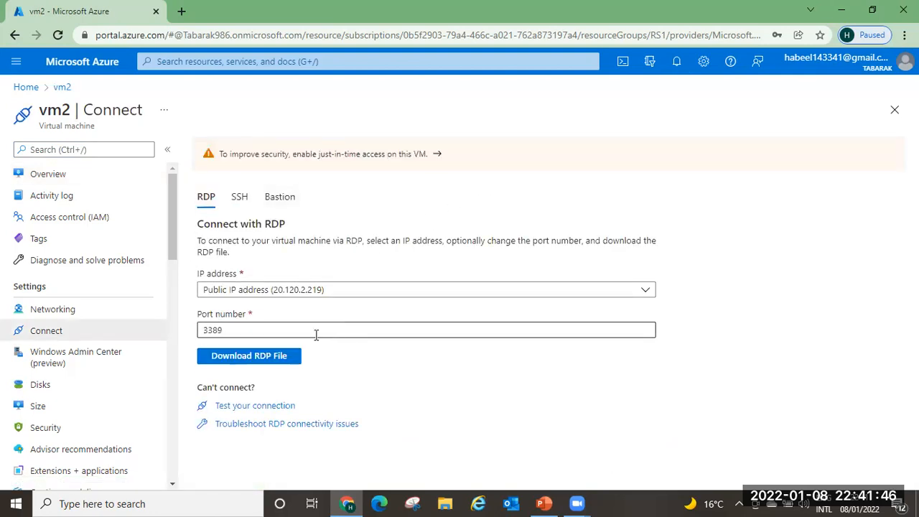
pyautogui.click(266, 360)
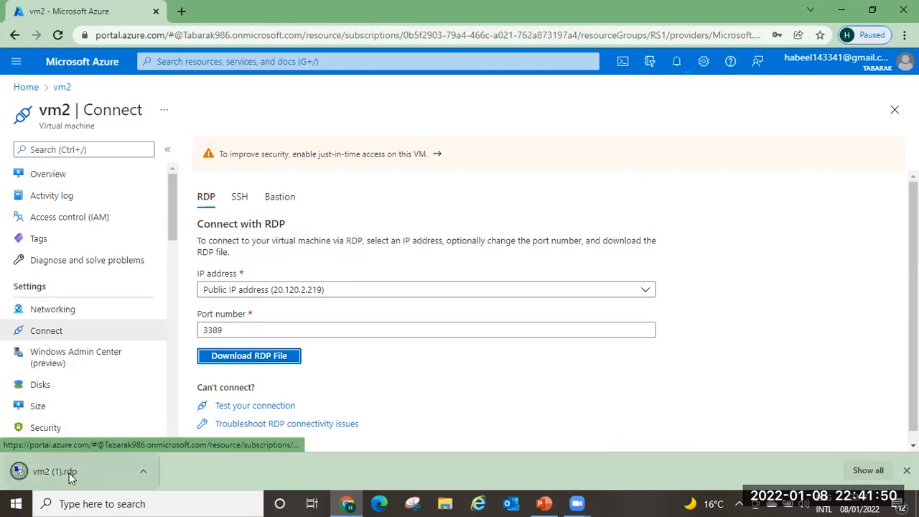
pyautogui.click(38, 474)
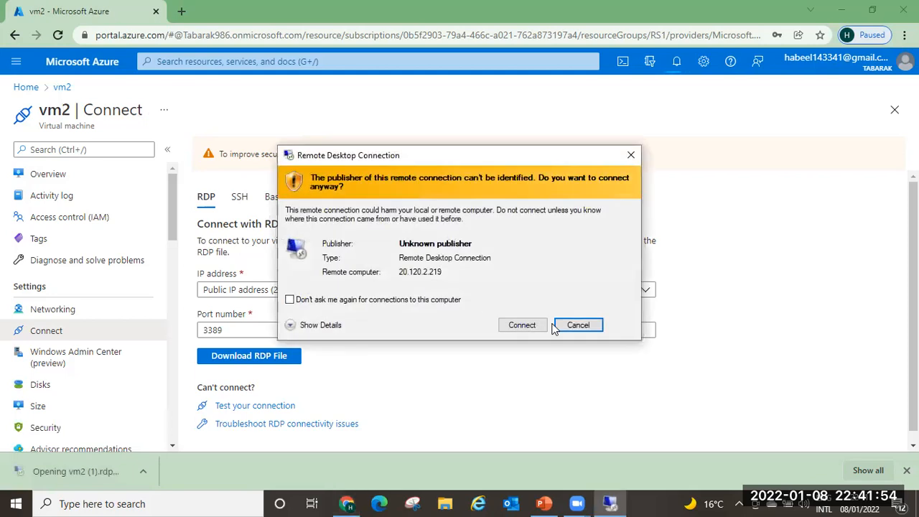
pyautogui.click(529, 328)
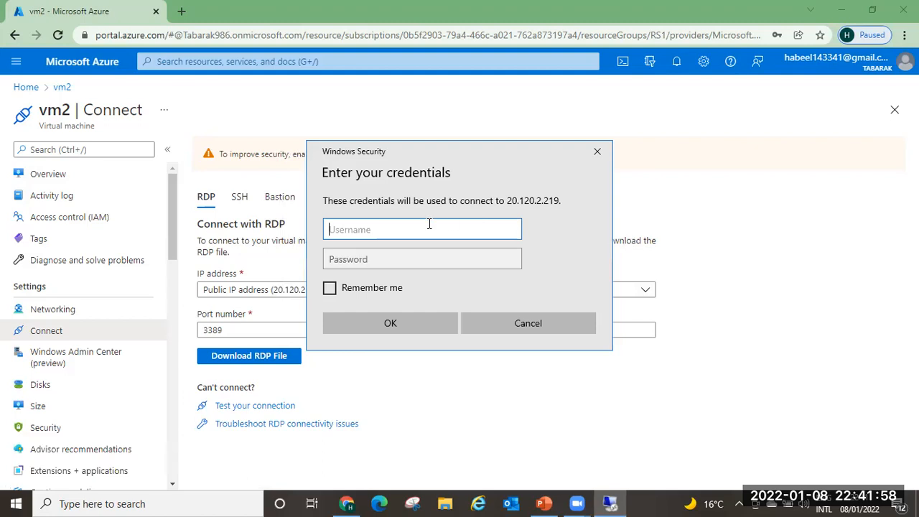
# - Sign in to vm2's remote desktop with the administrator username and password, and accept the untrusted certificate
pyautogui.write('habeel')
pyautogui.click(394, 263)
pyautogui.write('•••')
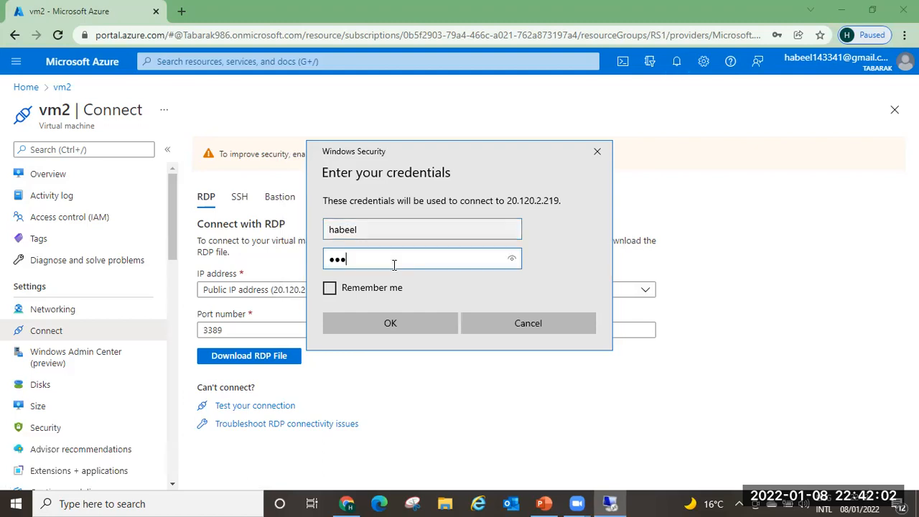
pyautogui.write('••••••')
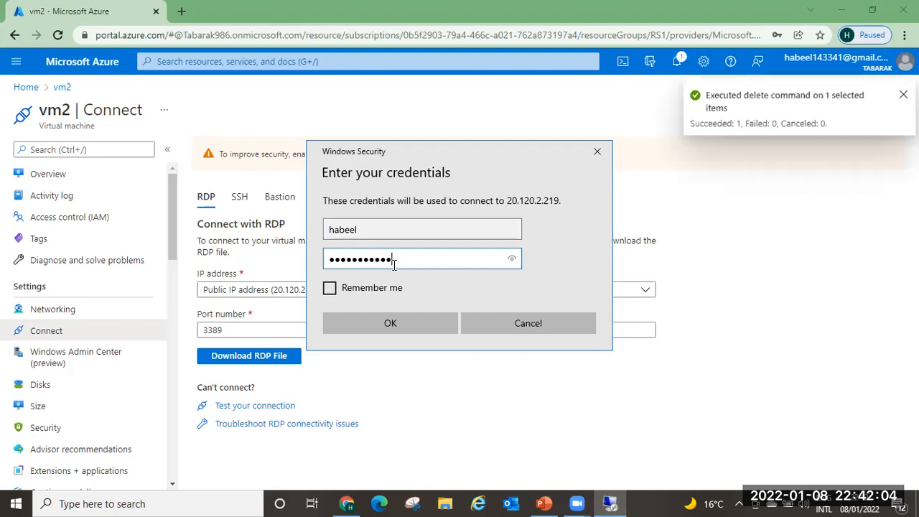
pyautogui.click(406, 319)
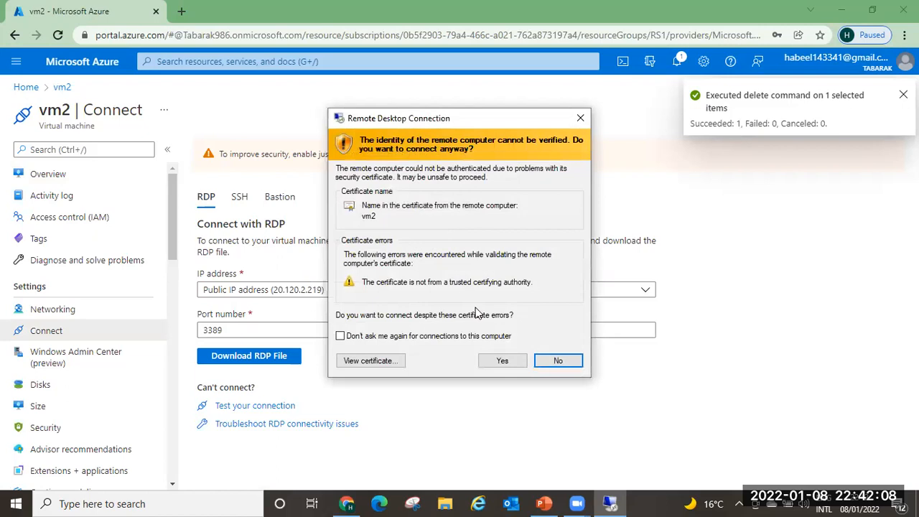
pyautogui.click(500, 361)
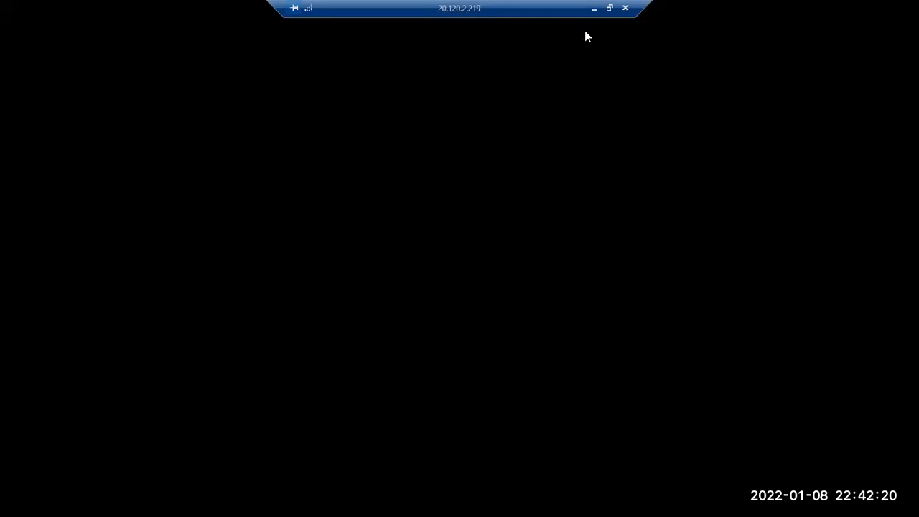
# - Minimize the remote session, return to the Azure portal and start a new virtual machine in resource group RS1
pyautogui.click(594, 7)
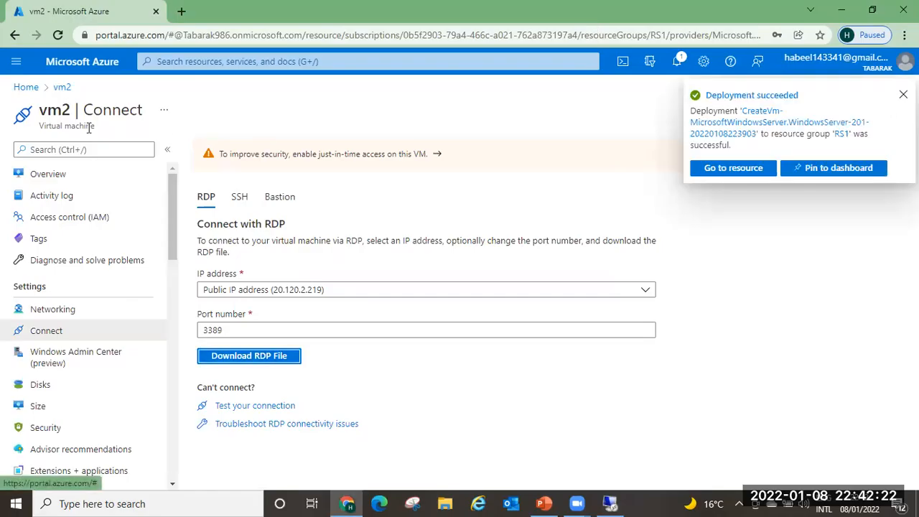
pyautogui.click(26, 87)
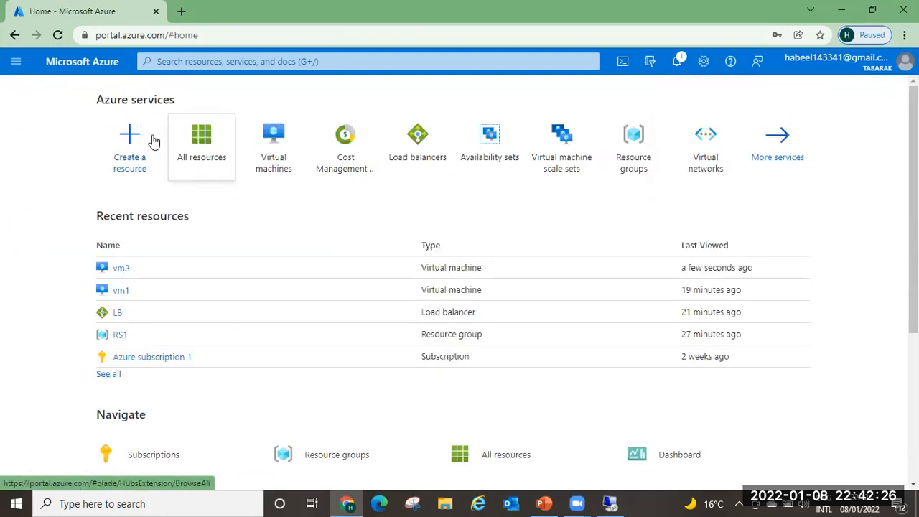
pyautogui.click(269, 149)
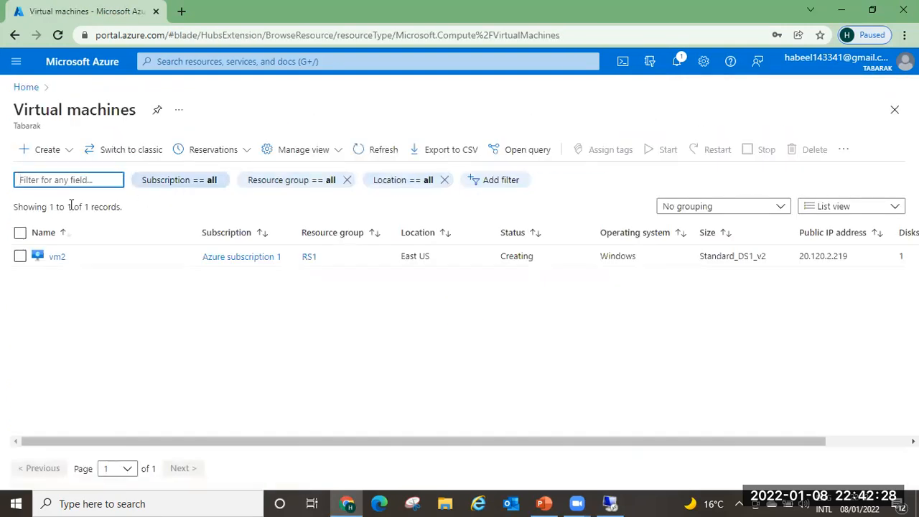
pyautogui.click(43, 150)
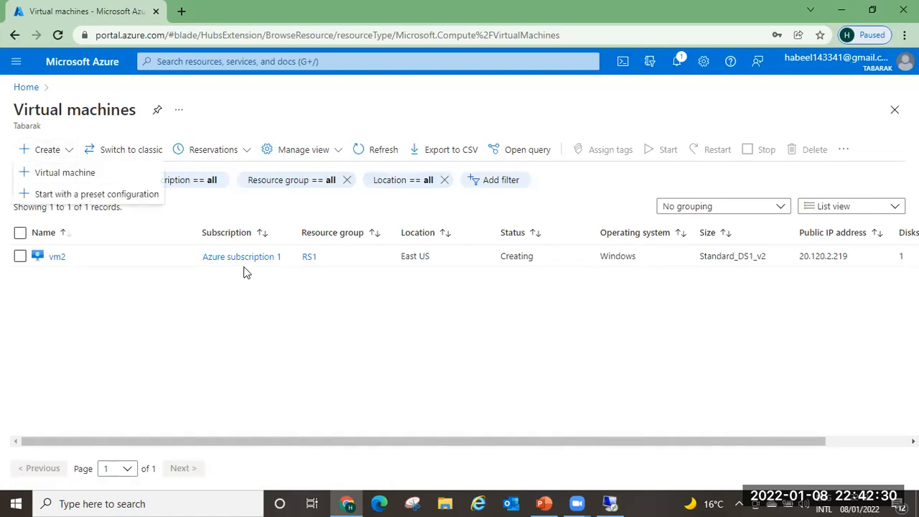
pyautogui.click(85, 172)
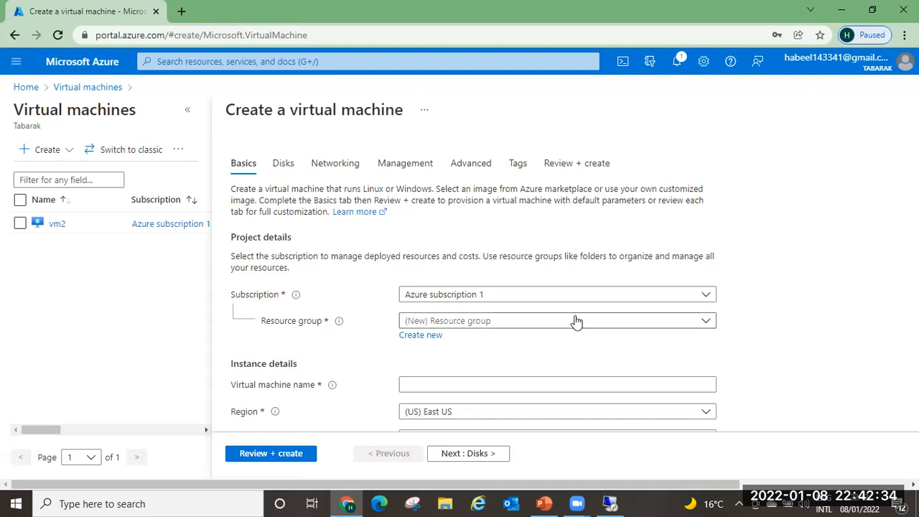
pyautogui.click(565, 323)
pyautogui.click(411, 387)
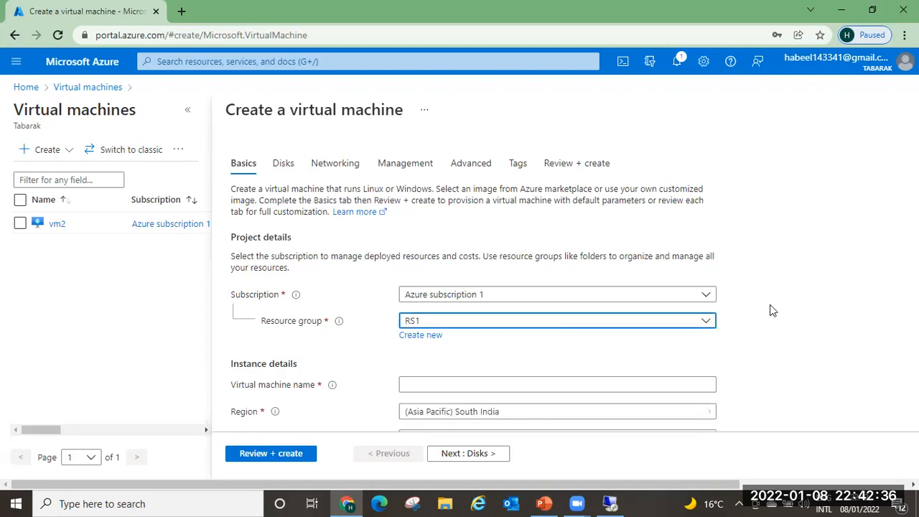
# - Name the new virtual machine vm1 and set its region to (US) East US
pyautogui.scroll(-3, 771, 309)
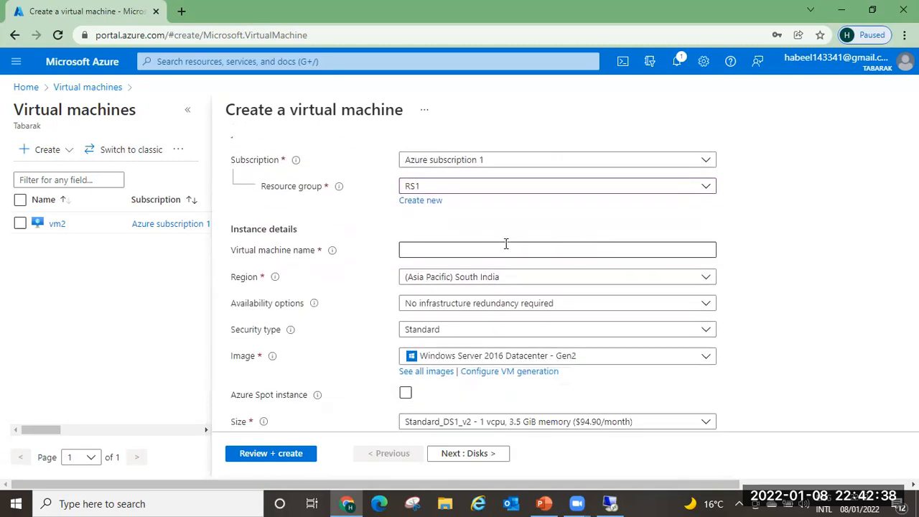
pyautogui.click(486, 251)
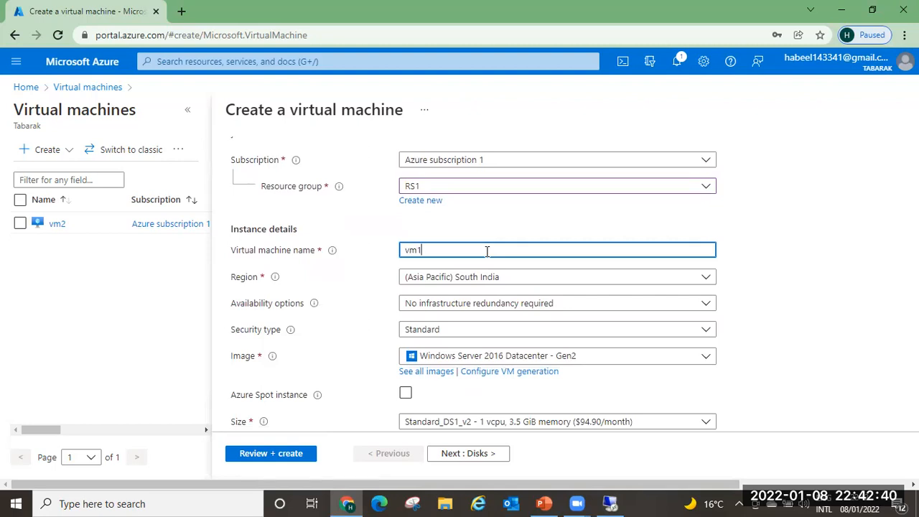
pyautogui.click(707, 278)
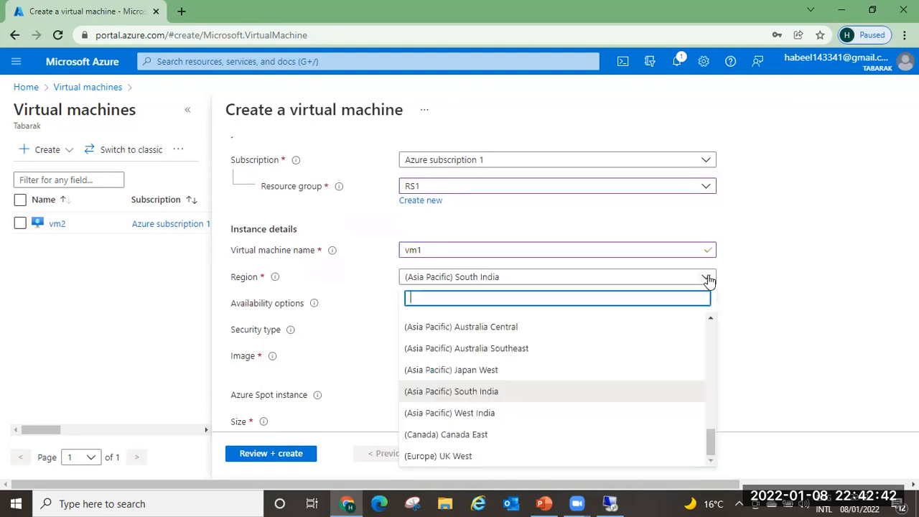
pyautogui.moveTo(713, 442); pyautogui.dragTo(710, 328)
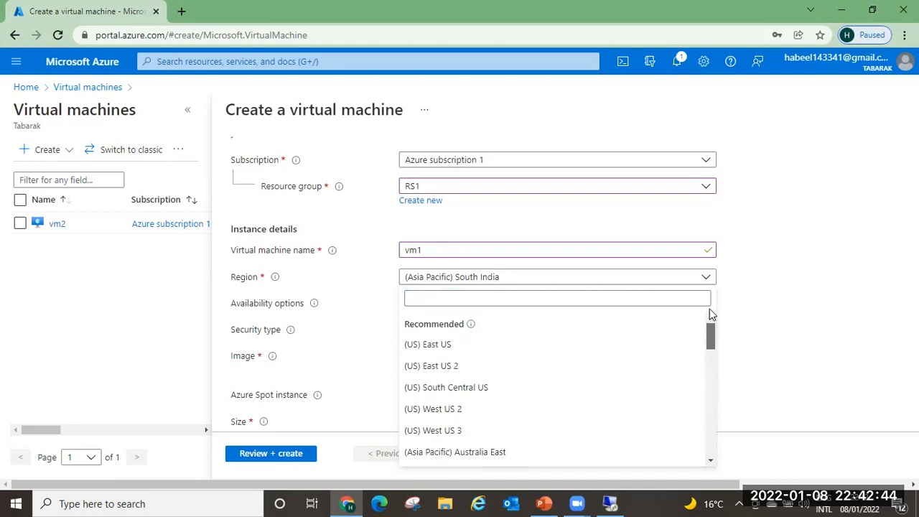
pyautogui.click(486, 347)
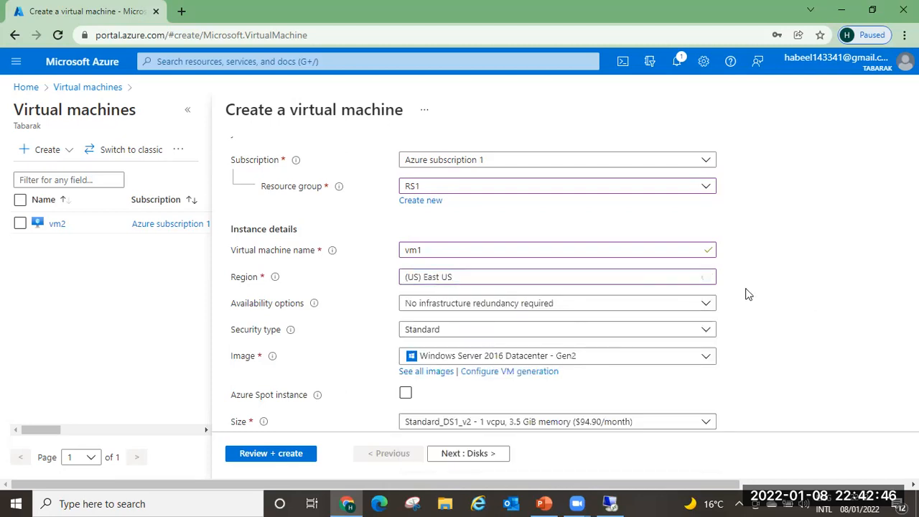
# - Set vm1's availability option to Availability set and assign it to the existing set avs1
pyautogui.click(706, 307)
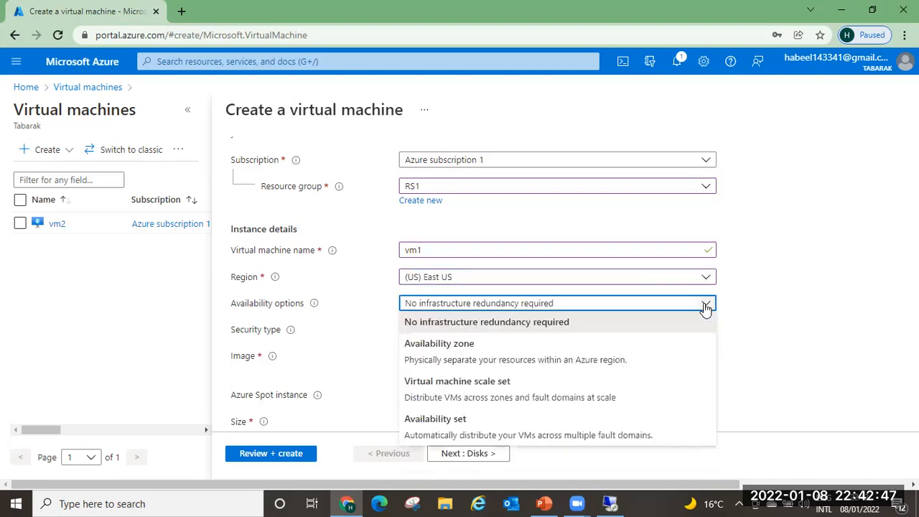
pyautogui.click(461, 420)
pyautogui.click(704, 332)
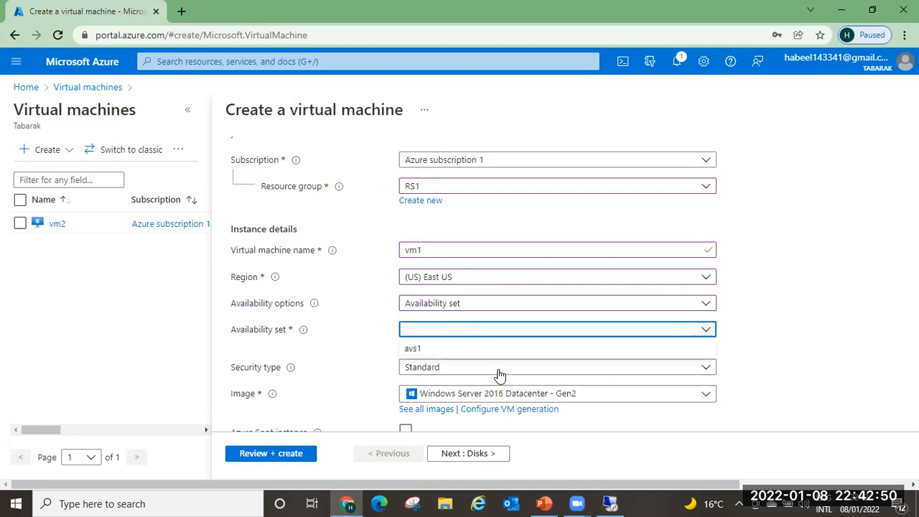
pyautogui.click(447, 351)
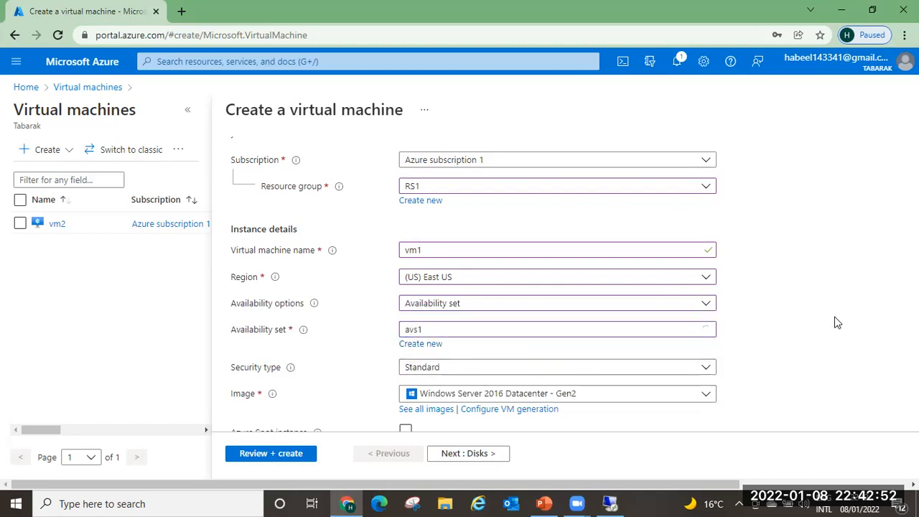
# - Enter the administrator username for vm1 and fill in the account password and its confirmation
pyautogui.scroll(-5, 836, 322)
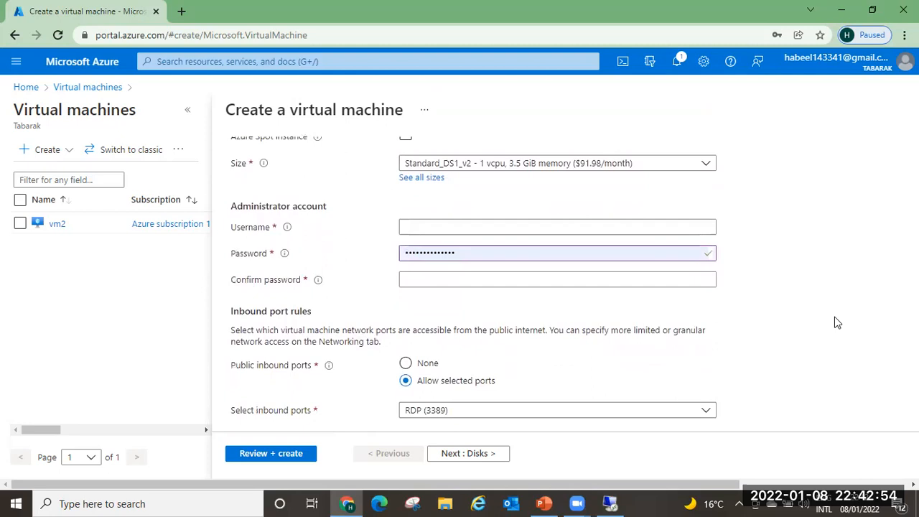
pyautogui.click(454, 227)
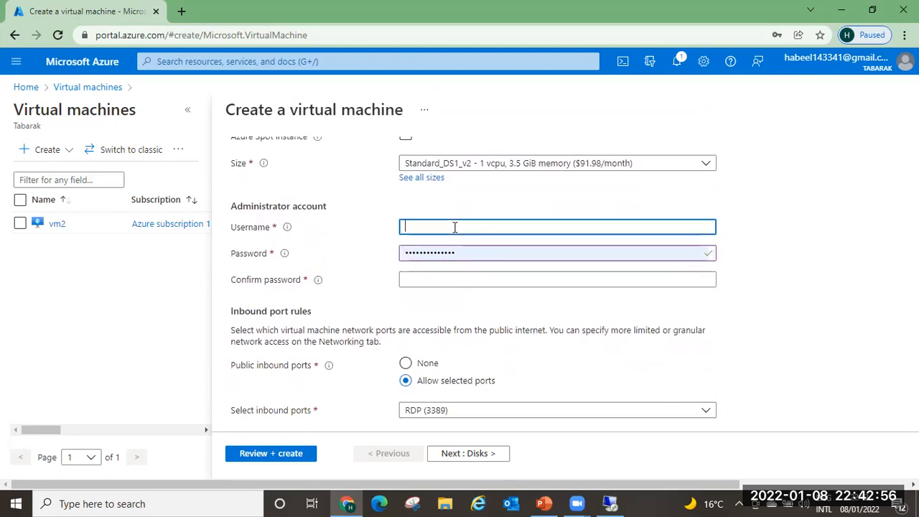
pyautogui.write('habeel')
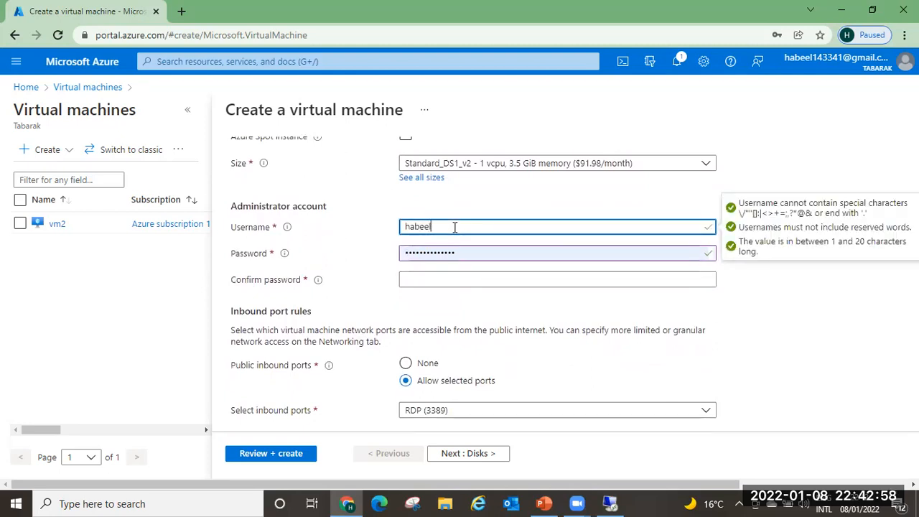
pyautogui.click(443, 277)
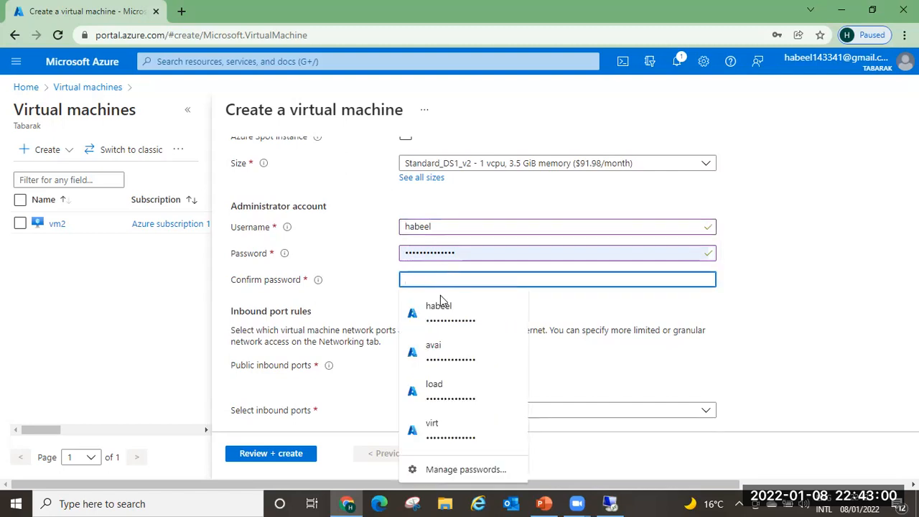
pyautogui.click(443, 305)
pyautogui.click(814, 298)
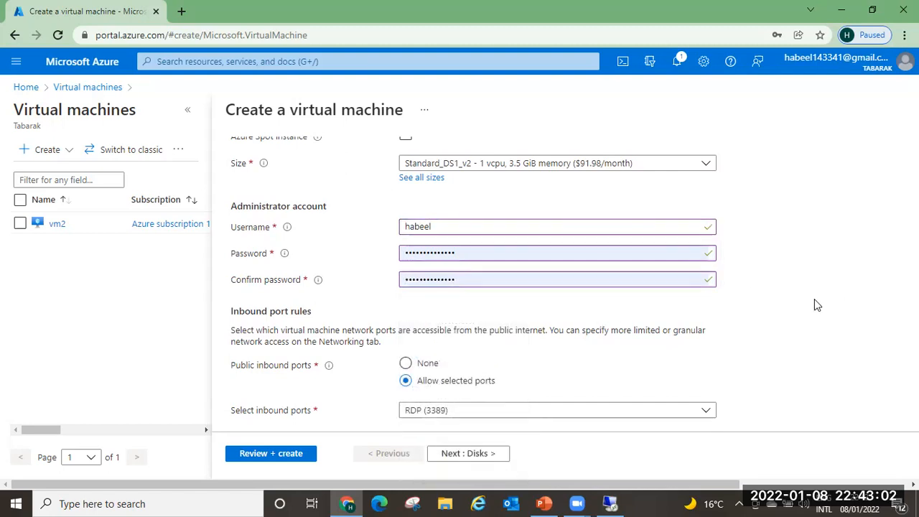
# - Allow HTTP (80) in addition to RDP (3389) as public inbound ports for vm1
pyautogui.scroll(-2, 814, 302)
pyautogui.scroll(-1, 814, 299)
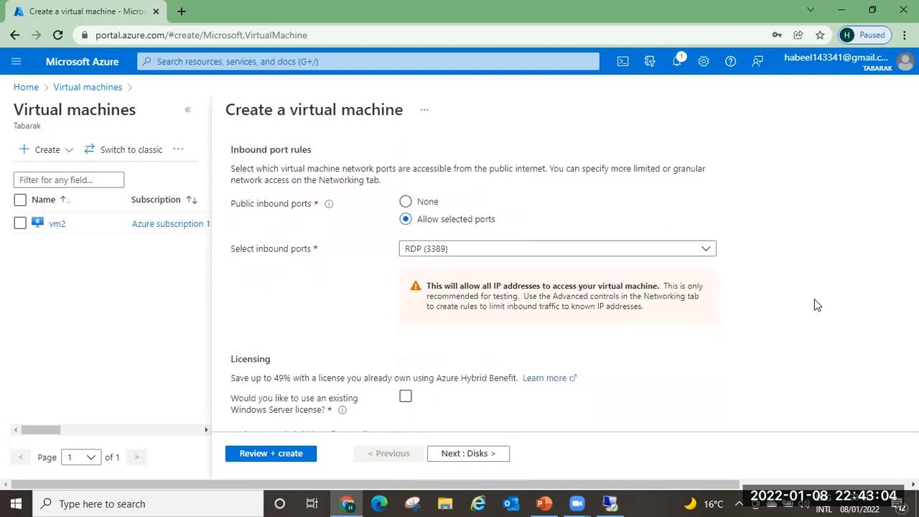
pyautogui.click(487, 251)
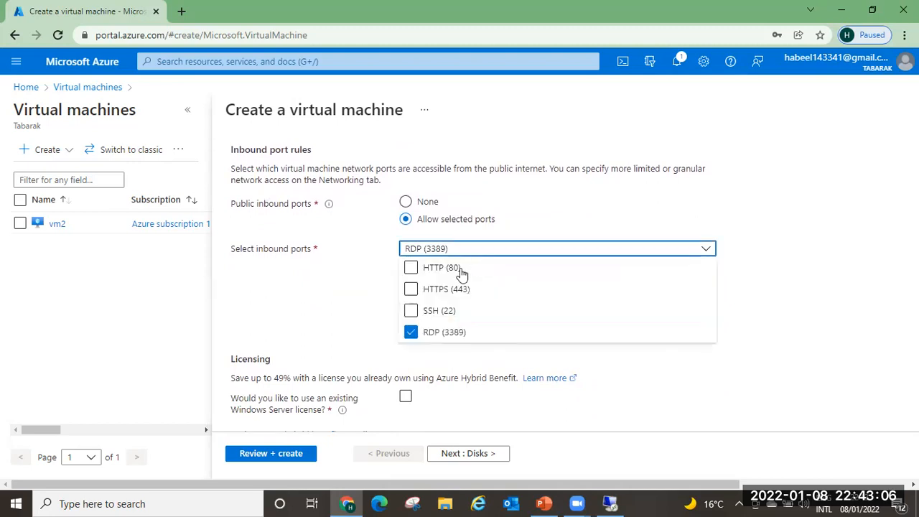
pyautogui.click(411, 268)
pyautogui.click(829, 281)
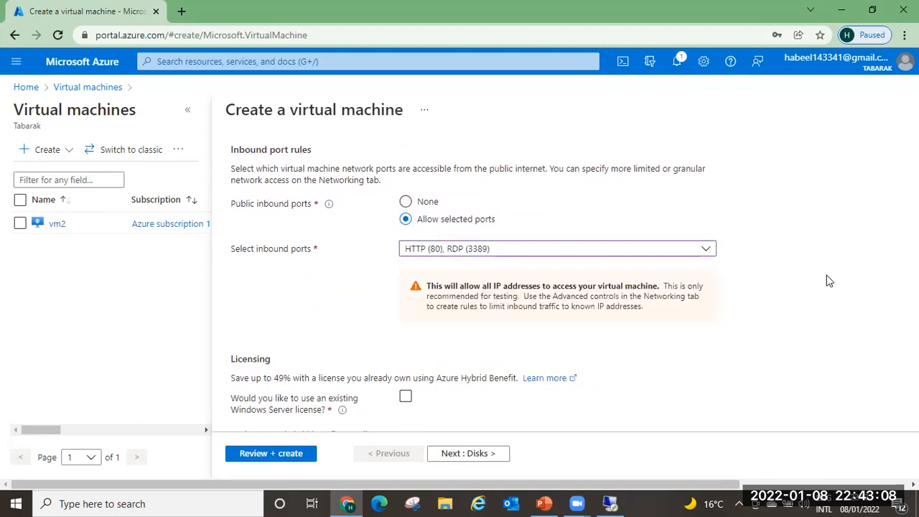
pyautogui.scroll(-1, 763, 337)
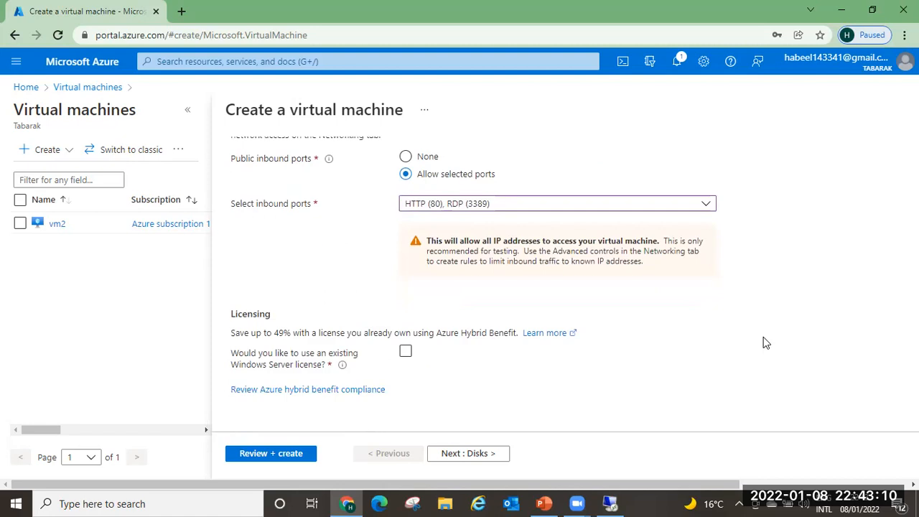
# - Keep the default disk and networking settings, validate the configuration and create vm1
pyautogui.click(476, 453)
pyautogui.click(476, 454)
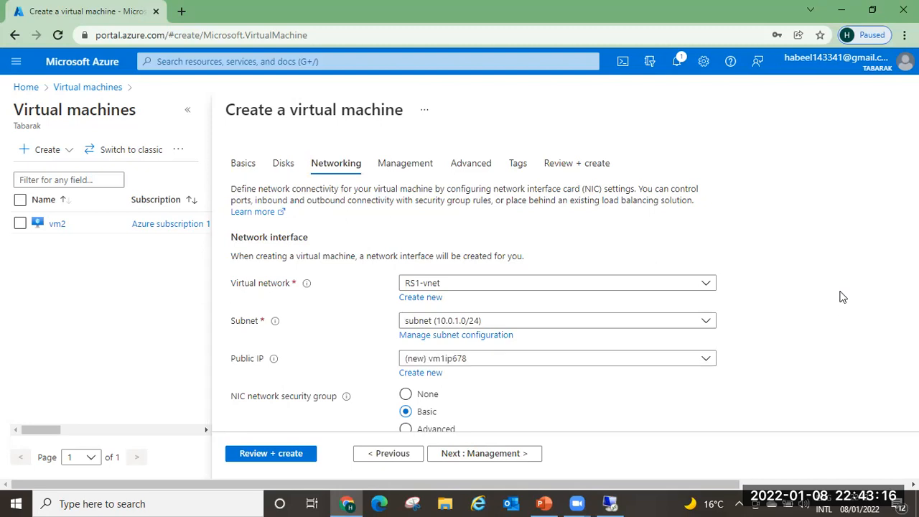
pyautogui.scroll(-3, 843, 298)
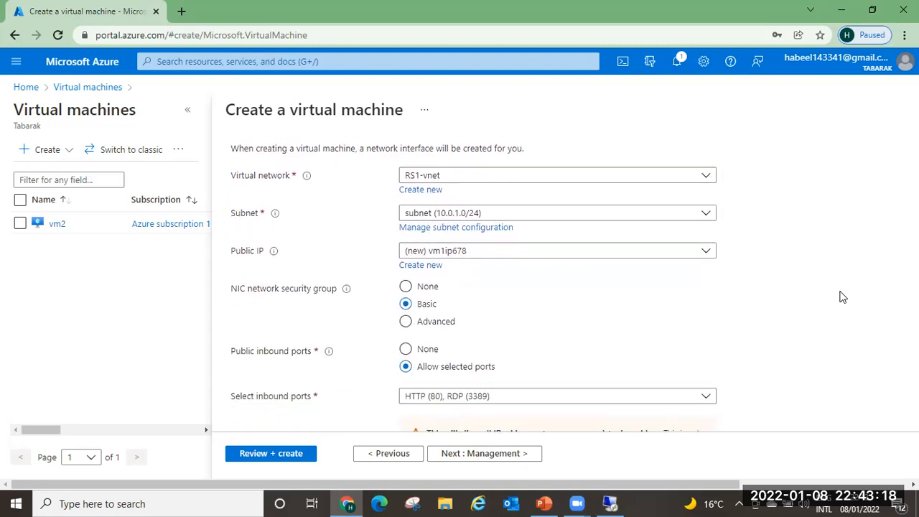
pyautogui.click(286, 458)
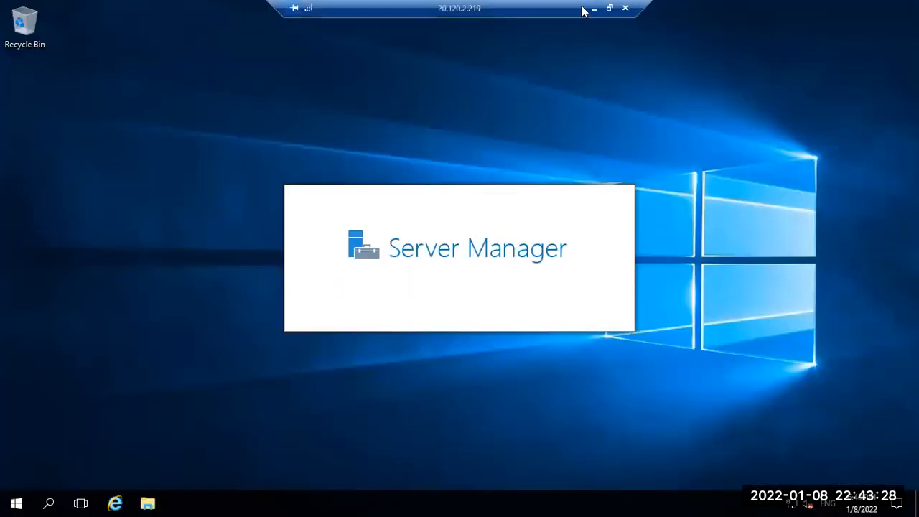
pyautogui.click(600, 8)
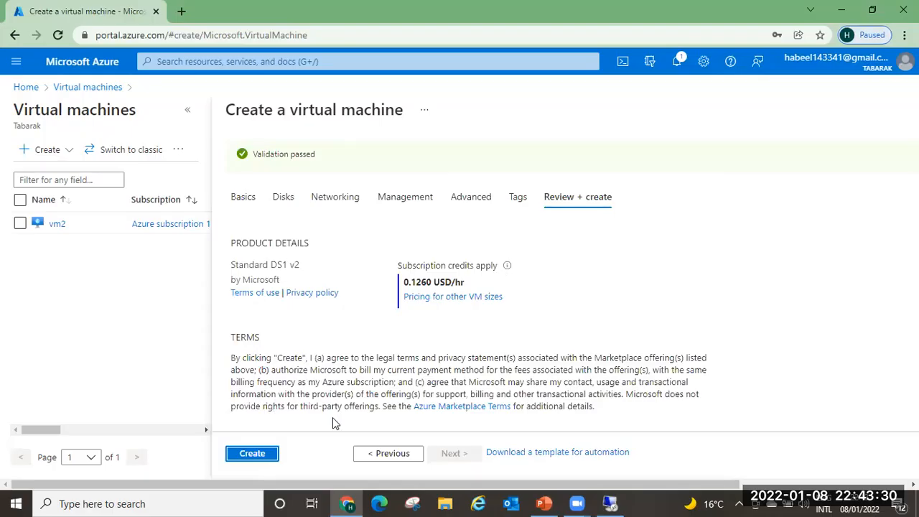
pyautogui.click(250, 456)
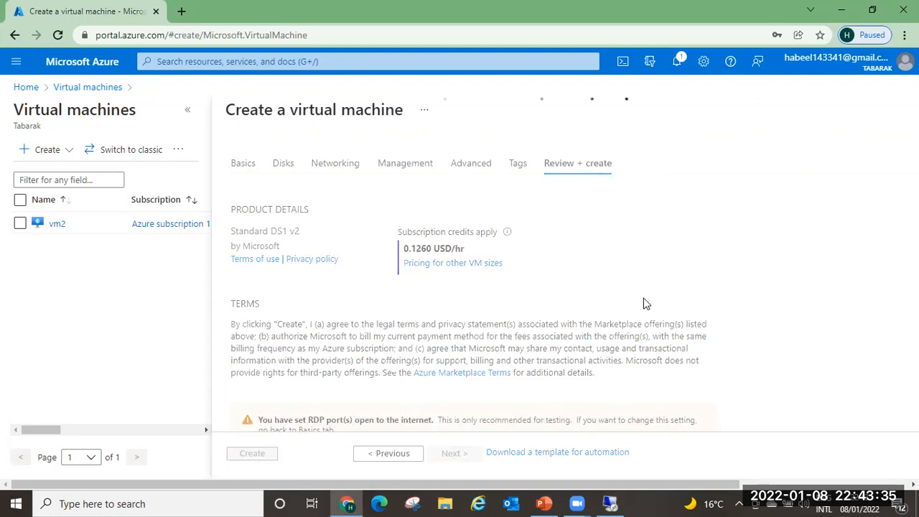
# - Switch to vm2's remote session and try to start the Add Roles and Features wizard in Server Manager
pyautogui.click(610, 503)
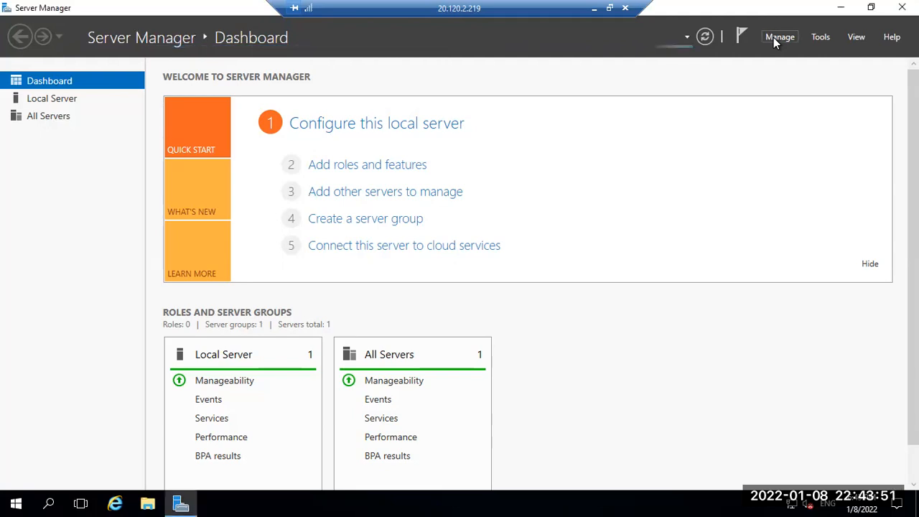
pyautogui.click(778, 36)
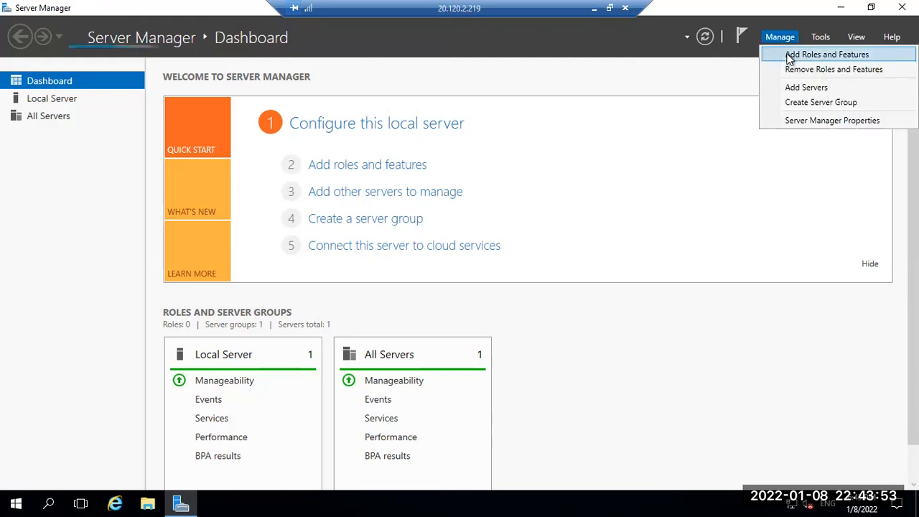
pyautogui.click(790, 60)
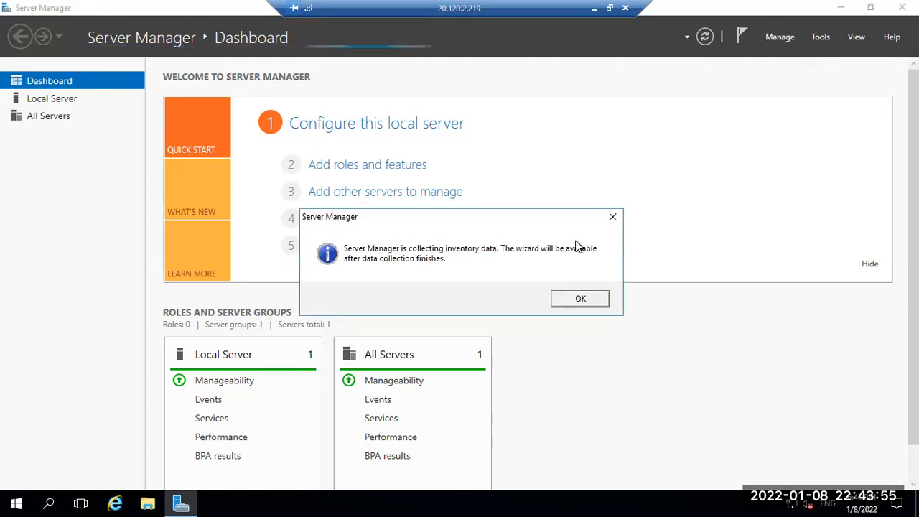
# - Switch to the Azure portal, leave the deployment page for Home, and return to vm2's remote session
pyautogui.click(595, 9)
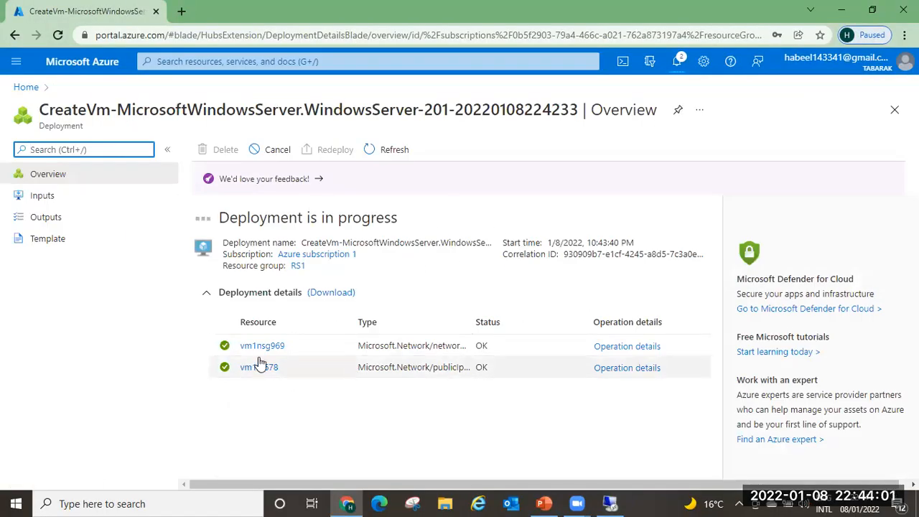
pyautogui.click(25, 88)
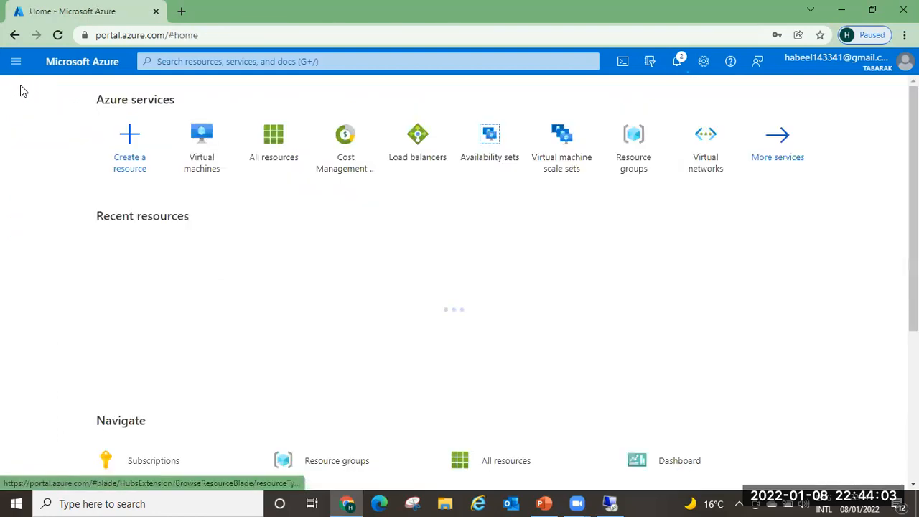
pyautogui.click(610, 503)
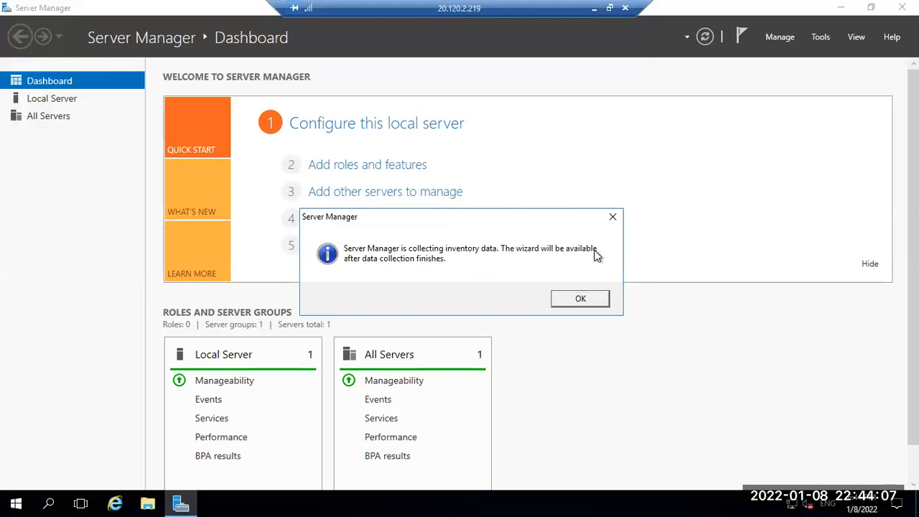
# - Start the Add Roles and Features wizard and choose a role-based or feature-based installation on server vm2
pyautogui.click(578, 300)
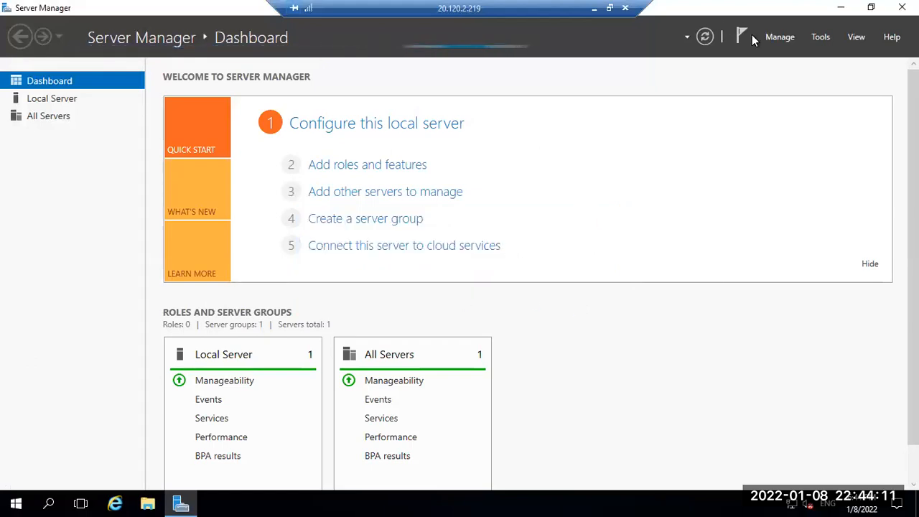
pyautogui.click(777, 37)
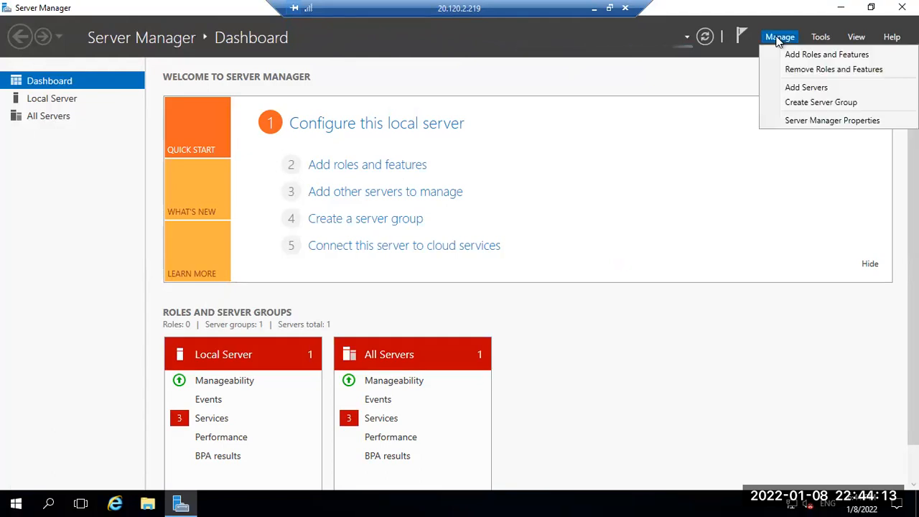
pyautogui.click(810, 56)
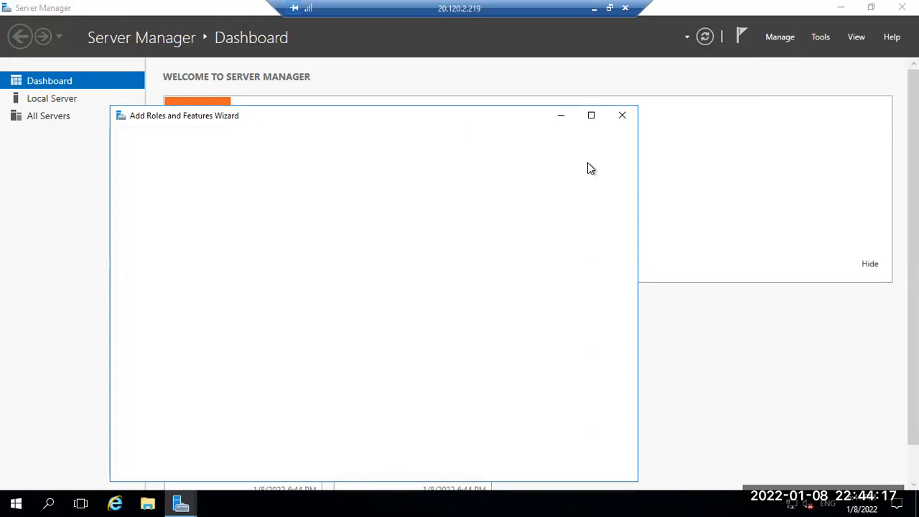
pyautogui.moveTo(468, 99); pyautogui.dragTo(468, 69)
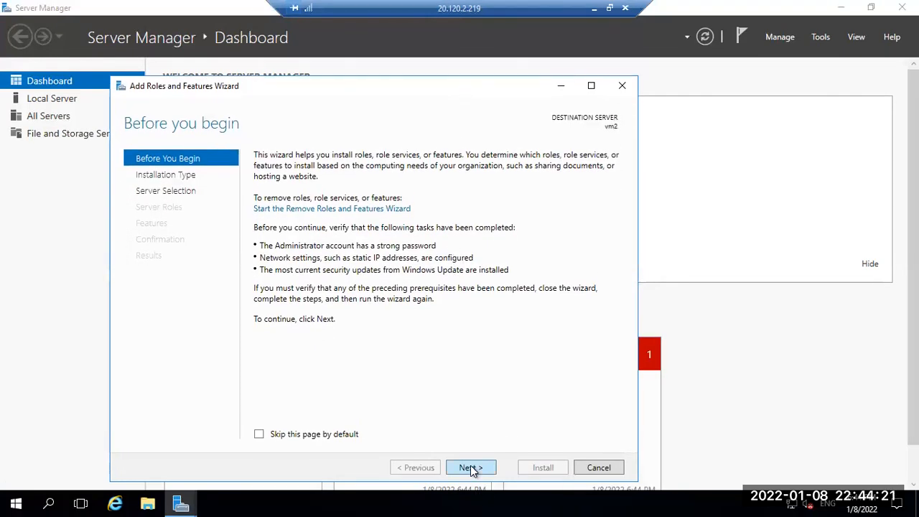
pyautogui.click(471, 468)
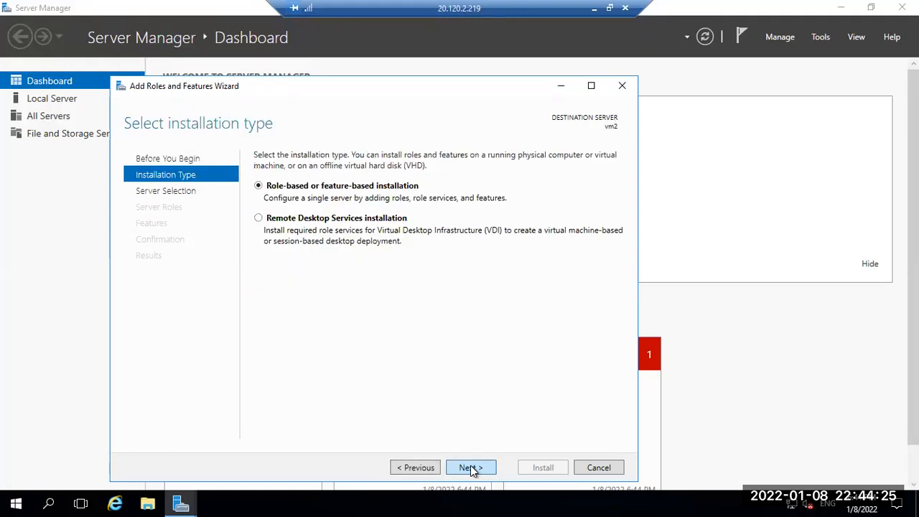
pyautogui.press('Return')
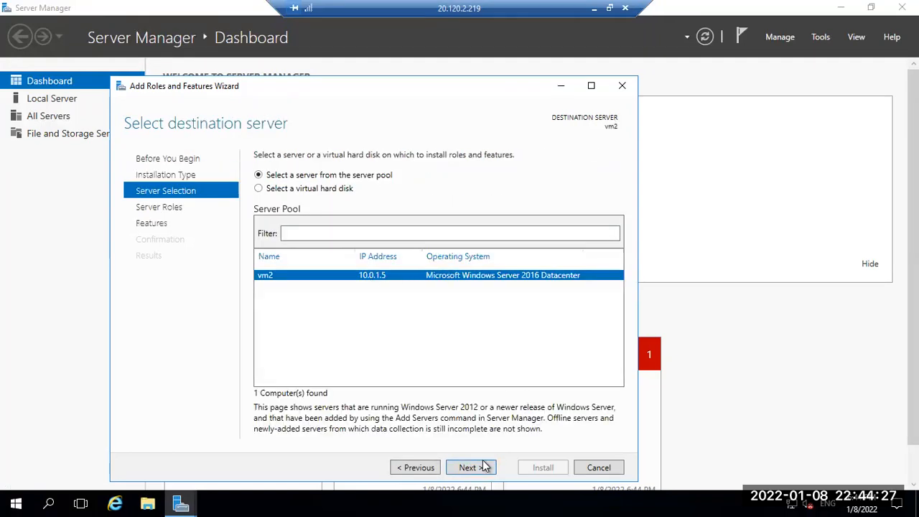
pyautogui.click(467, 473)
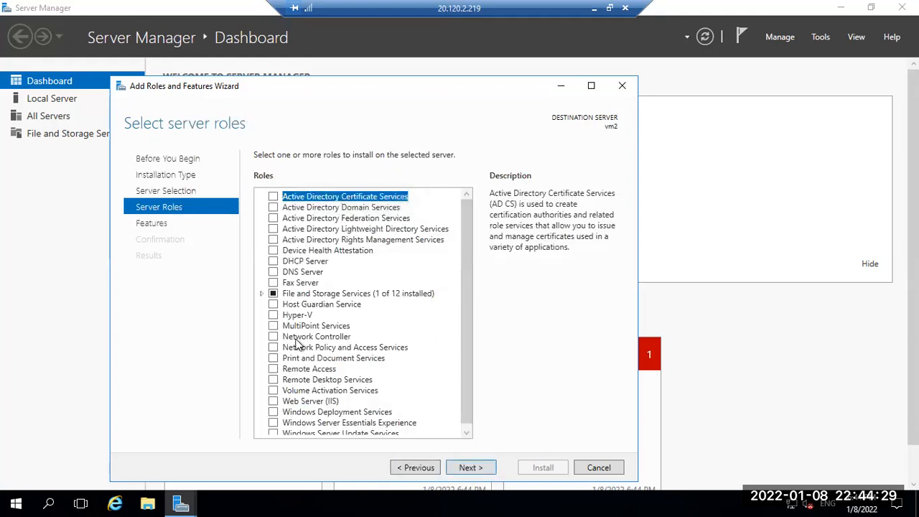
# - Select the Web Server (IIS) role with its management tools, keep the default features and role services, and install it
pyautogui.click(273, 402)
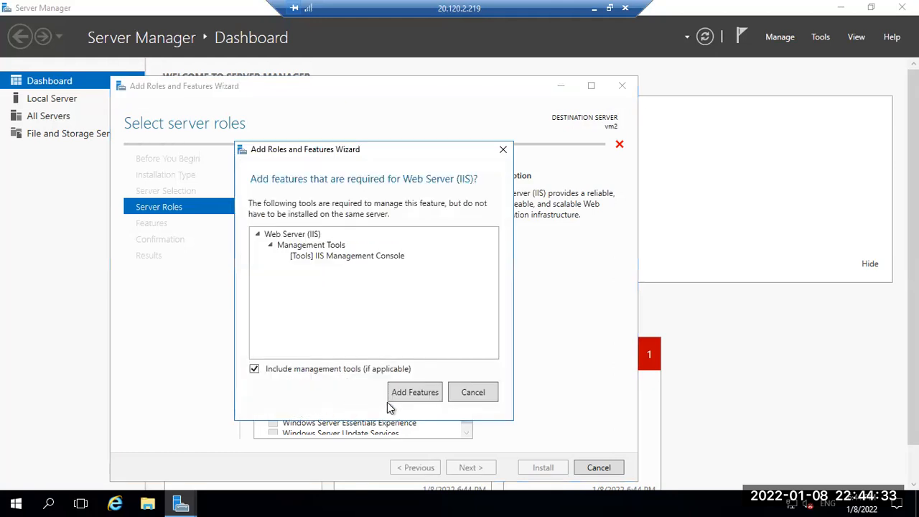
pyautogui.click(422, 394)
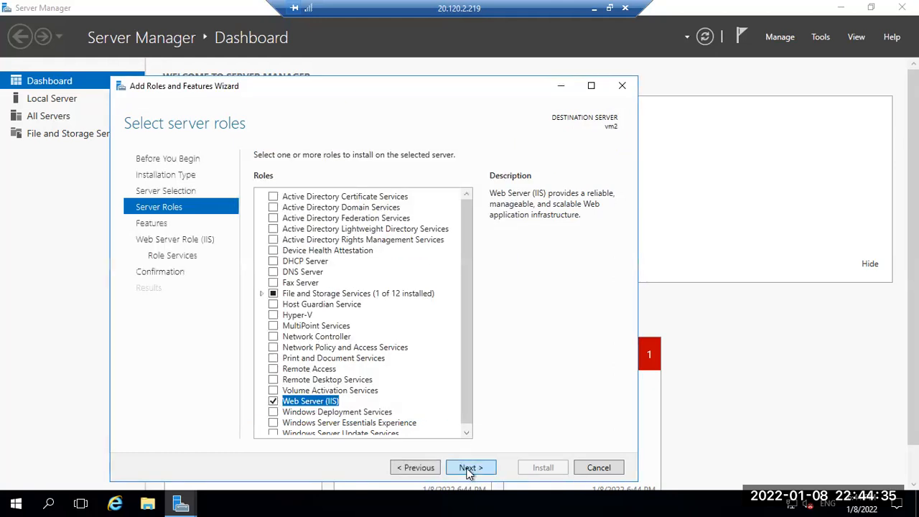
pyautogui.click(469, 468)
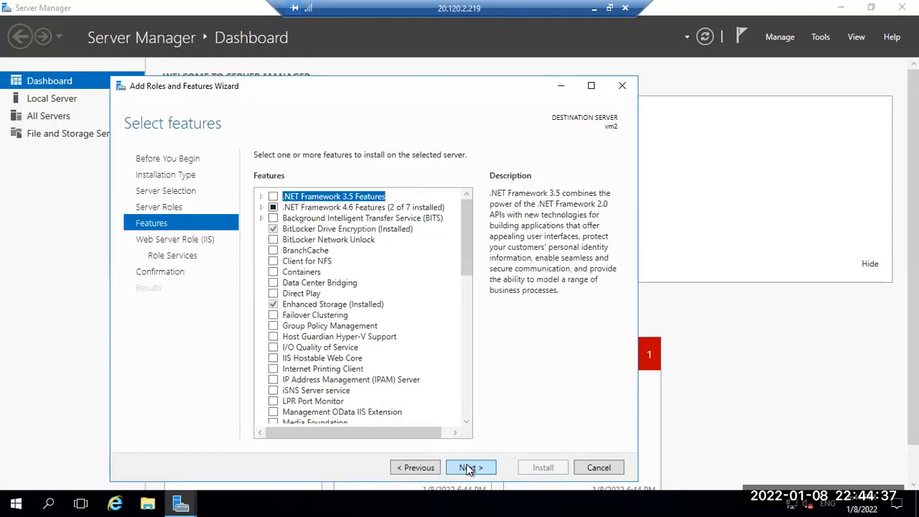
pyautogui.click(470, 468)
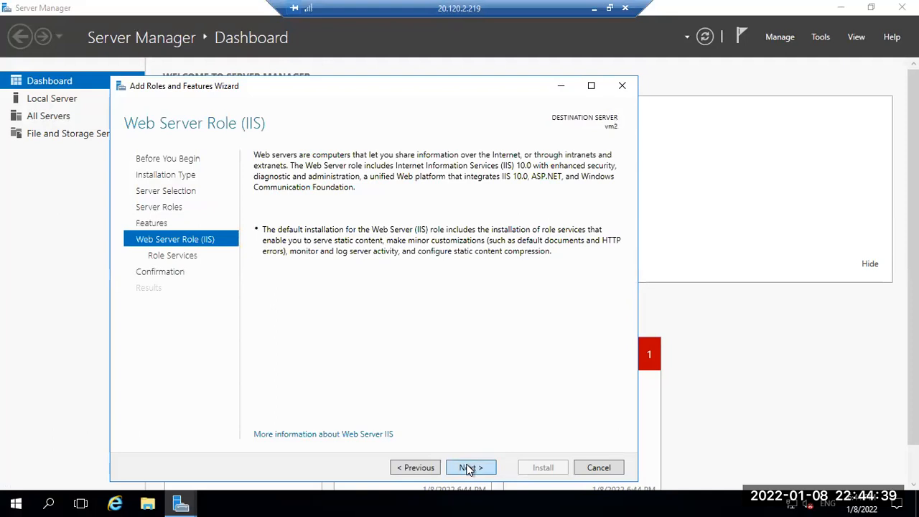
pyautogui.click(470, 468)
pyautogui.click(469, 468)
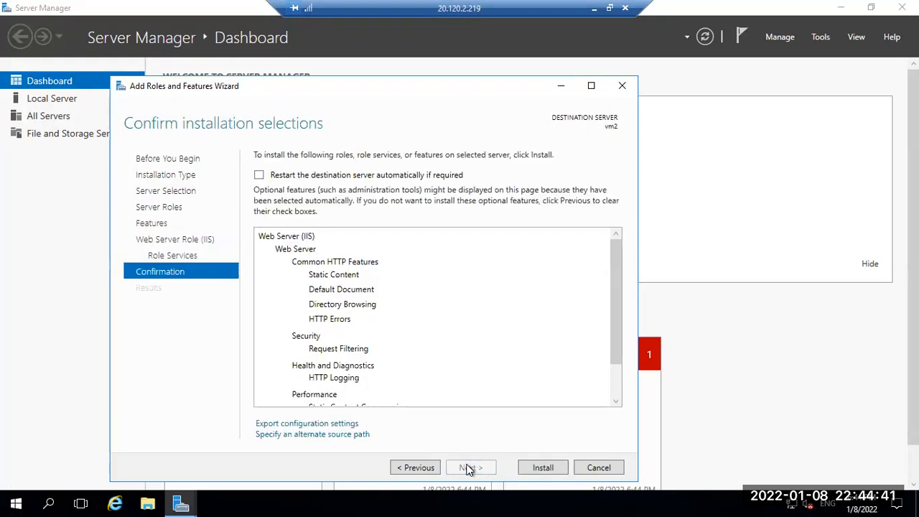
pyautogui.click(539, 469)
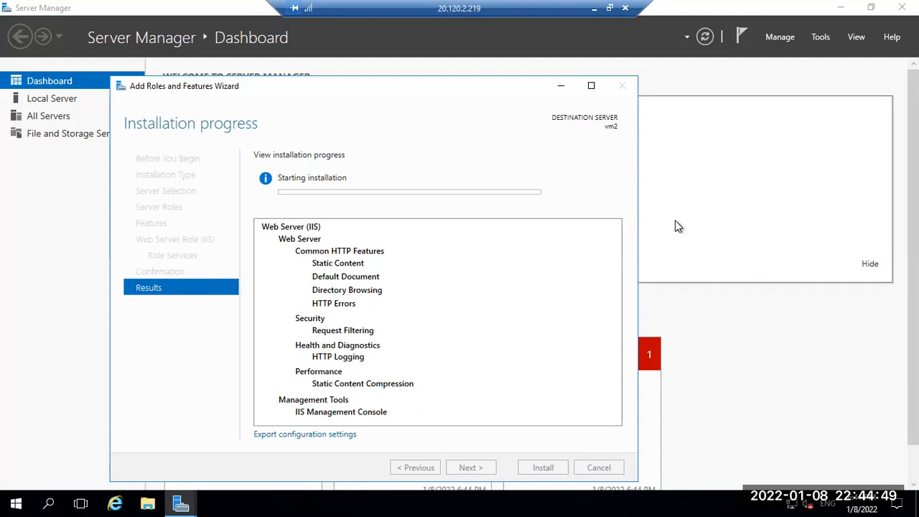
# - Switch from vm2's remote session to the Azure portal and check the virtual machines list, deployment notifications and all resources
pyautogui.click(594, 8)
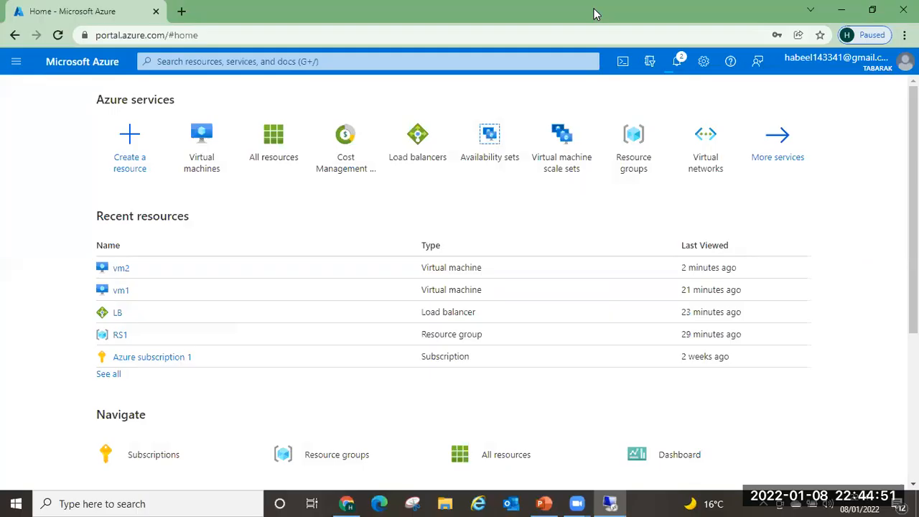
pyautogui.click(196, 153)
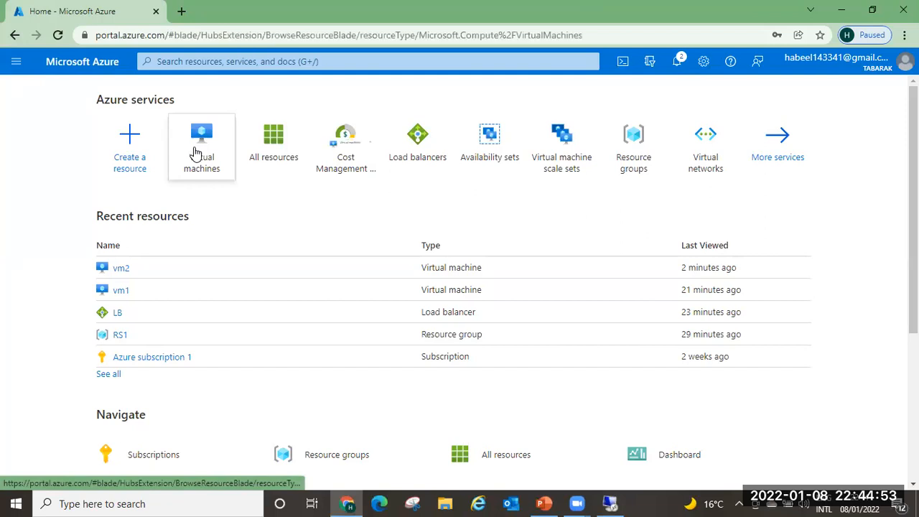
pyautogui.click(679, 61)
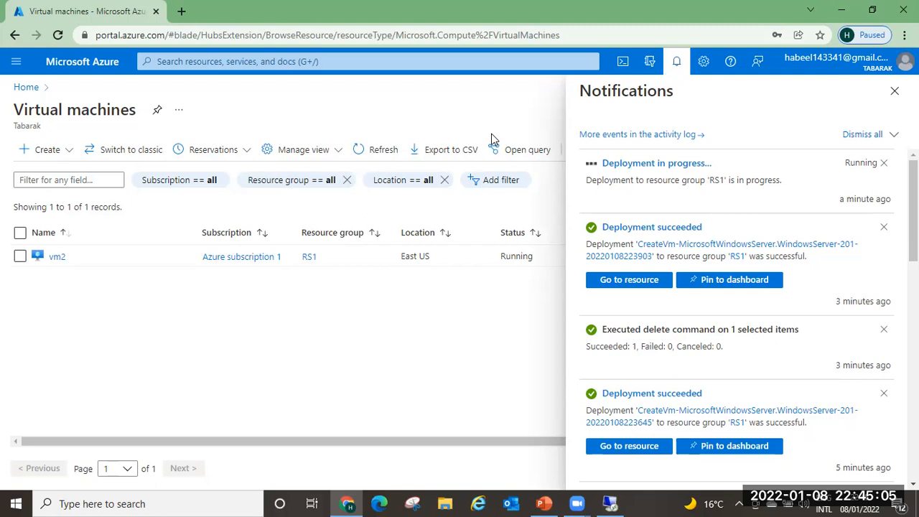
pyautogui.click(26, 87)
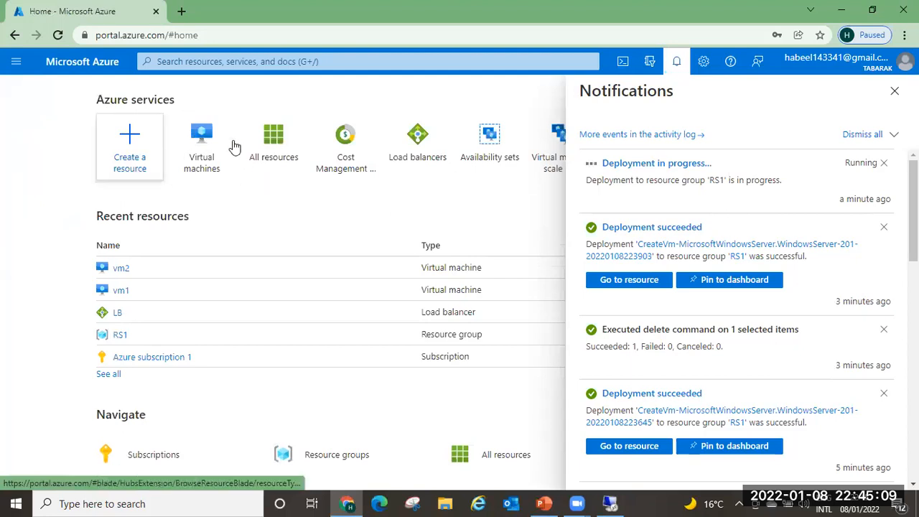
pyautogui.click(268, 148)
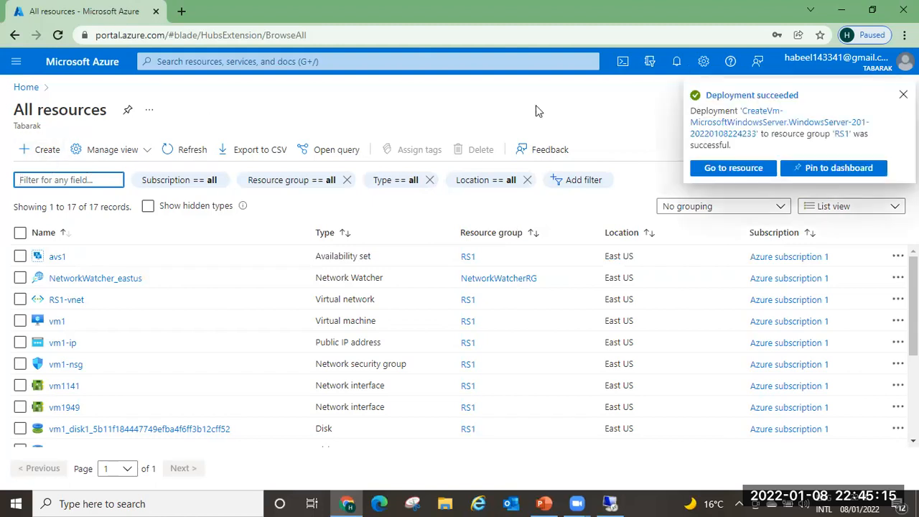
pyautogui.click(30, 89)
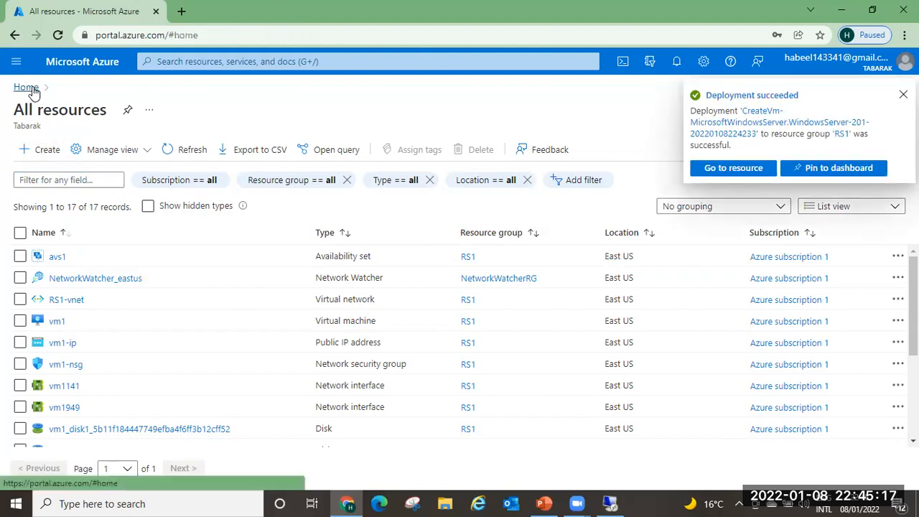
# - Open vm1 from the virtual machines list and download its RDP file for the public IP address on port 3389
pyautogui.click(275, 151)
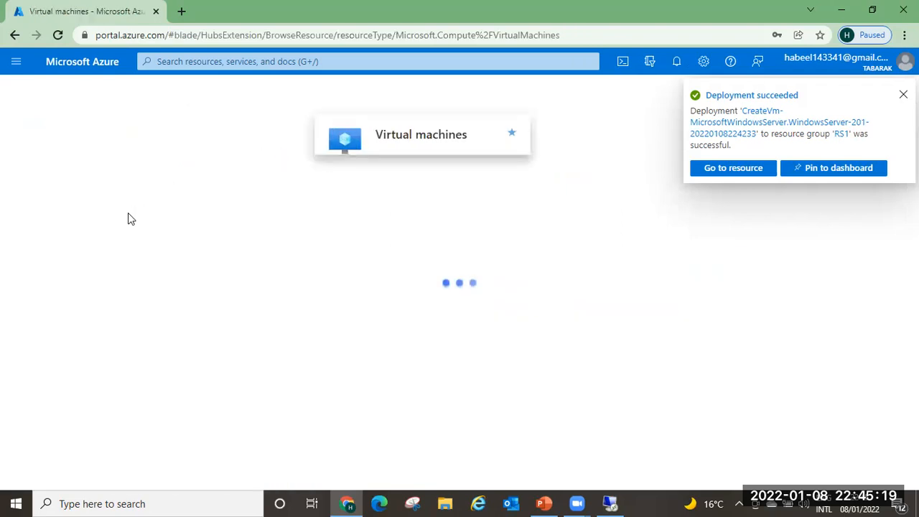
pyautogui.click(56, 256)
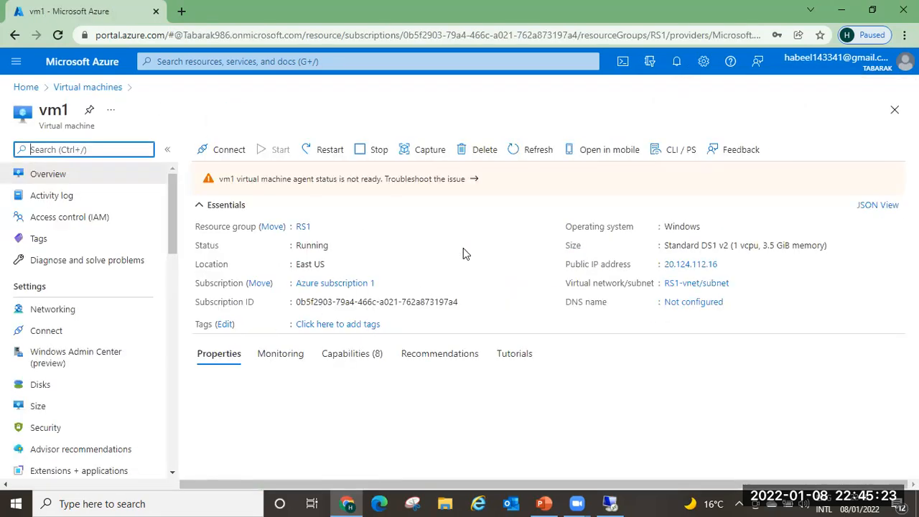
pyautogui.click(231, 151)
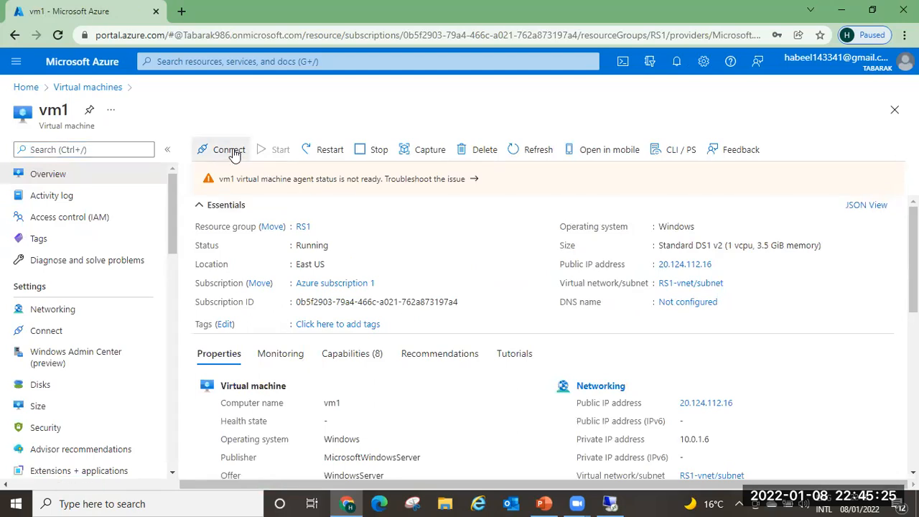
pyautogui.click(213, 173)
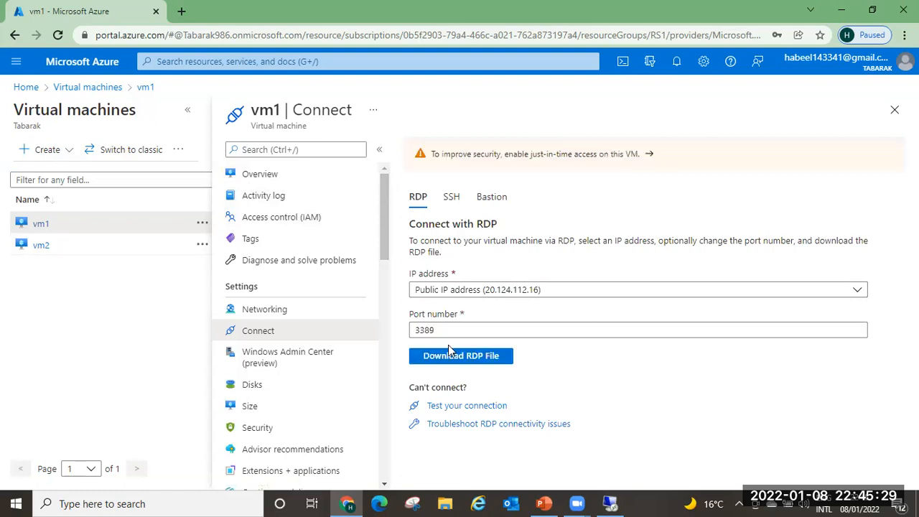
pyautogui.click(449, 356)
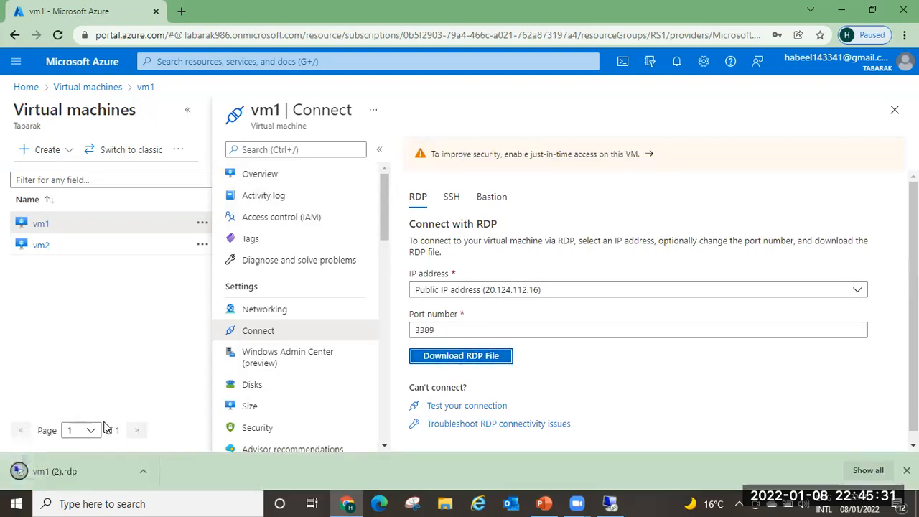
# - Open the downloaded vm1 RDP file and connect with the administrator username and password, accepting the publisher and certificate warnings
pyautogui.click(56, 473)
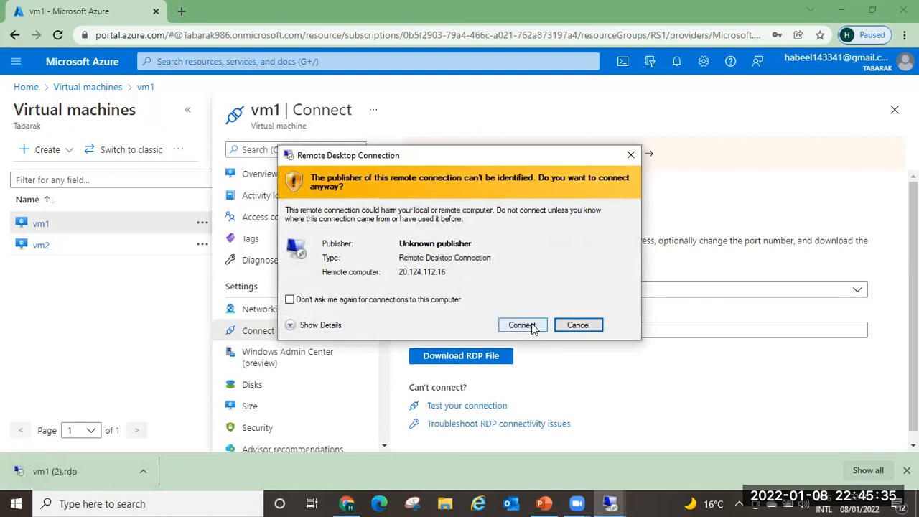
pyautogui.click(523, 326)
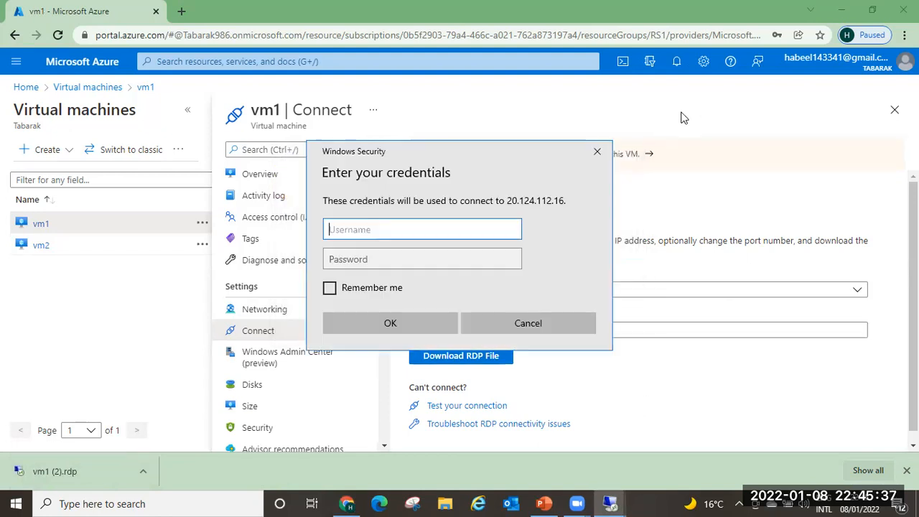
pyautogui.write('habeel')
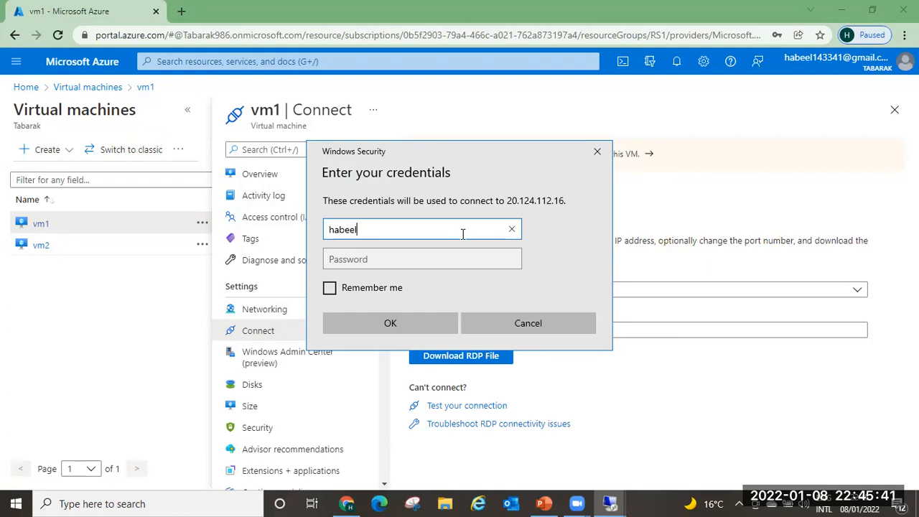
pyautogui.click(421, 256)
pyautogui.write('••')
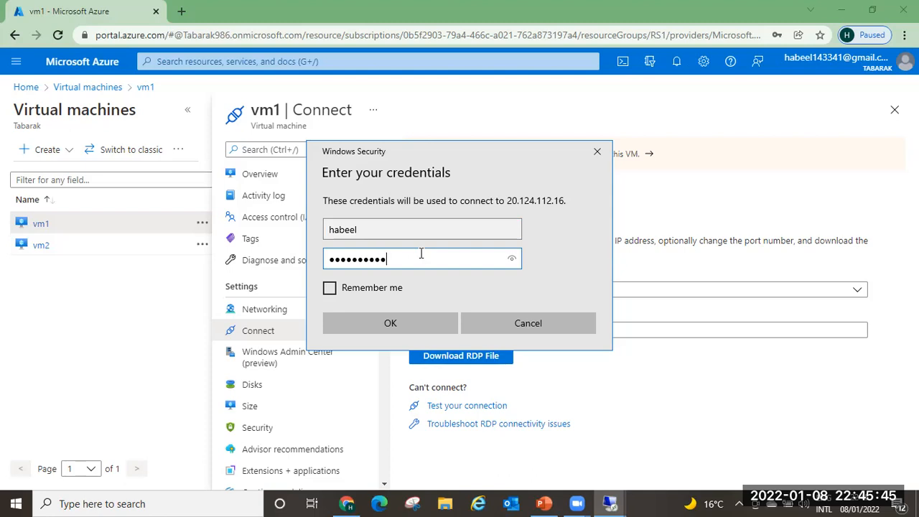
pyautogui.write('••••••••••••')
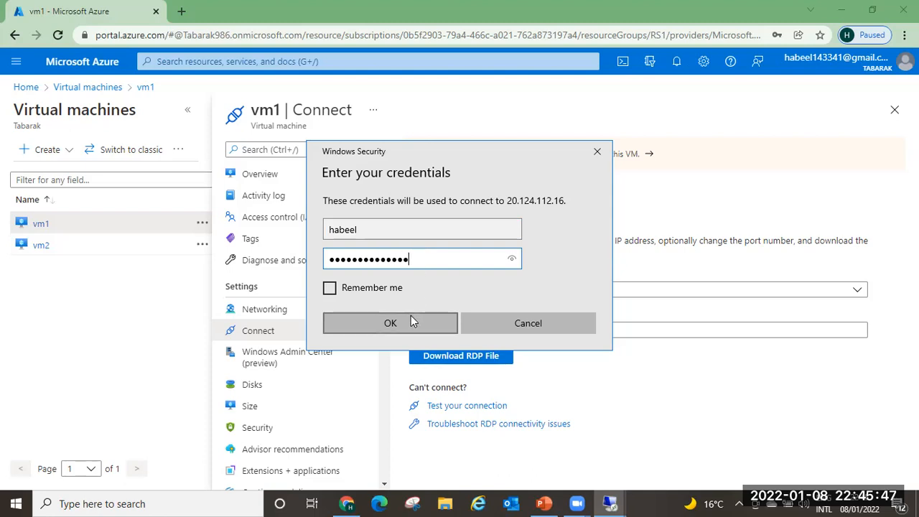
pyautogui.click(411, 316)
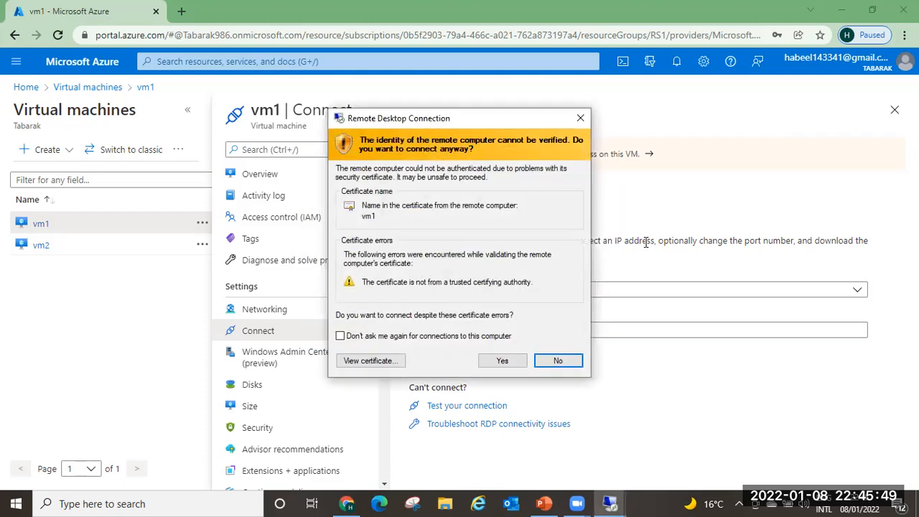
pyautogui.click(505, 363)
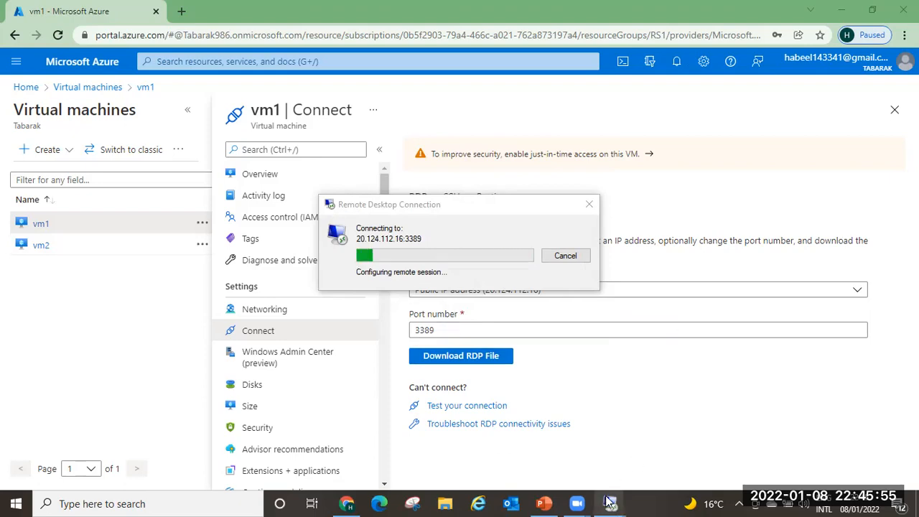
# - Check the IIS installation progress in vm2's remote session, then return to vm1's session
pyautogui.moveTo(609, 502)
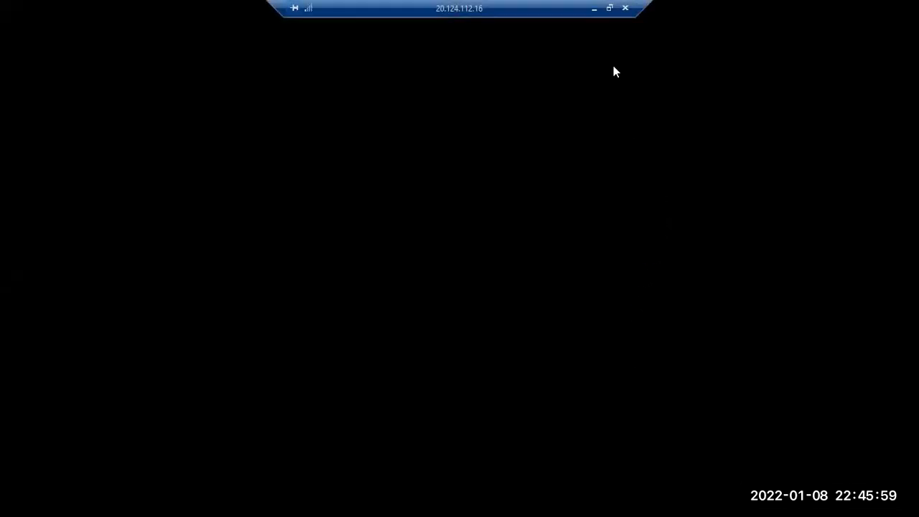
pyautogui.click(594, 8)
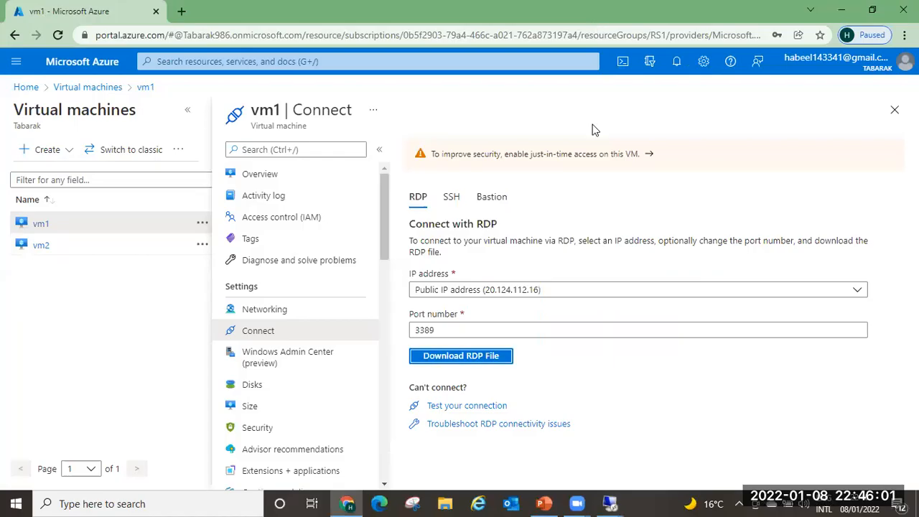
pyautogui.click(609, 503)
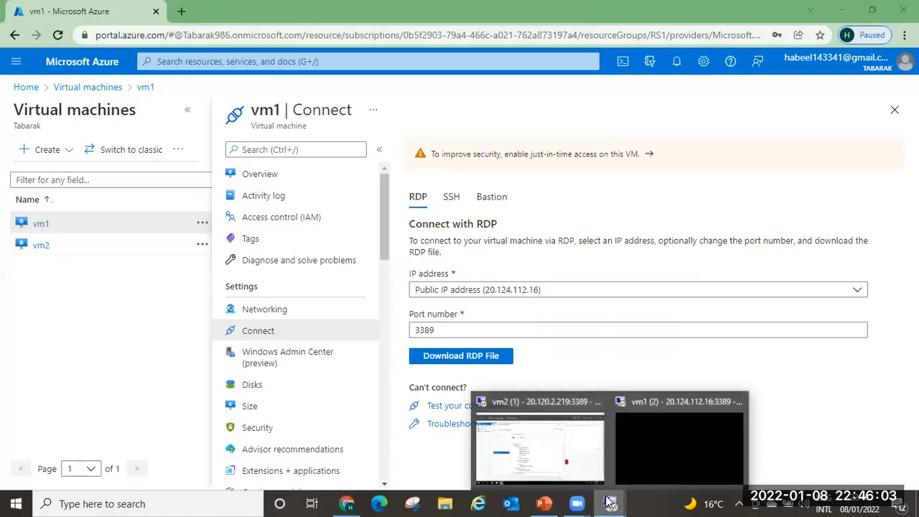
pyautogui.click(545, 465)
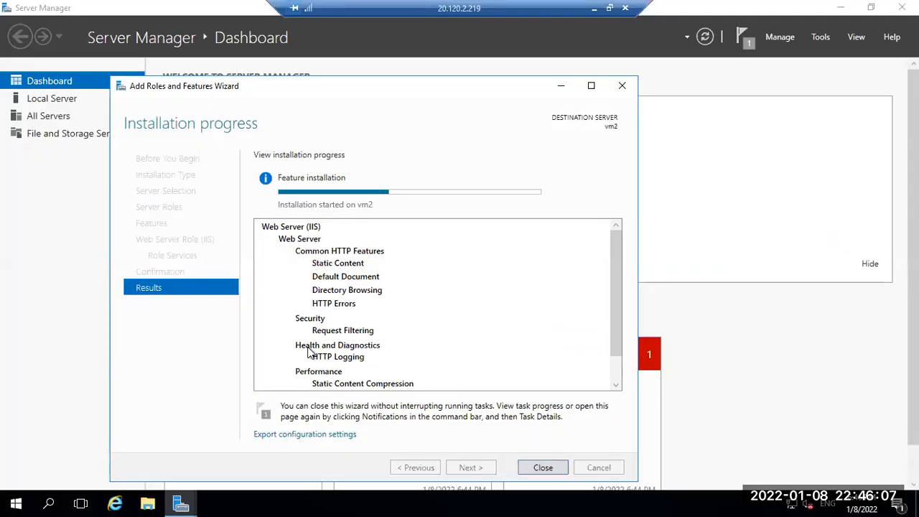
pyautogui.click(593, 8)
pyautogui.moveTo(609, 501)
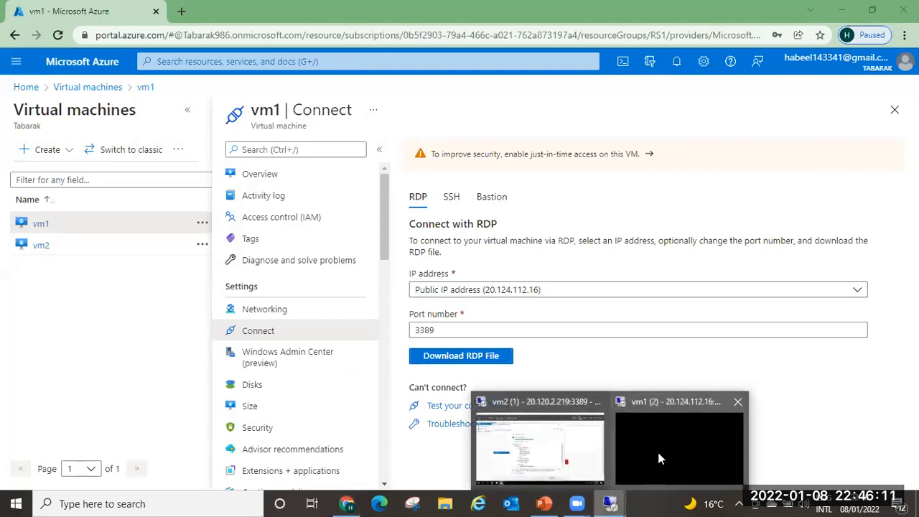
pyautogui.click(658, 448)
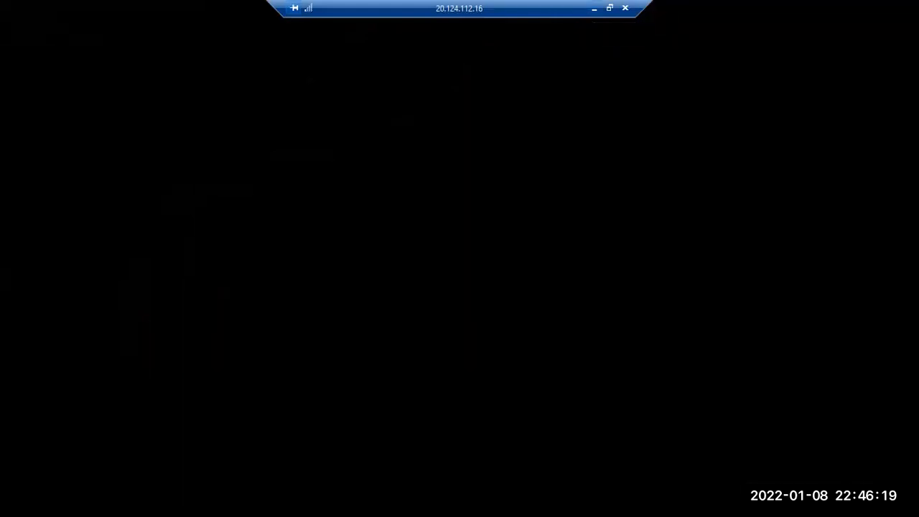
# - Switch to vm2's remote session, search Windows for the firewall and open Windows Firewall with Advanced Security
pyautogui.click(594, 7)
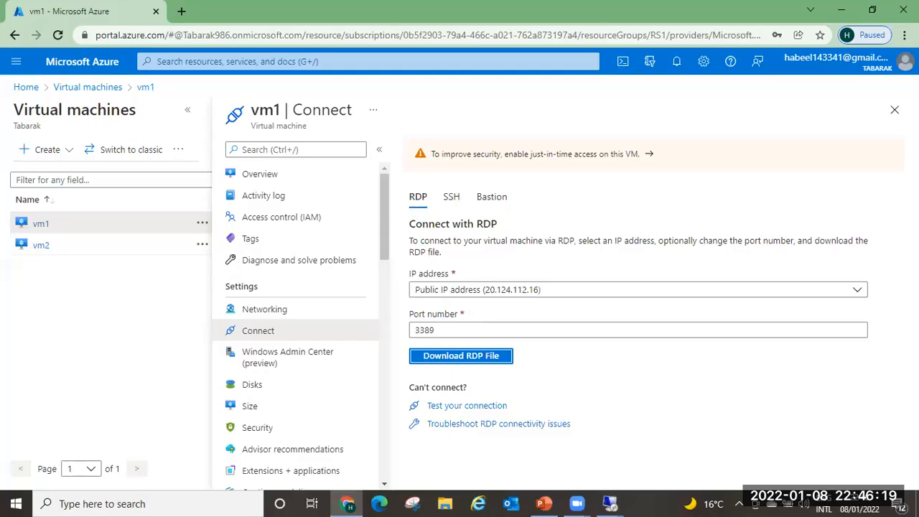
pyautogui.click(610, 502)
pyautogui.click(542, 457)
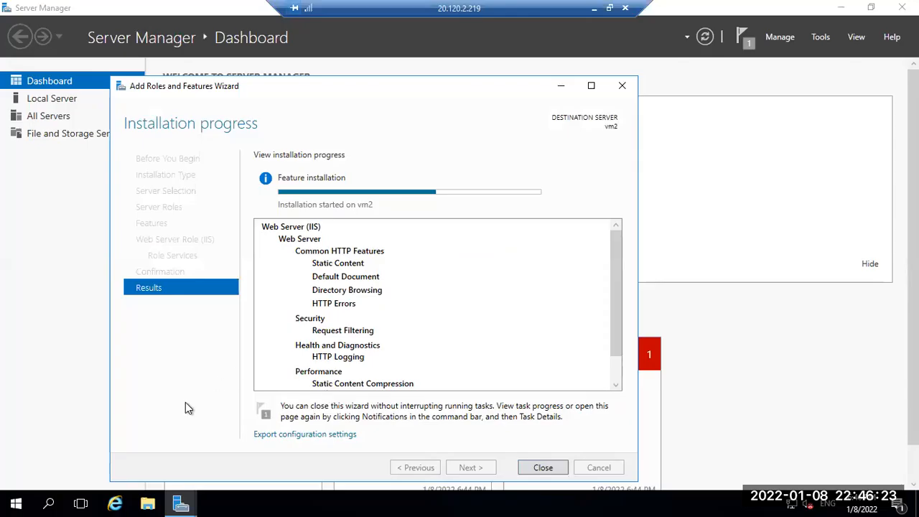
pyautogui.click(49, 500)
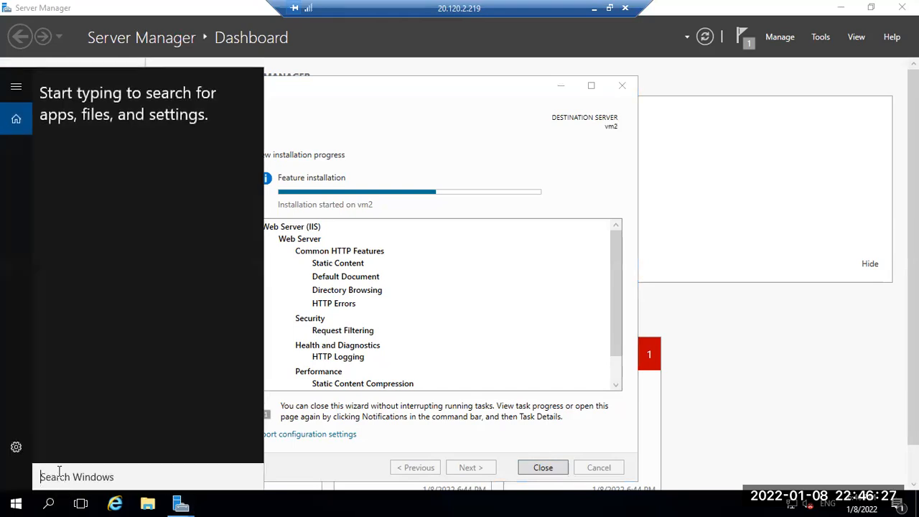
pyautogui.write('f')
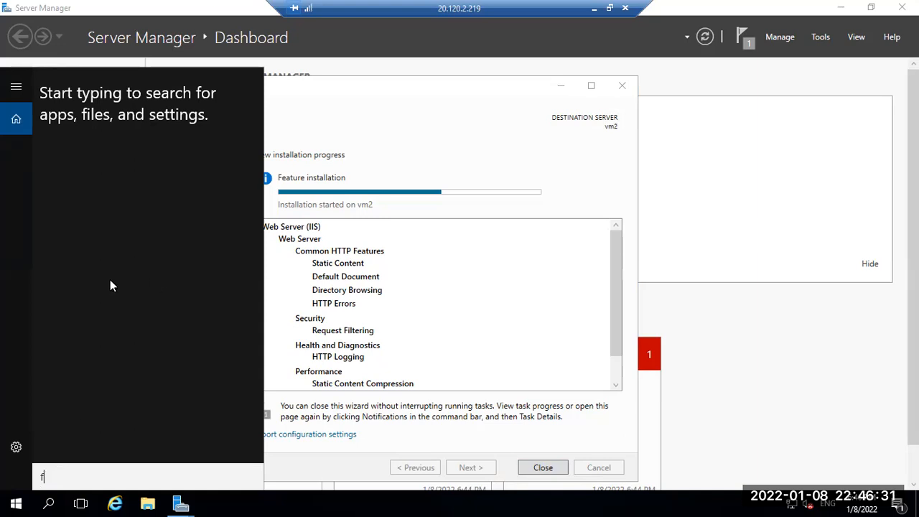
pyautogui.write('i')
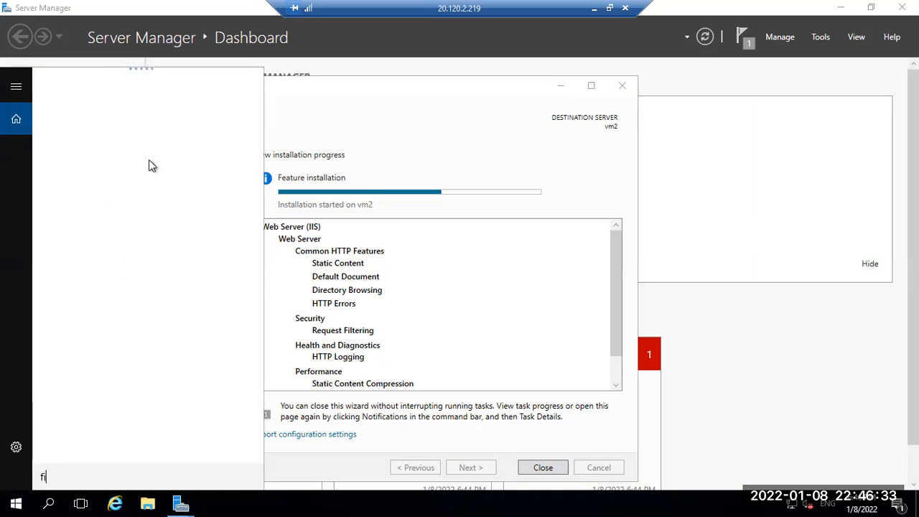
pyautogui.write('rew')
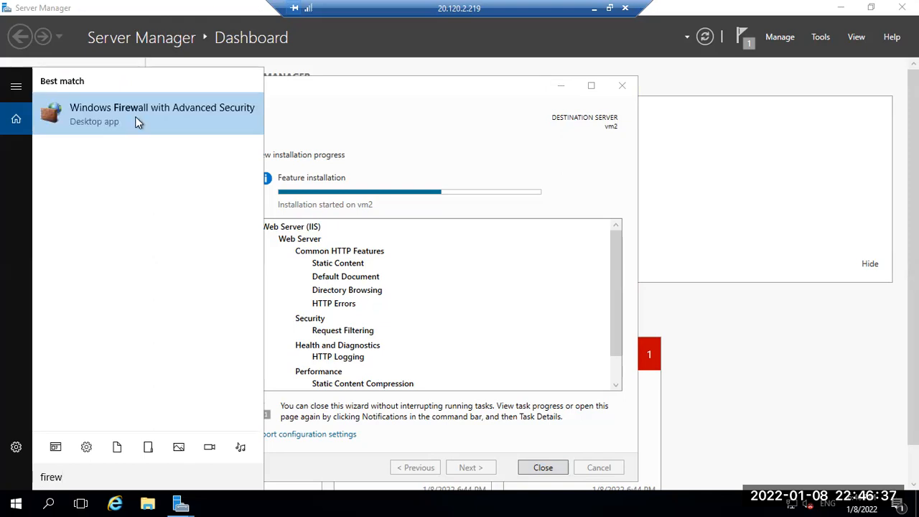
pyautogui.click(135, 116)
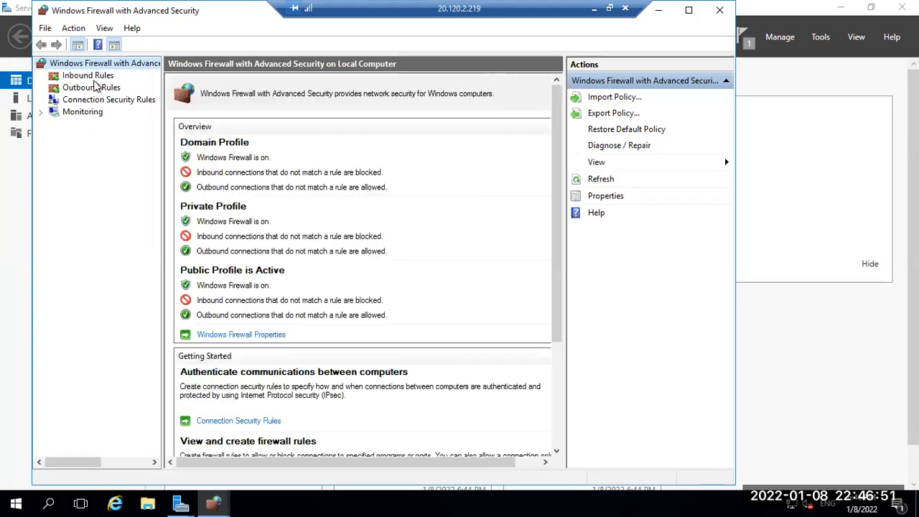
# - Start a new inbound port rule in vm2's firewall for TCP on specific local port 80
pyautogui.click(87, 75)
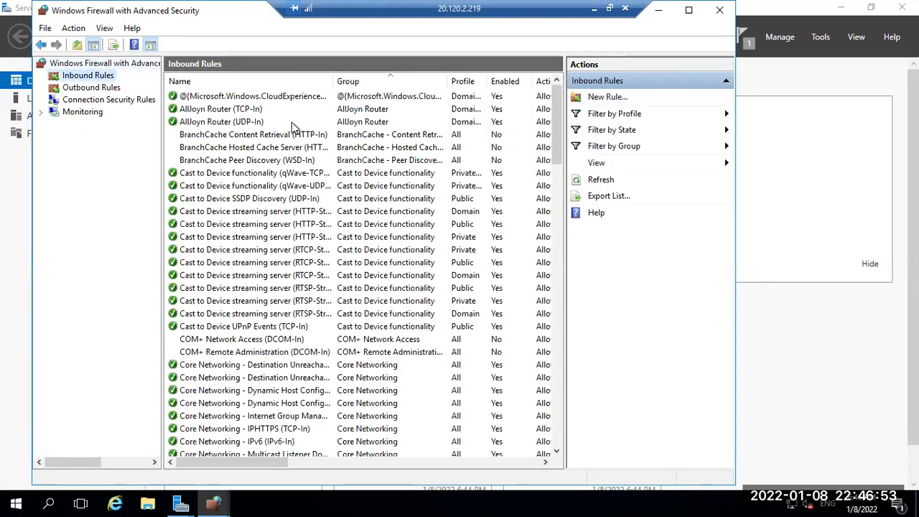
pyautogui.click(607, 97)
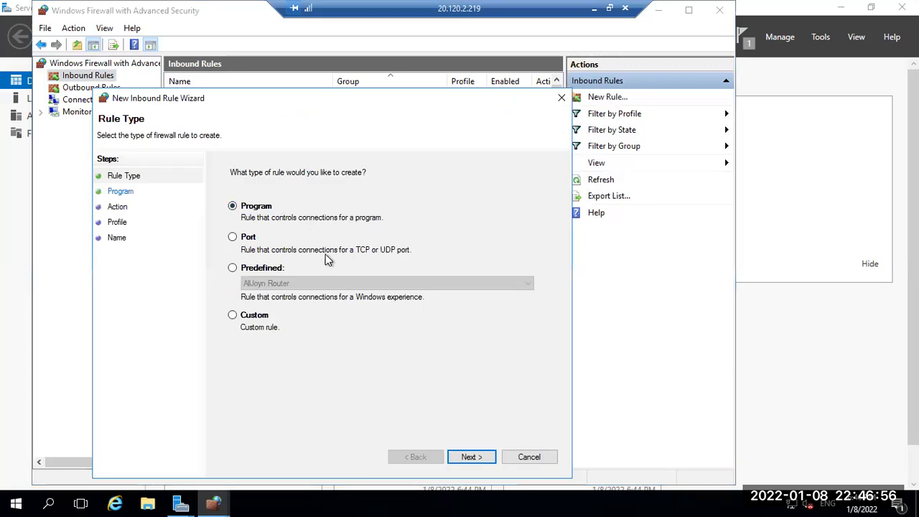
pyautogui.click(250, 238)
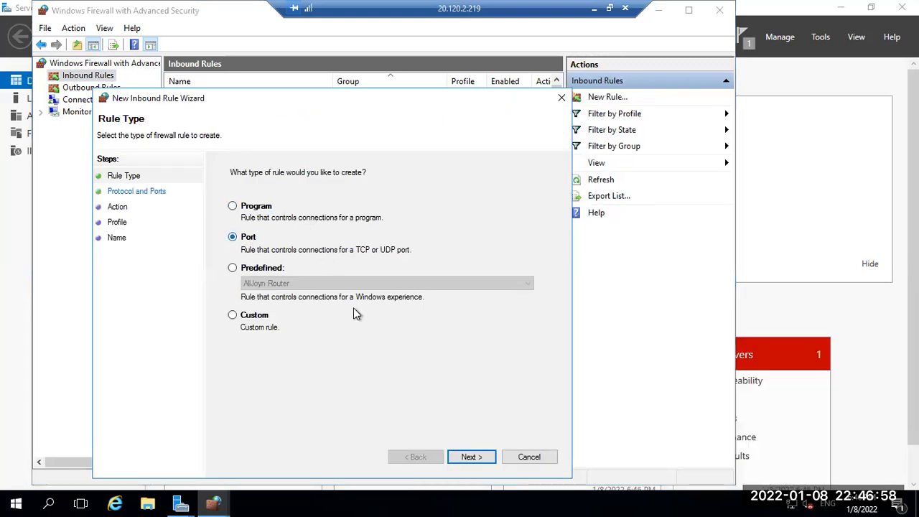
pyautogui.click(469, 457)
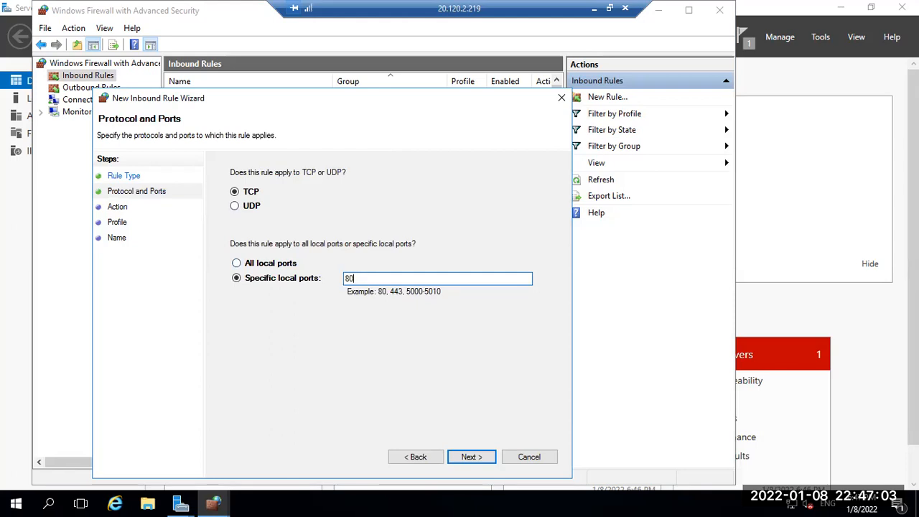
pyautogui.click(468, 457)
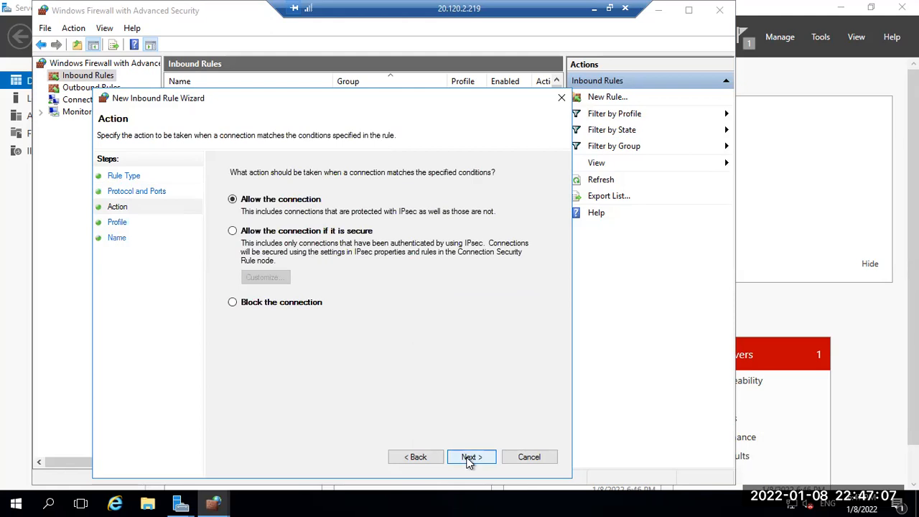
# - Allow the connection for all profiles, name the inbound rule 80 and finish creating it
pyautogui.click(468, 457)
pyautogui.click(468, 457)
pyautogui.click(469, 457)
pyautogui.click(514, 303)
pyautogui.write('80')
pyautogui.click(479, 460)
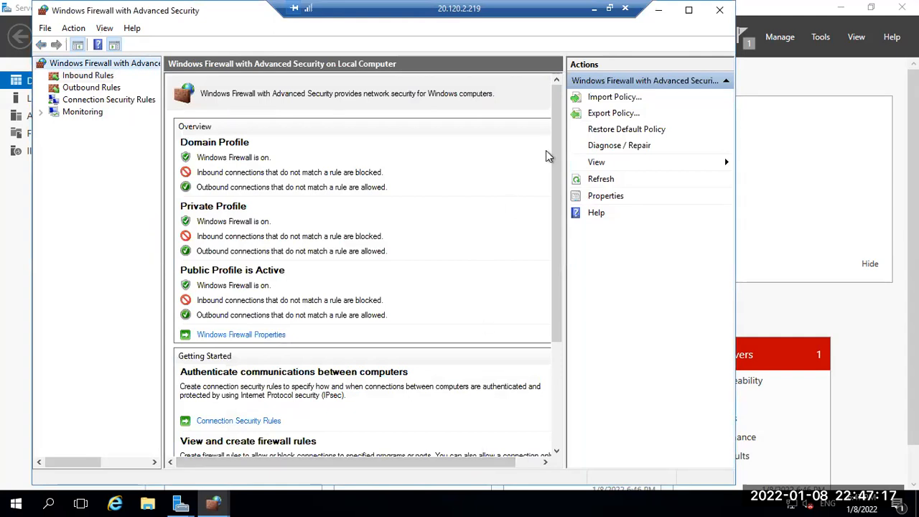
# - Check rule 80 among the inbound rules, then close the firewall and the finished IIS installation wizard and minimize Server Manager
pyautogui.click(99, 77)
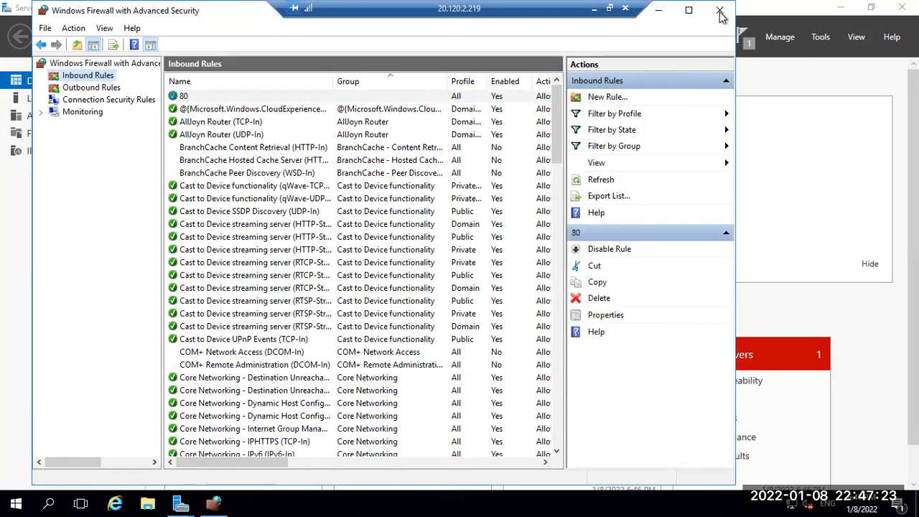
pyautogui.click(720, 13)
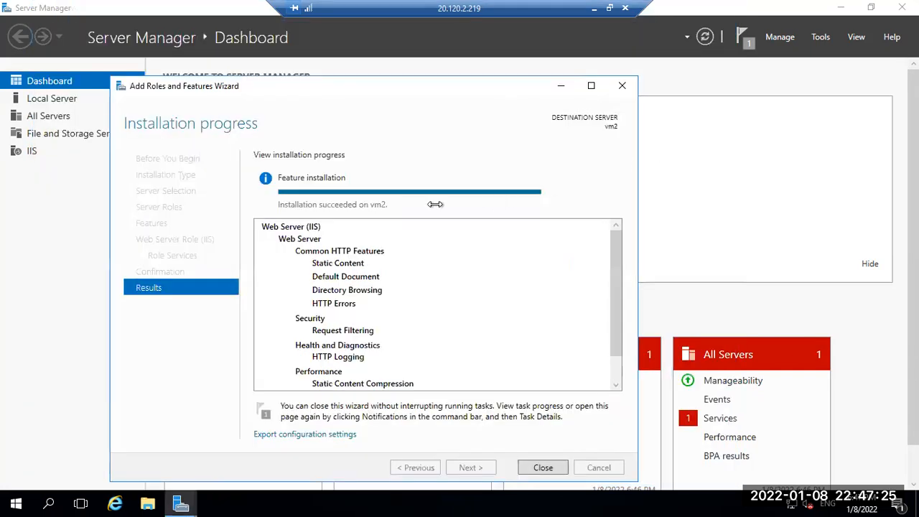
pyautogui.click(543, 468)
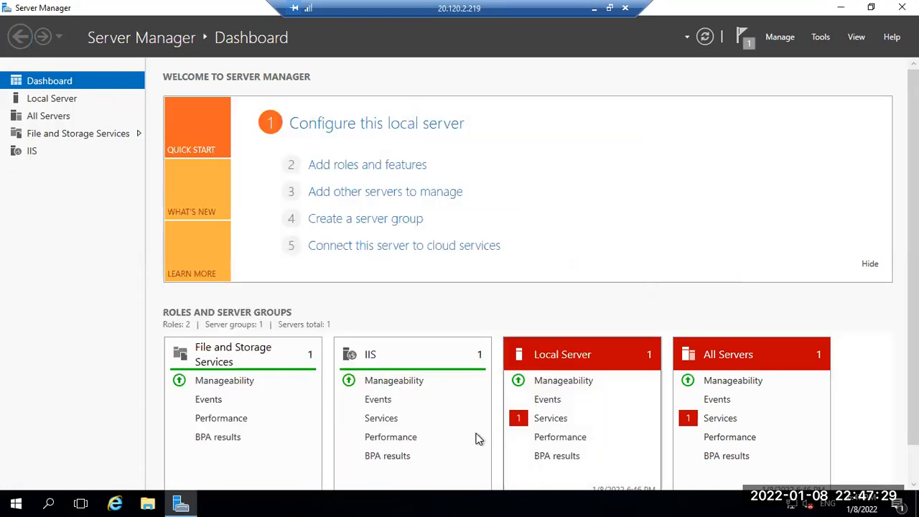
pyautogui.click(841, 8)
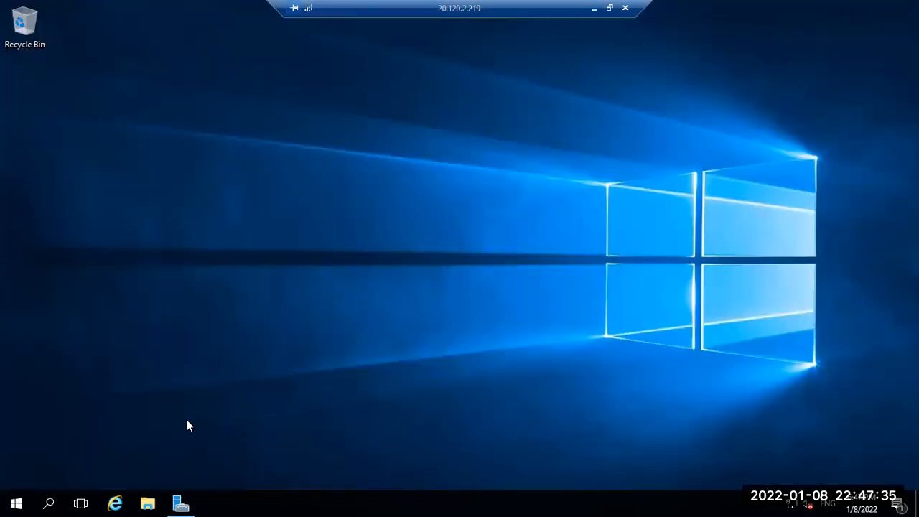
# - Reopen Server Manager in vm2's session and check the Web Server (IIS) role in the Add Roles and Features Wizard, then close the wizard
pyautogui.click(594, 12)
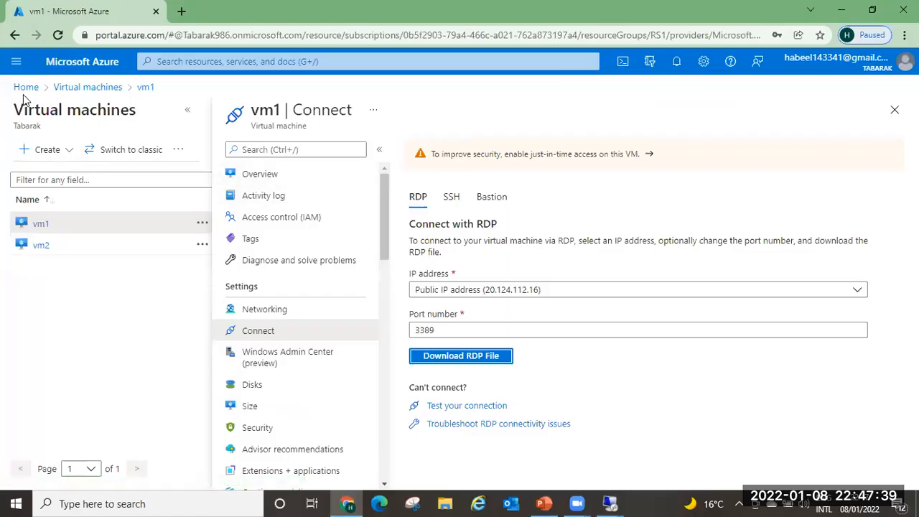
pyautogui.click(610, 503)
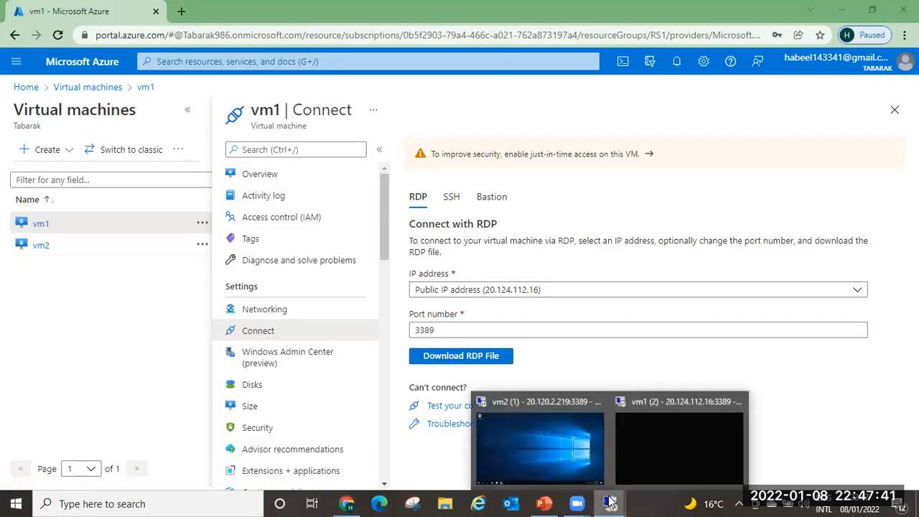
pyautogui.click(543, 463)
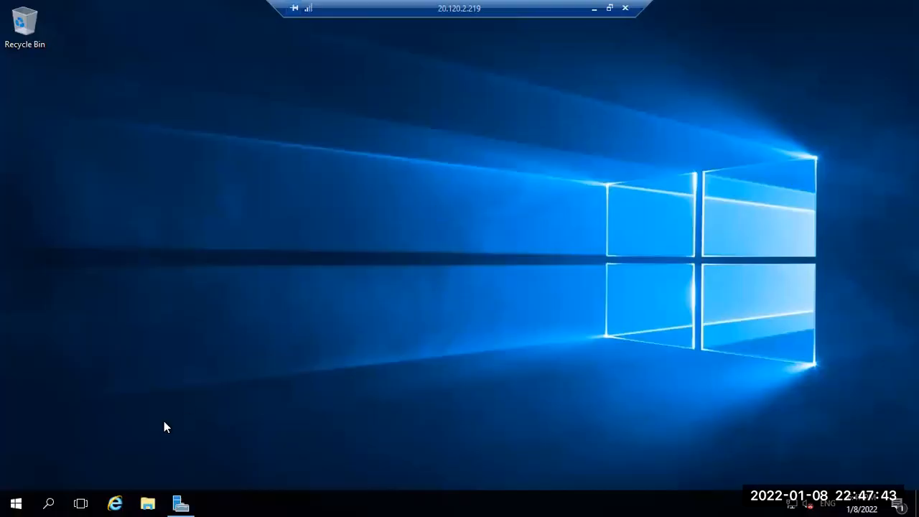
pyautogui.click(181, 502)
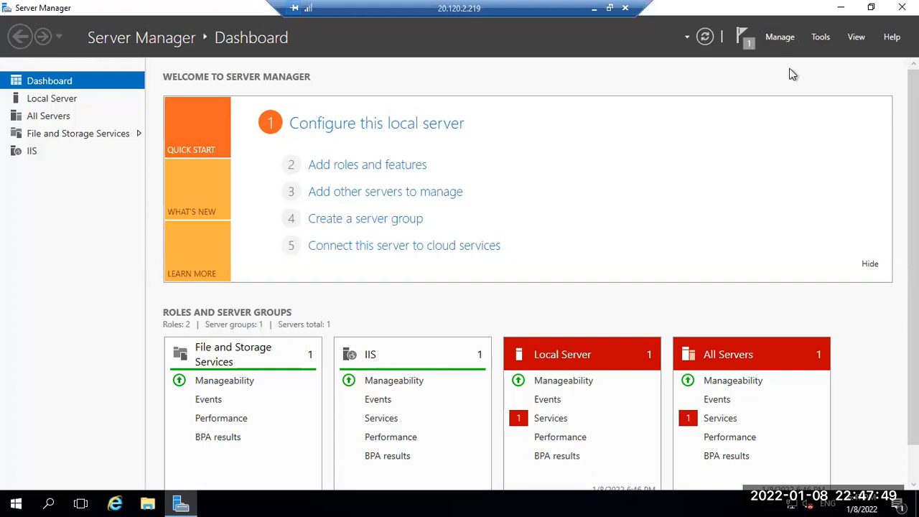
pyautogui.click(780, 38)
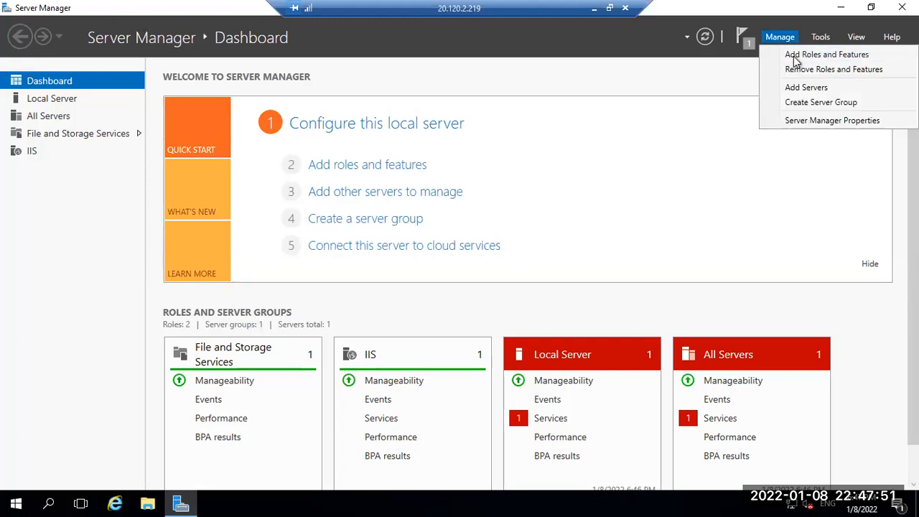
pyautogui.click(795, 58)
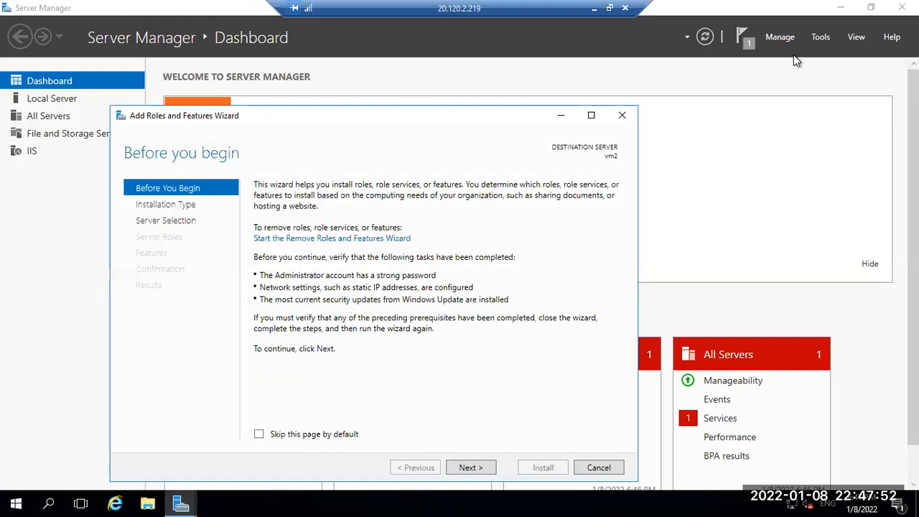
pyautogui.click(483, 471)
pyautogui.click(483, 470)
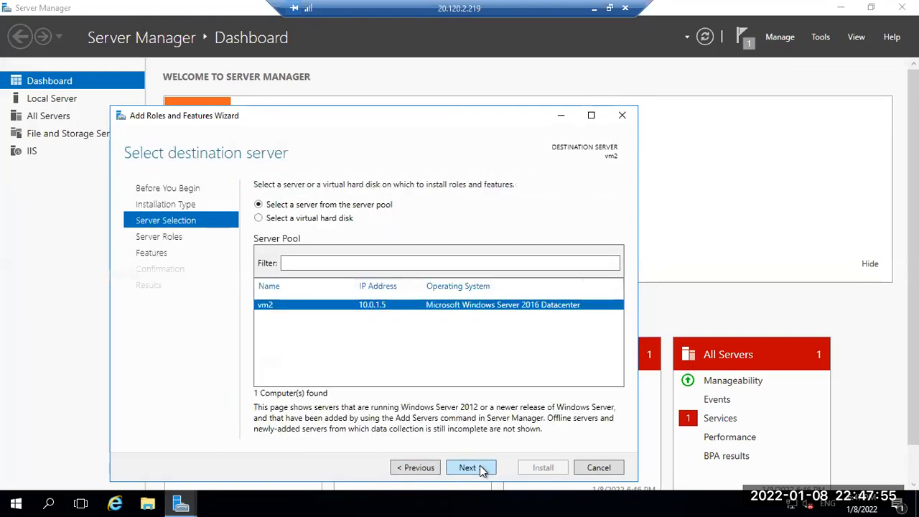
pyautogui.click(482, 470)
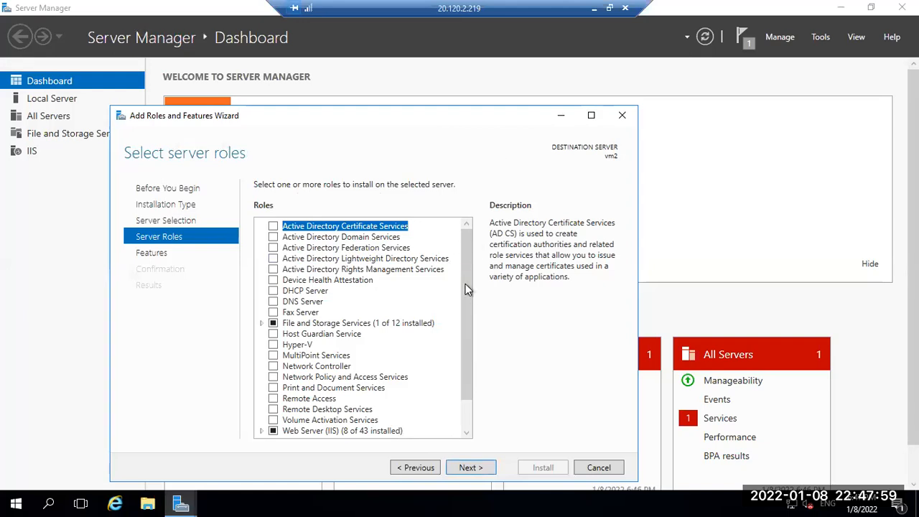
pyautogui.moveTo(466, 284); pyautogui.dragTo(468, 263)
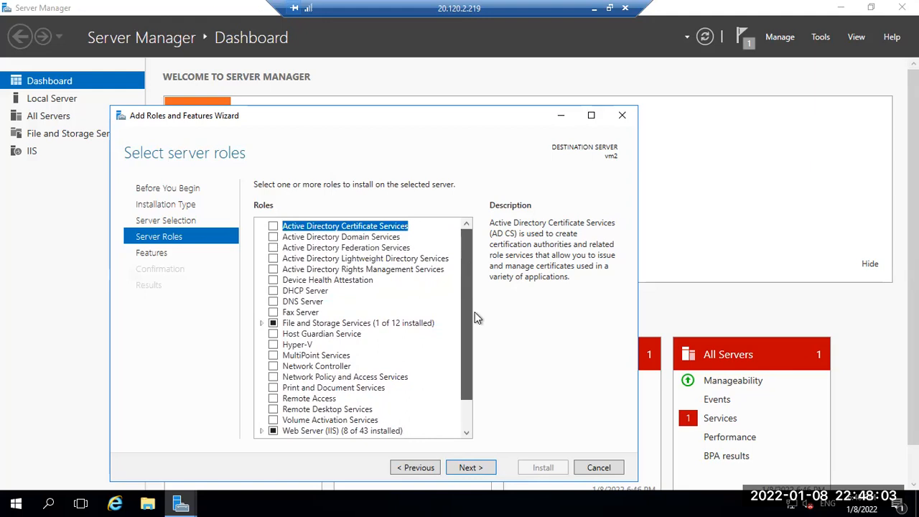
pyautogui.scroll(-1, 475, 312)
pyautogui.click(740, 226)
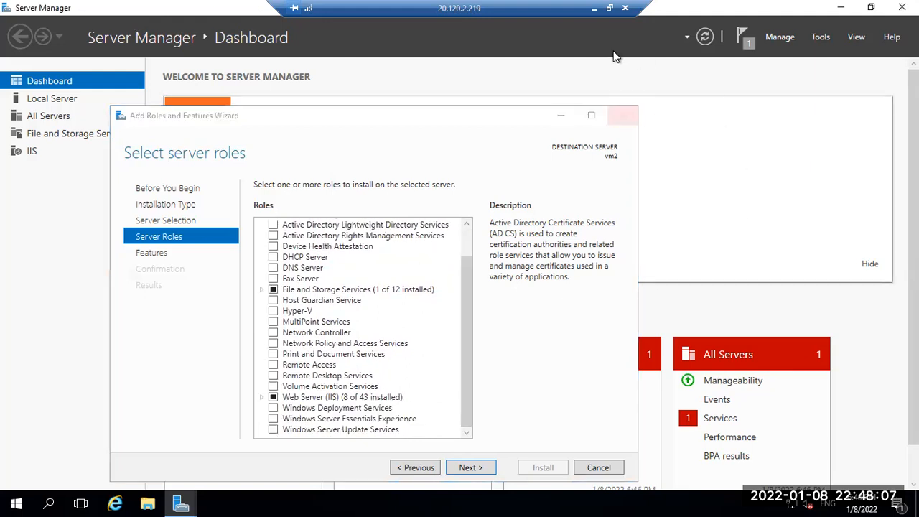
pyautogui.click(623, 118)
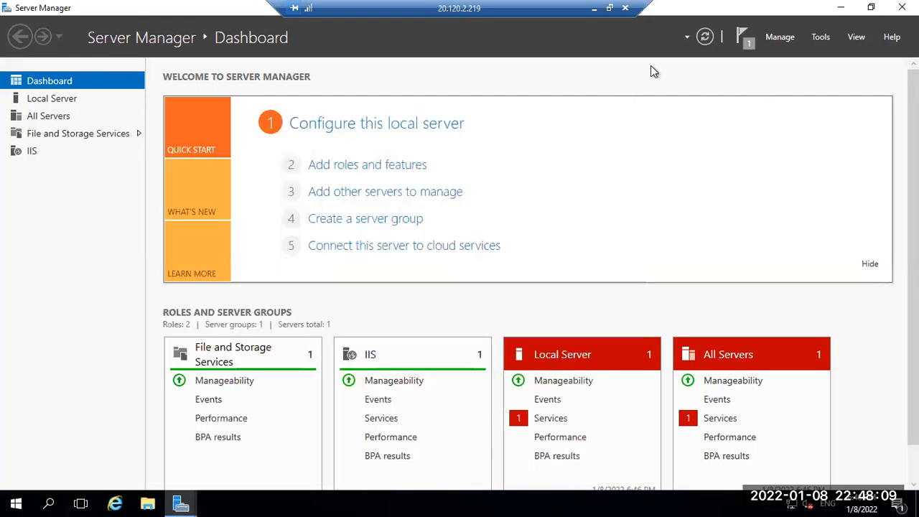
# - Switch to vm1's remote session and start adding roles with a role-based installation on server vm1
pyautogui.click(594, 8)
pyautogui.moveTo(611, 503)
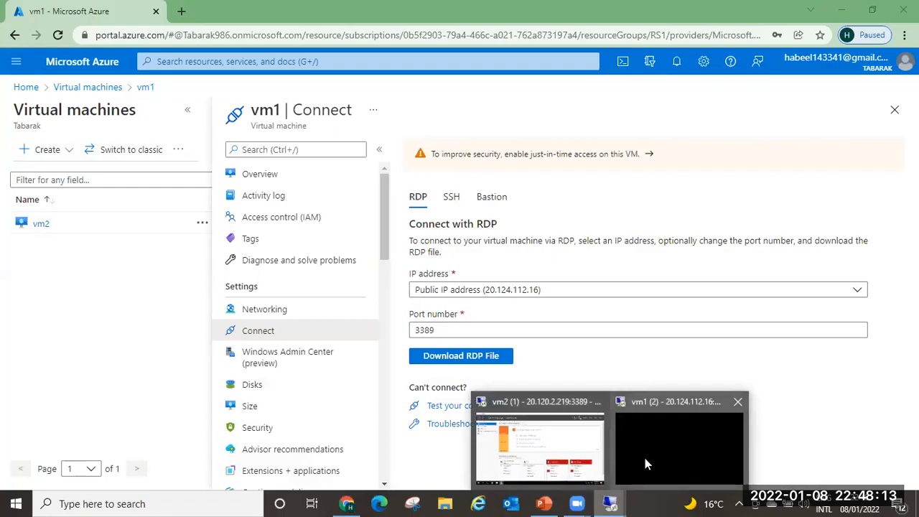
pyautogui.click(644, 458)
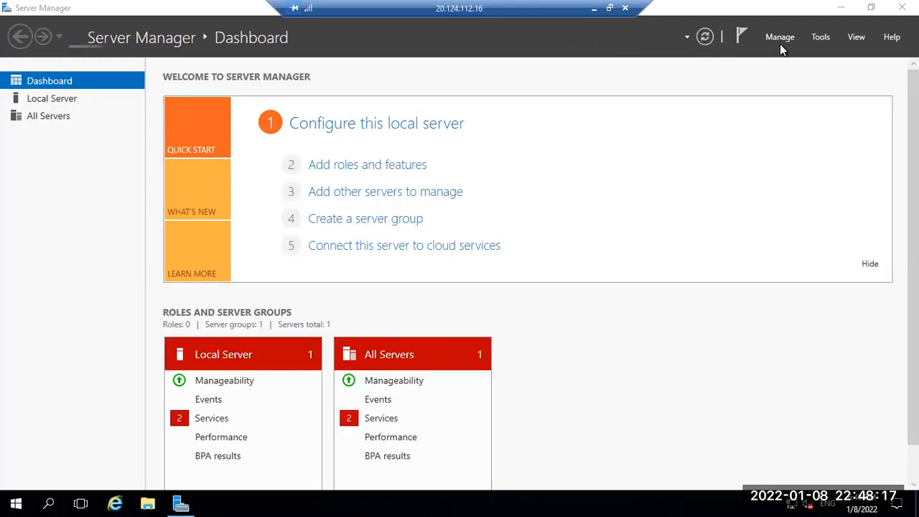
pyautogui.click(780, 37)
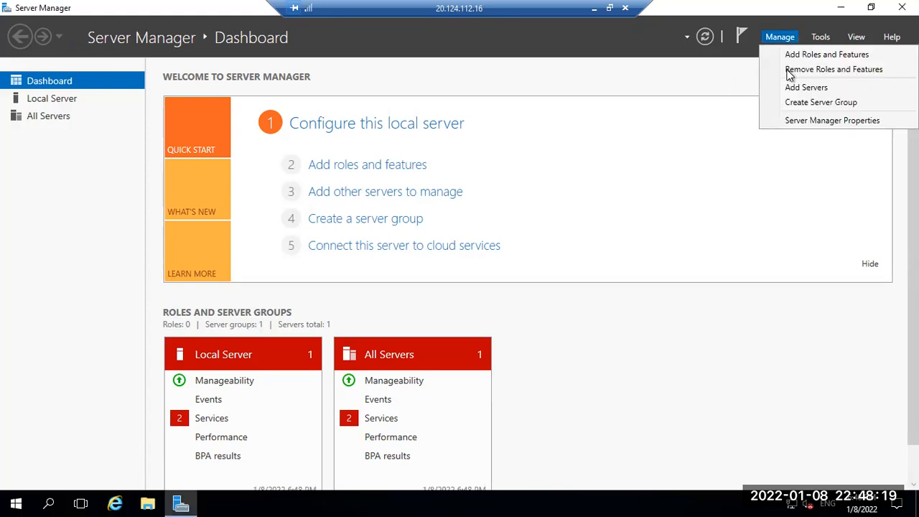
pyautogui.click(820, 57)
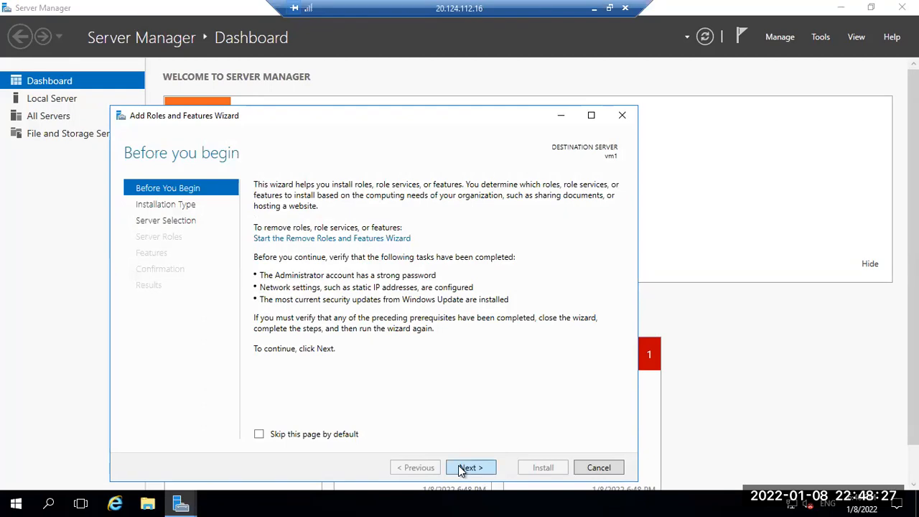
pyautogui.click(462, 469)
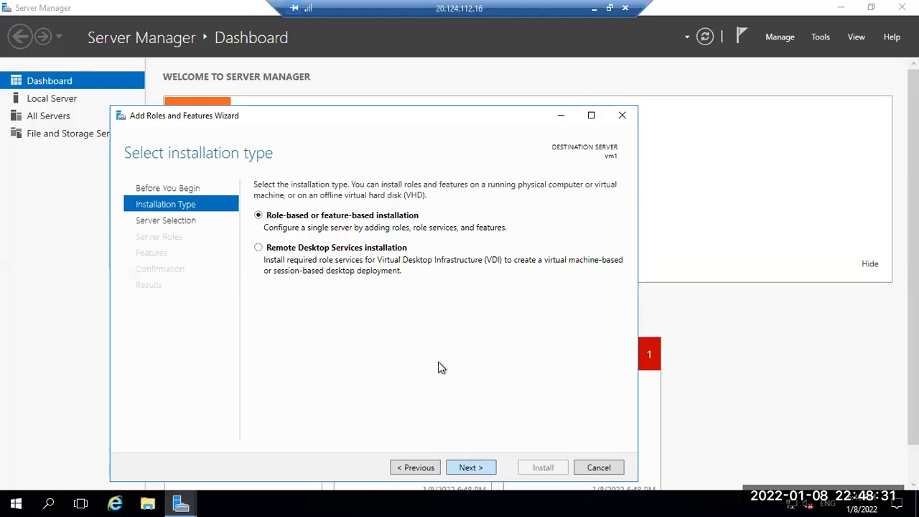
pyautogui.click(471, 466)
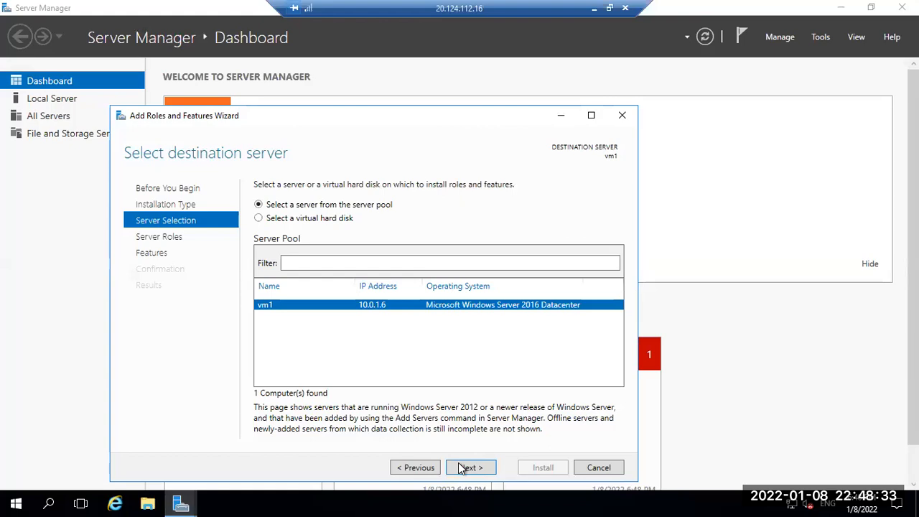
pyautogui.click(462, 467)
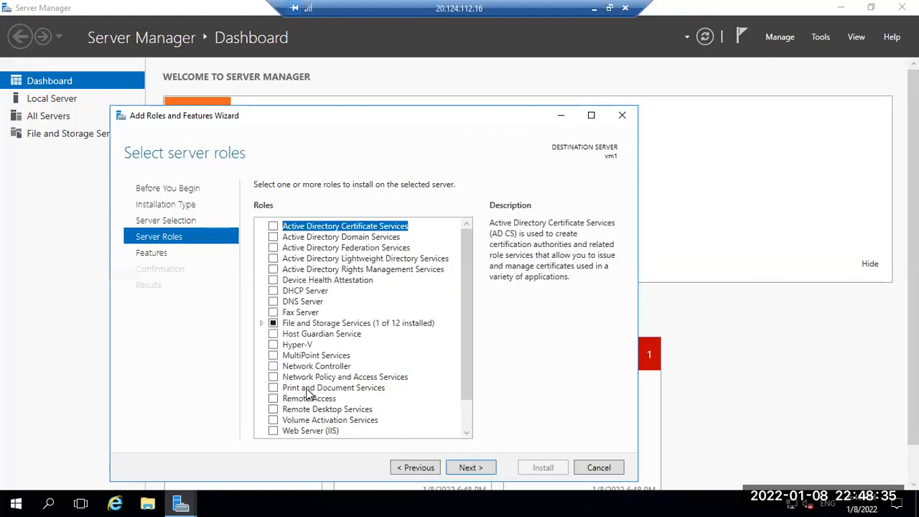
# - Select the Web Server (IIS) role with its management tools, keep the default features and role services, and start the installation on vm1
pyautogui.click(273, 430)
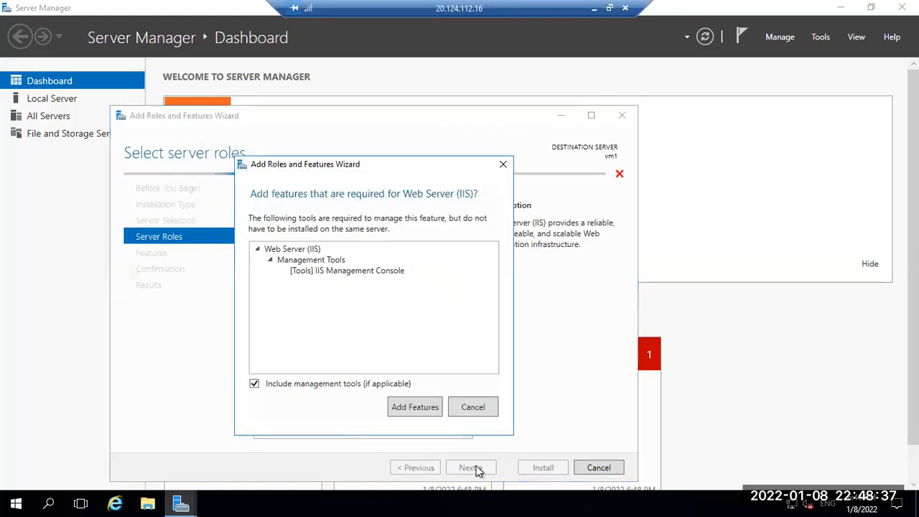
pyautogui.click(414, 407)
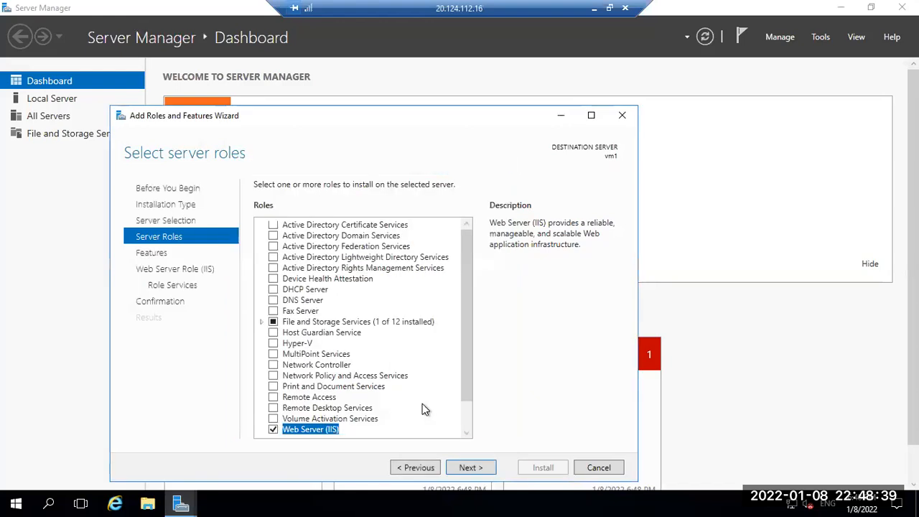
pyautogui.click(470, 467)
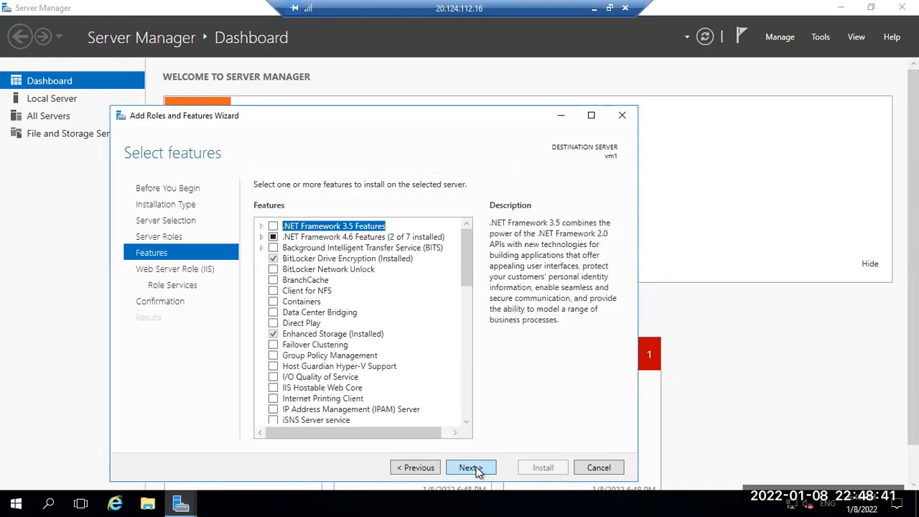
pyautogui.click(470, 468)
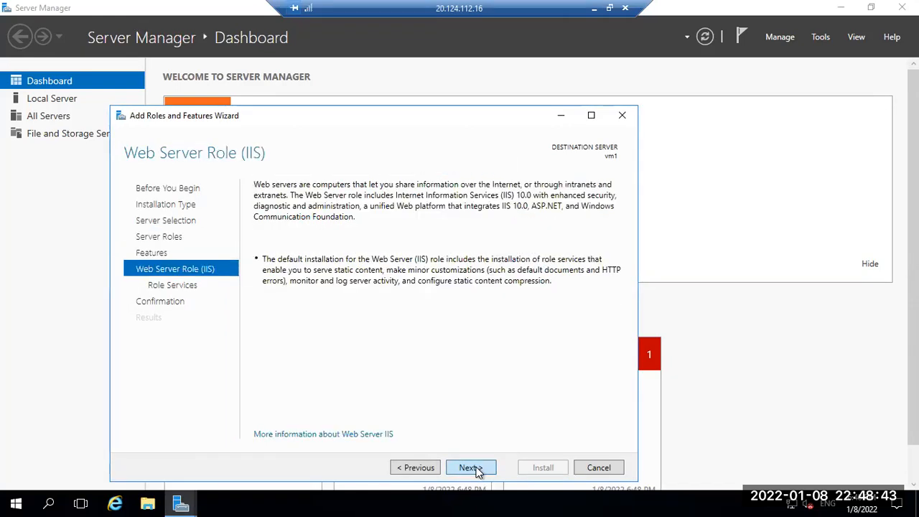
pyautogui.click(470, 468)
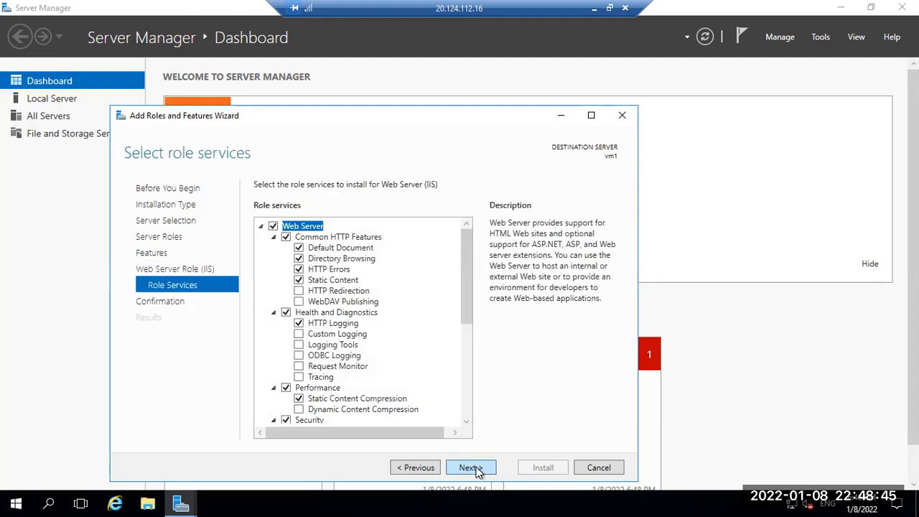
pyautogui.click(476, 467)
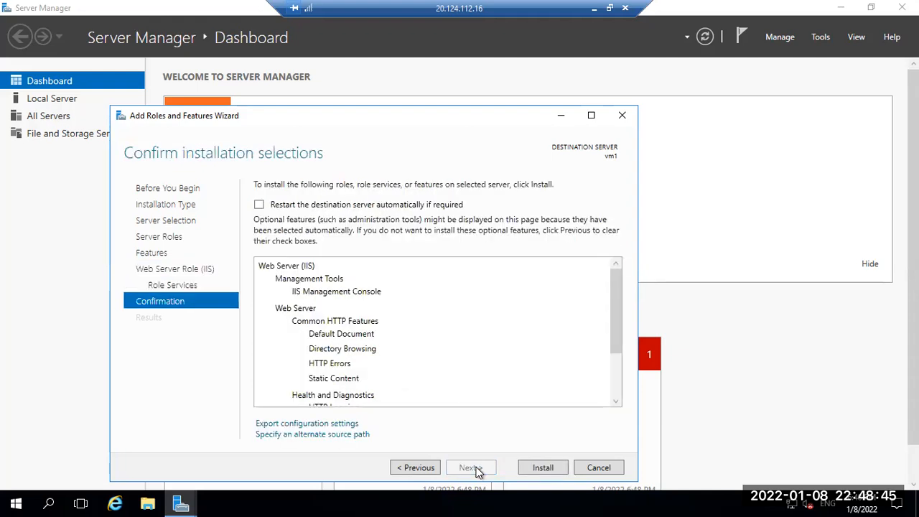
pyautogui.click(542, 467)
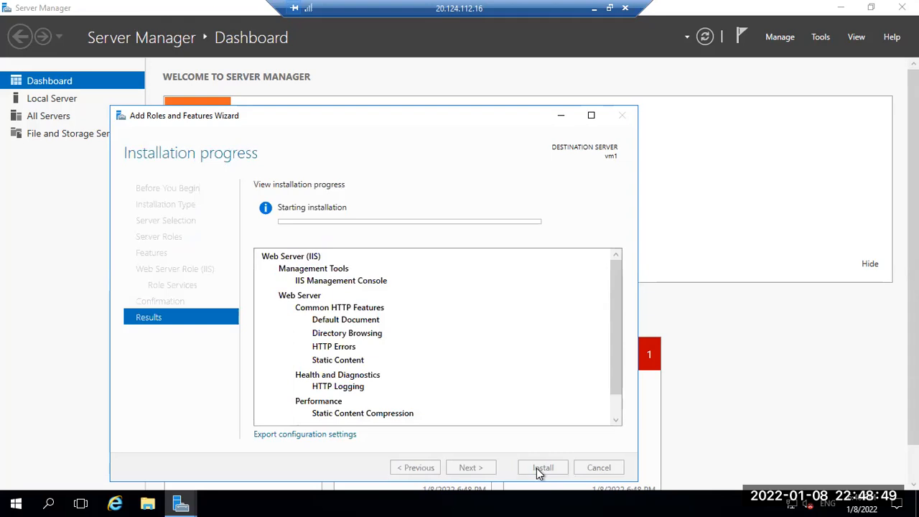
# - Search vm1 for the firewall, open Windows Firewall with Advanced Security and display its inbound rules
pyautogui.click(53, 499)
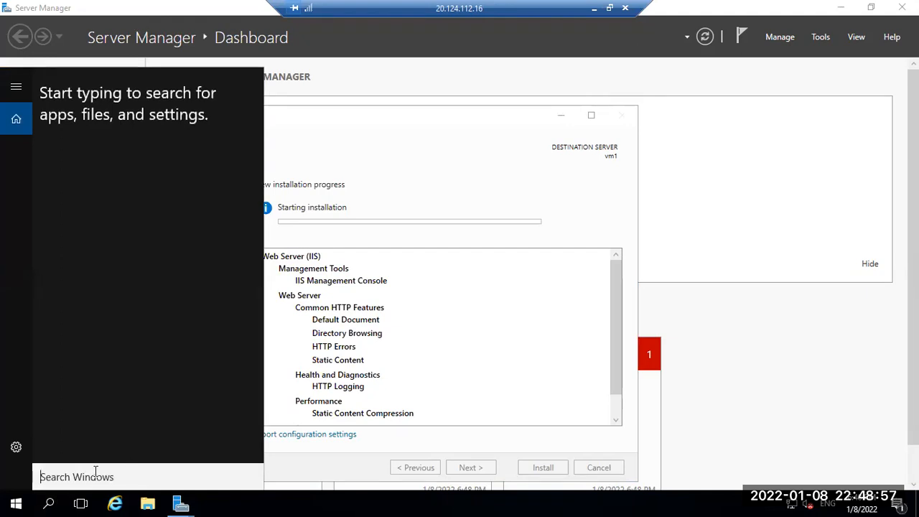
pyautogui.write('f')
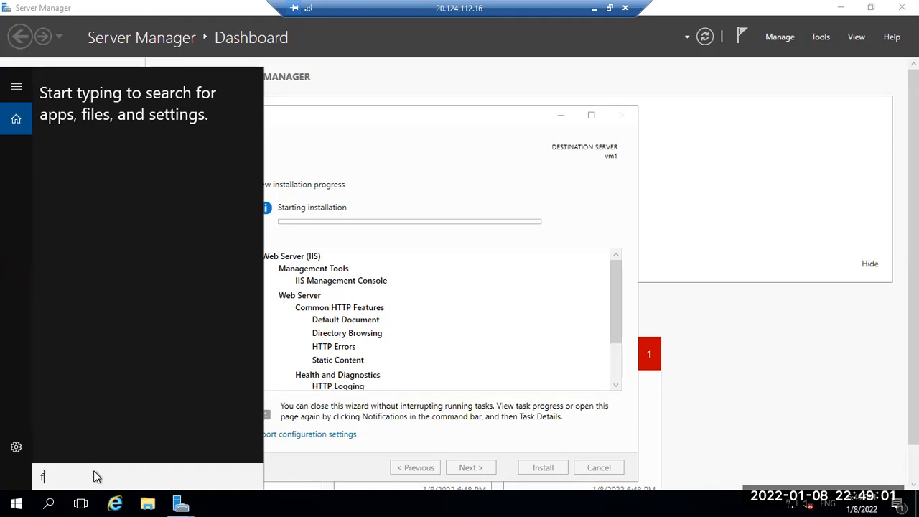
pyautogui.write('i')
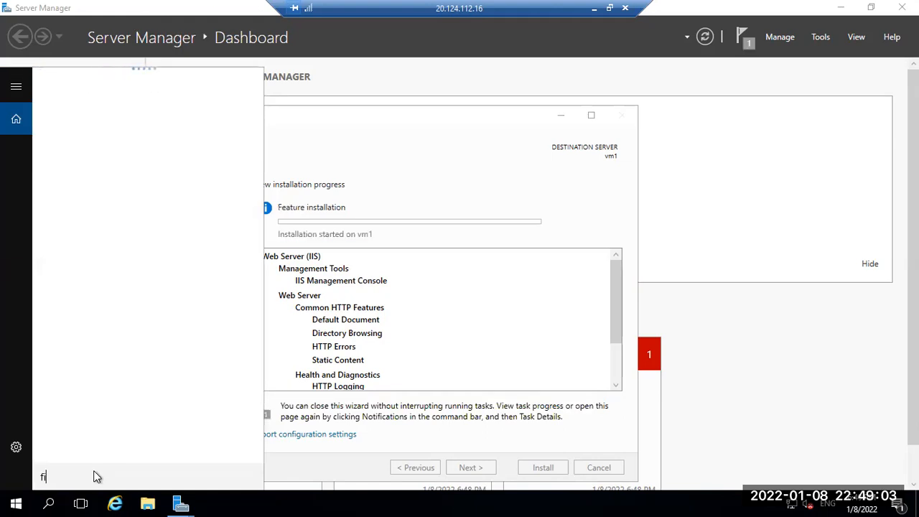
pyautogui.write('rew')
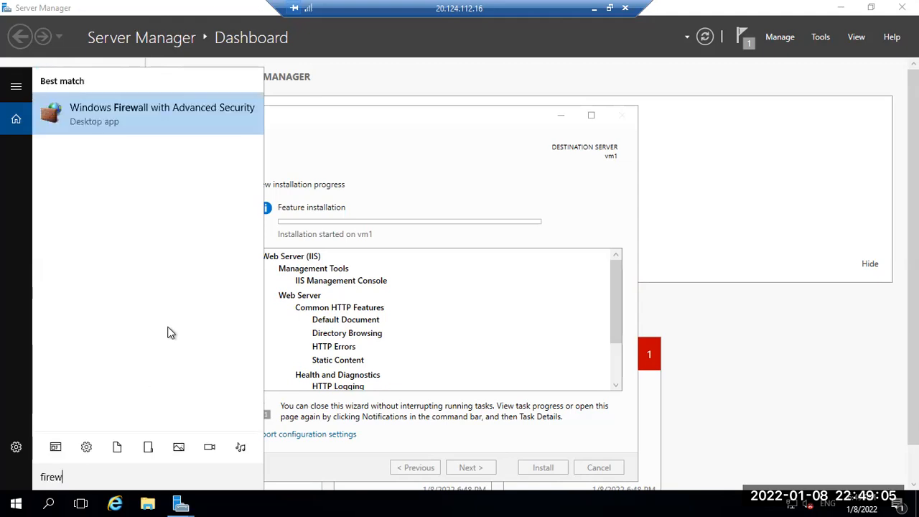
pyautogui.click(156, 115)
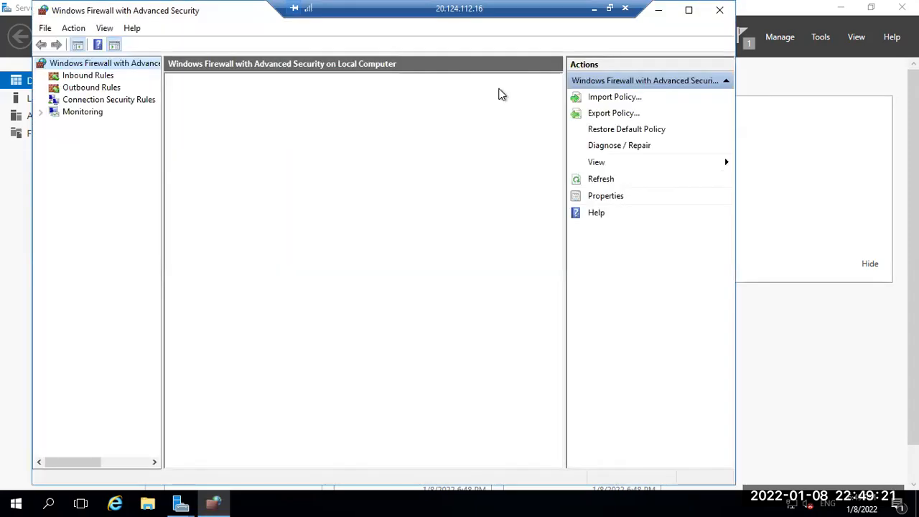
pyautogui.click(99, 76)
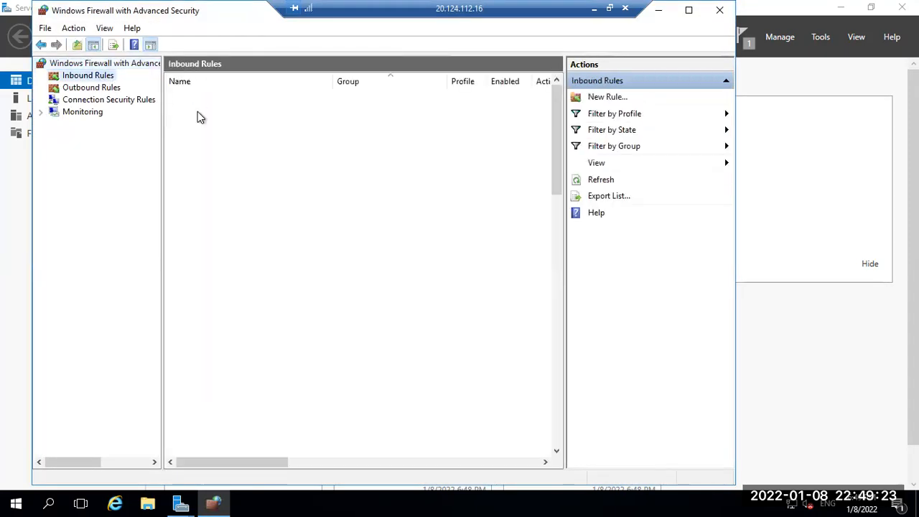
# - Create an inbound port rule named 80 that allows TCP port 80 with the default profiles, then close the firewall window
pyautogui.click(603, 97)
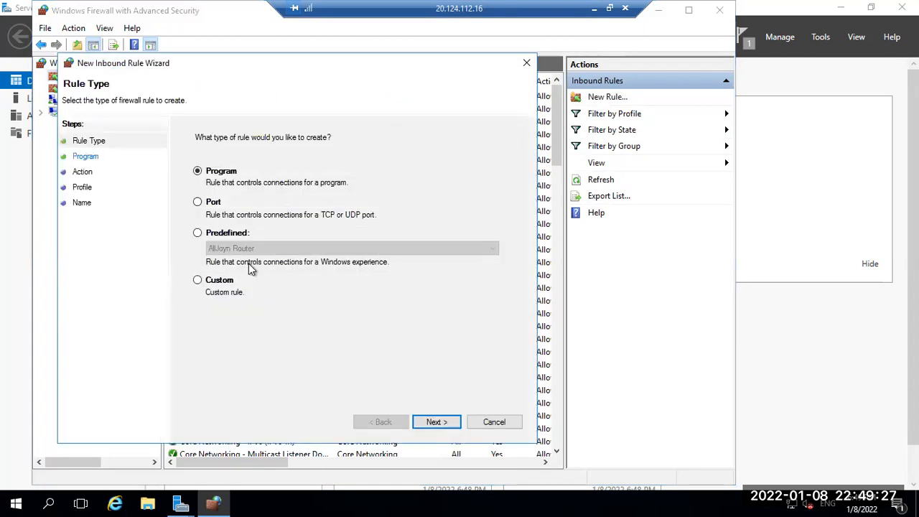
pyautogui.press('Down')
pyautogui.click(437, 421)
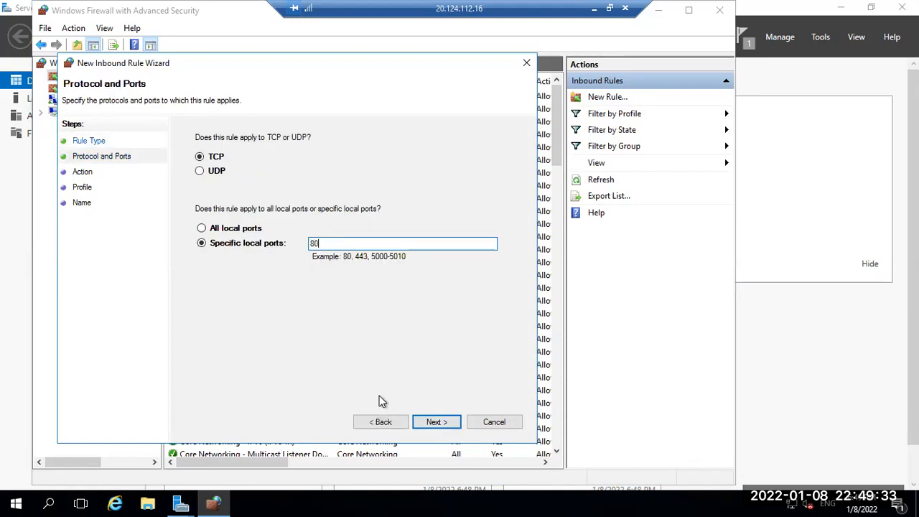
pyautogui.click(436, 422)
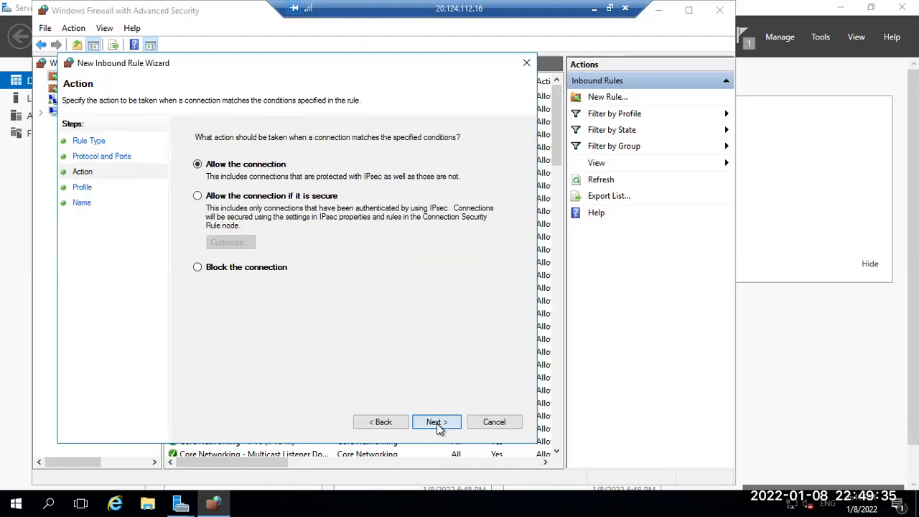
pyautogui.click(436, 422)
pyautogui.click(436, 422)
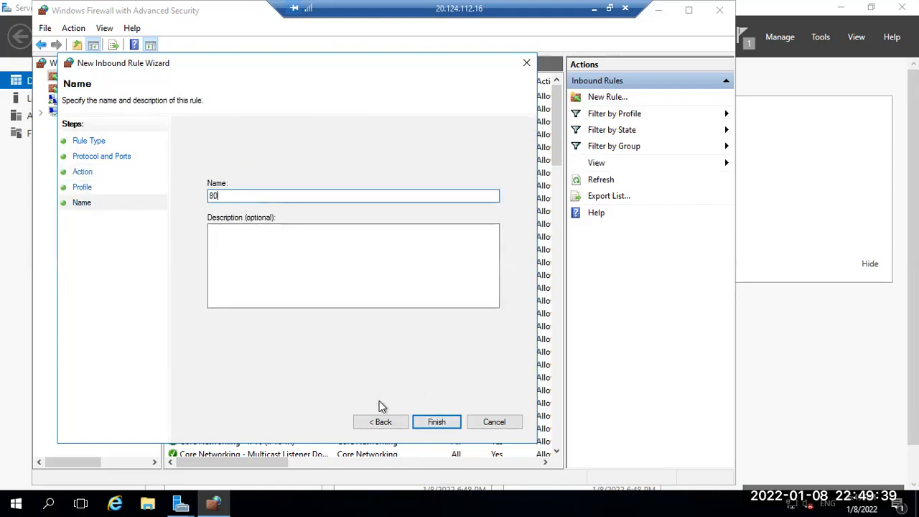
pyautogui.click(431, 422)
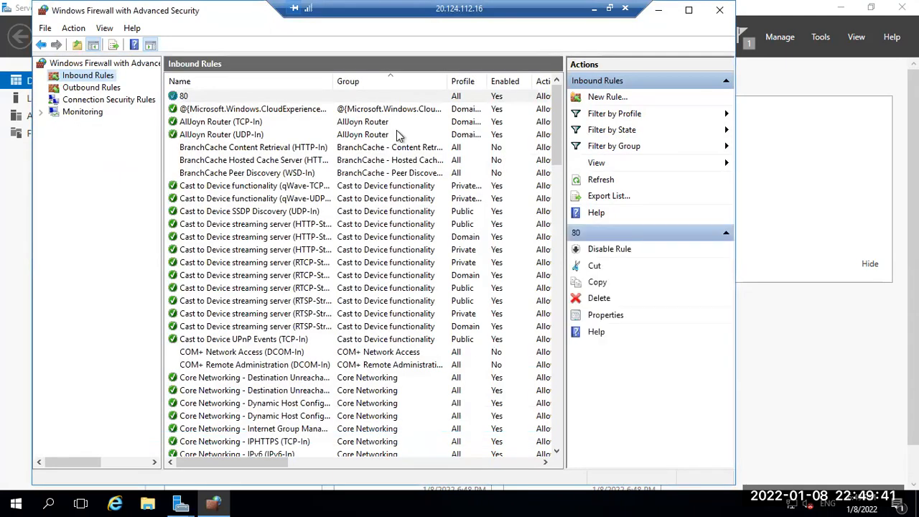
pyautogui.click(721, 12)
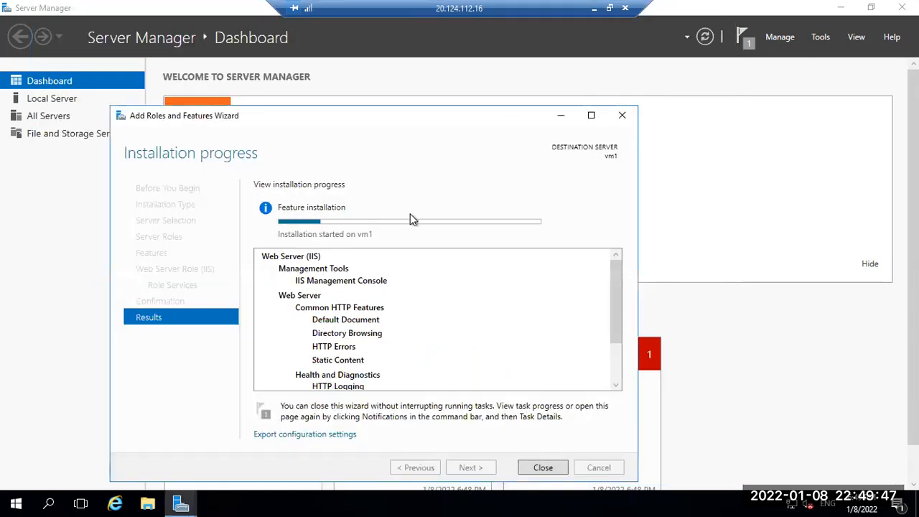
# - Switch from vm1's remote session to the Azure portal, reload the Virtual machines list from Home and select vm2
pyautogui.click(593, 13)
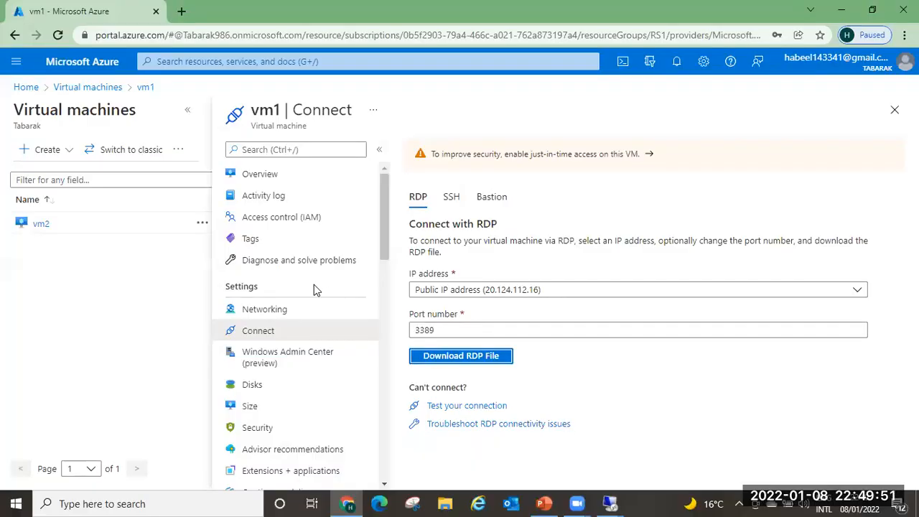
pyautogui.click(73, 89)
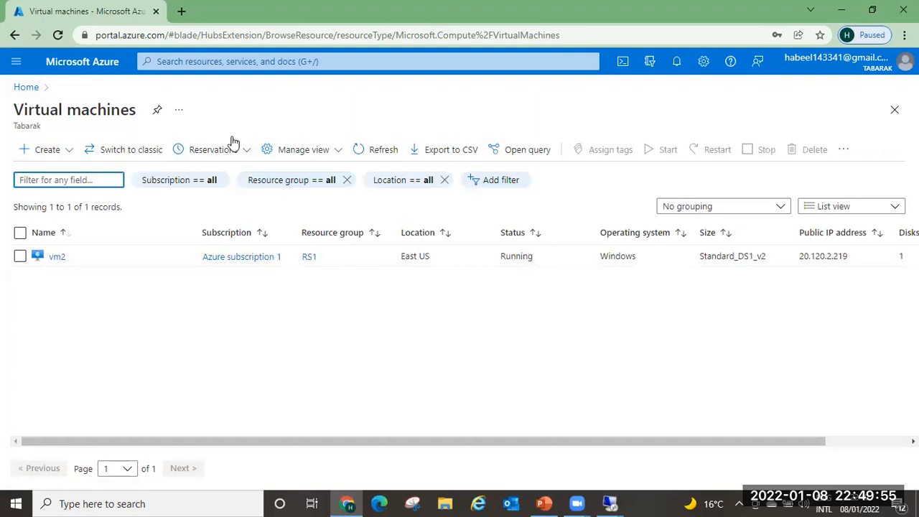
pyautogui.click(25, 88)
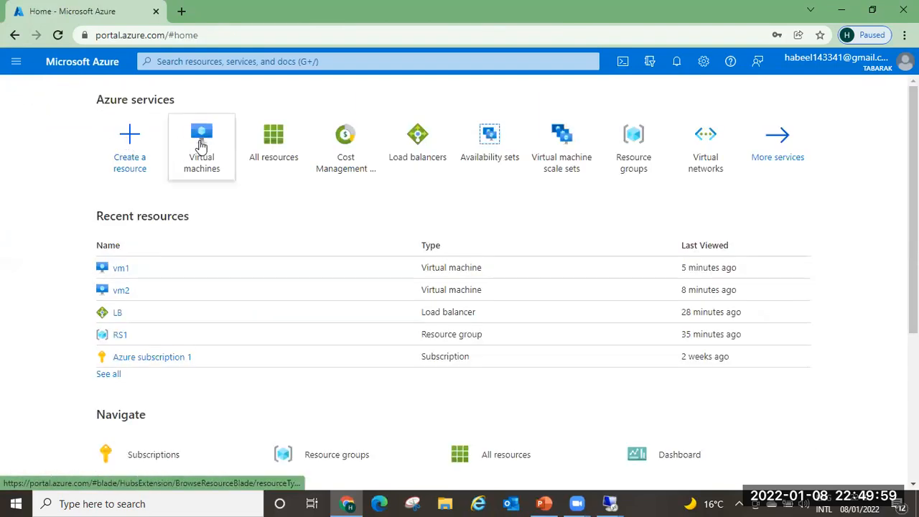
pyautogui.click(201, 142)
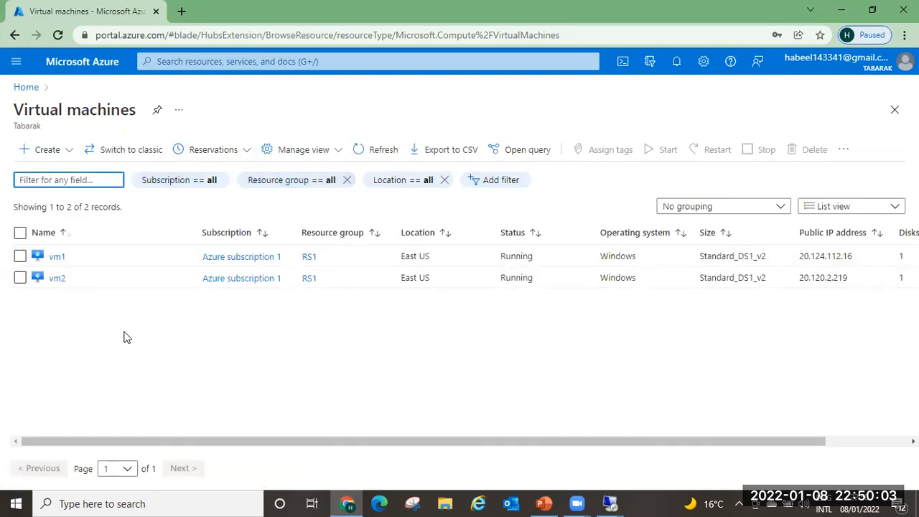
pyautogui.doubleClick(48, 278)
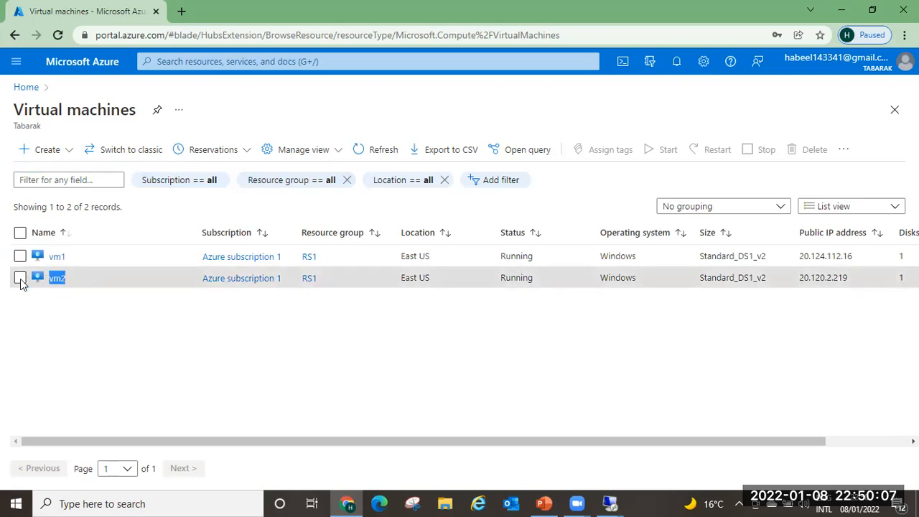
pyautogui.click(20, 278)
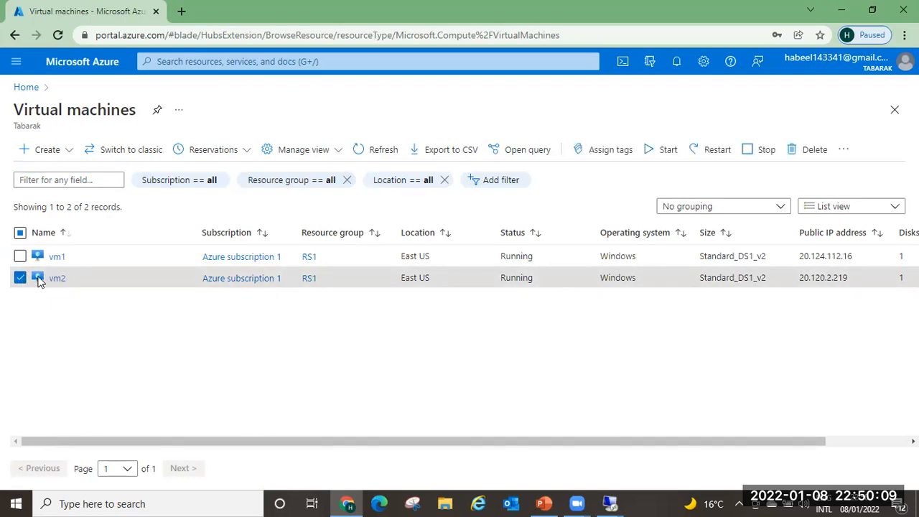
pyautogui.doubleClick(39, 280)
pyautogui.click(59, 326)
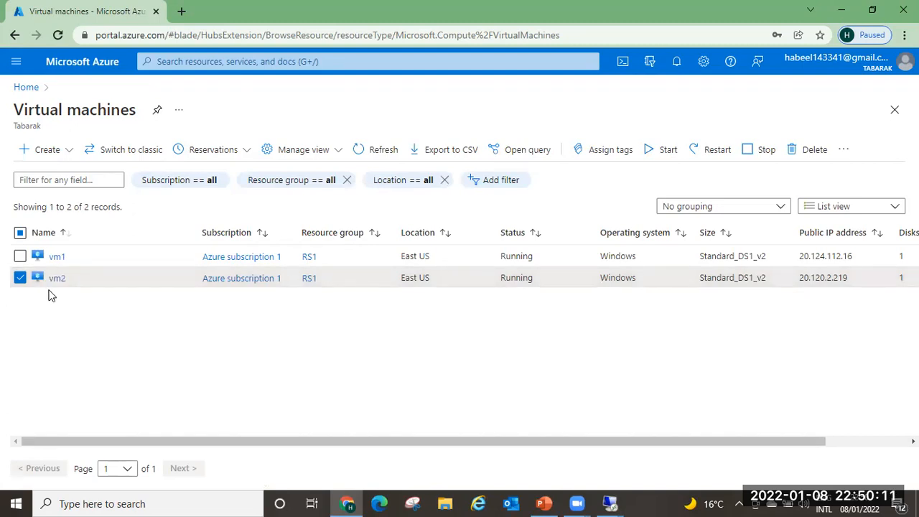
pyautogui.doubleClick(49, 280)
pyautogui.click(98, 326)
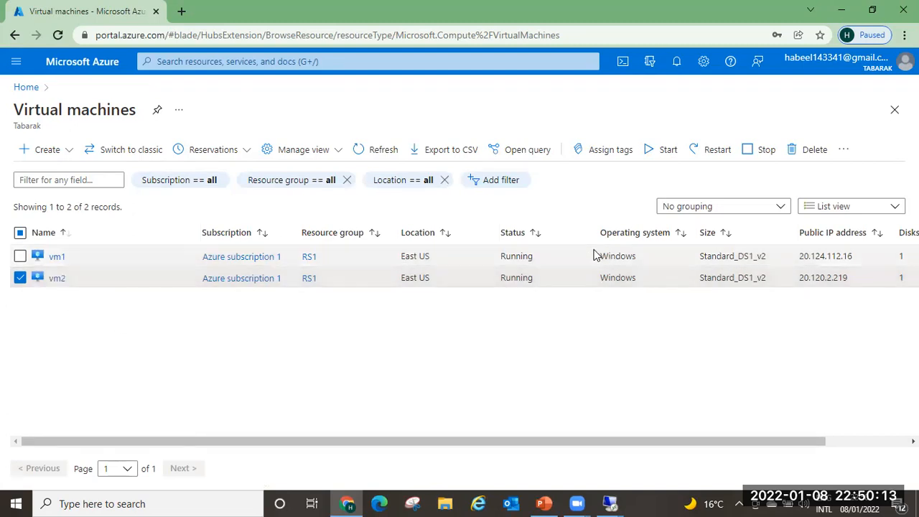
# - Copy vm2's public IP address and open 20.120.2.219 in a new browser tab to check its IIS page
pyautogui.moveTo(853, 277); pyautogui.dragTo(801, 280)
pyautogui.hotkey('ctrl', 'c')
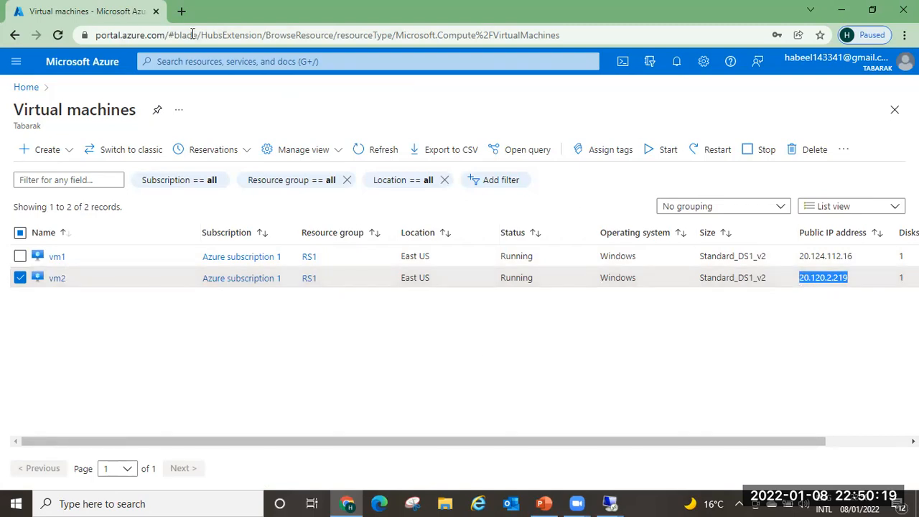
pyautogui.click(181, 11)
pyautogui.hotkey('ctrl', 'v')
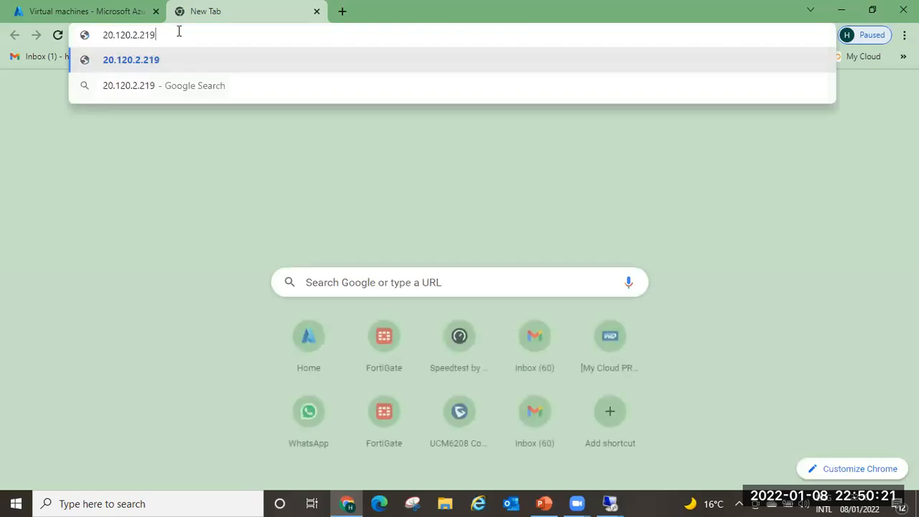
pyautogui.press('Return')
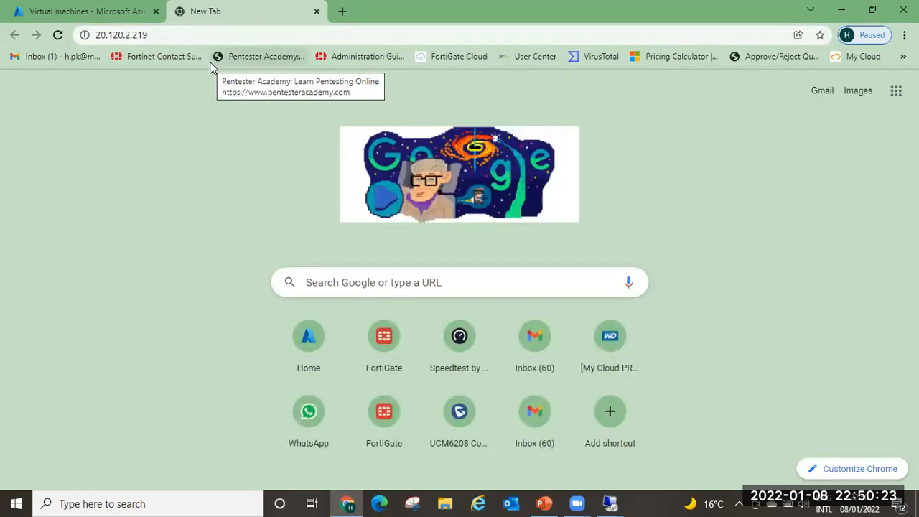
pyautogui.click(186, 37)
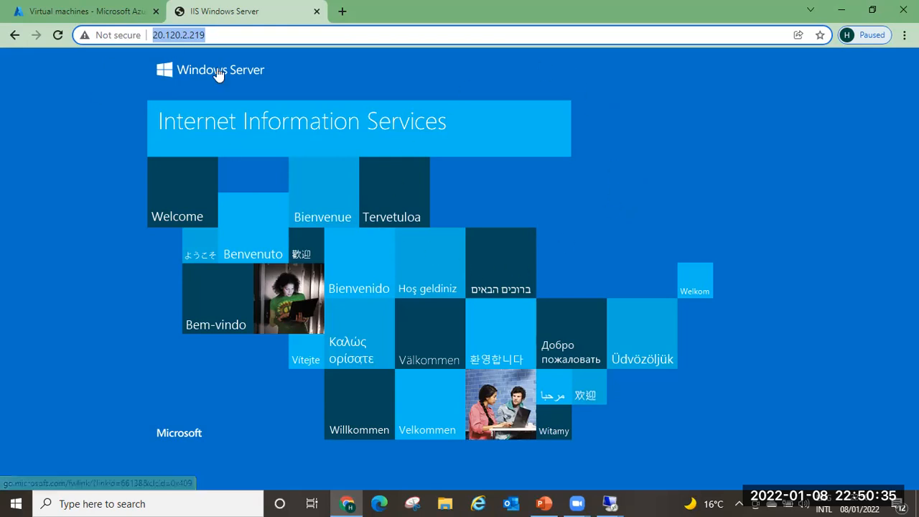
pyautogui.click(826, 287)
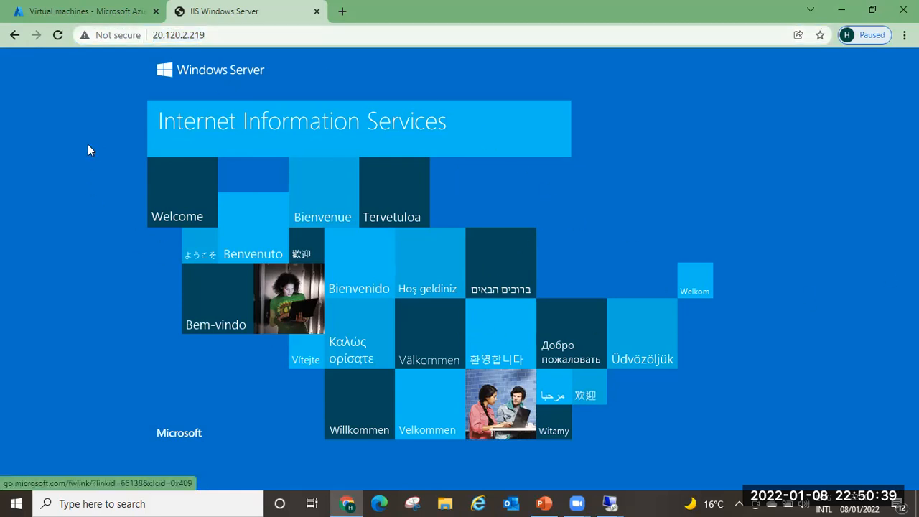
# - Return to vm1's remote session, close the Add Roles and Features Wizard, and minimize Server Manager and the session
pyautogui.click(78, 12)
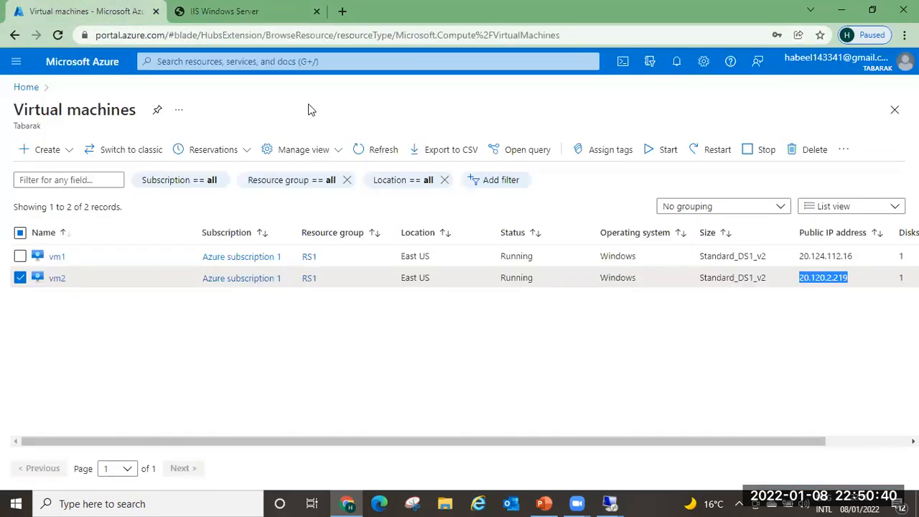
pyautogui.click(430, 378)
pyautogui.click(610, 504)
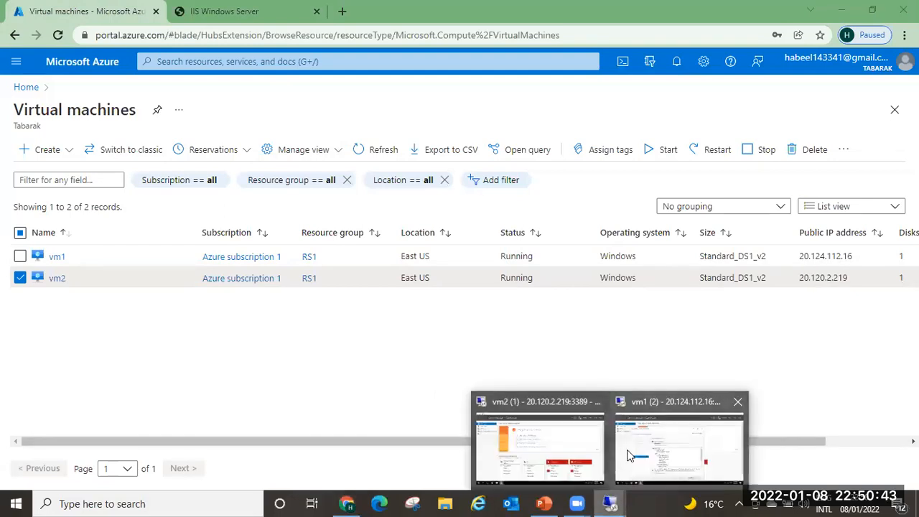
pyautogui.click(678, 442)
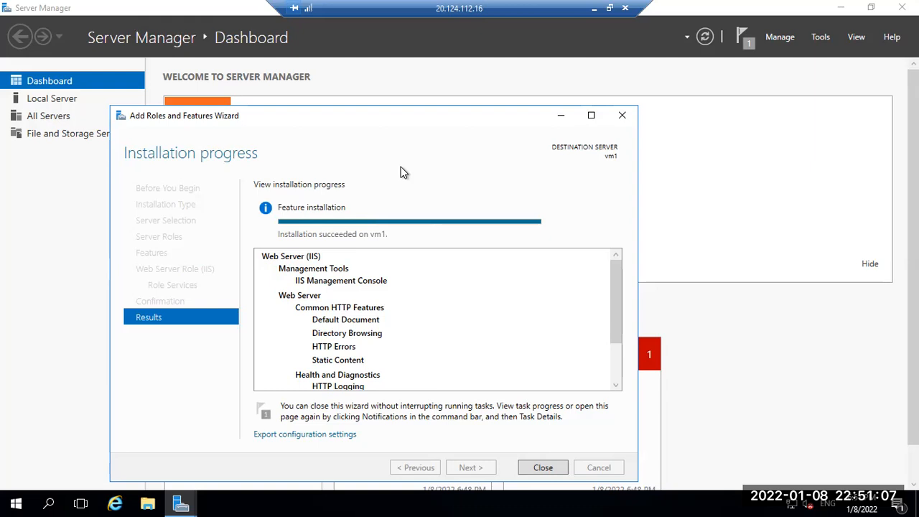
pyautogui.click(543, 468)
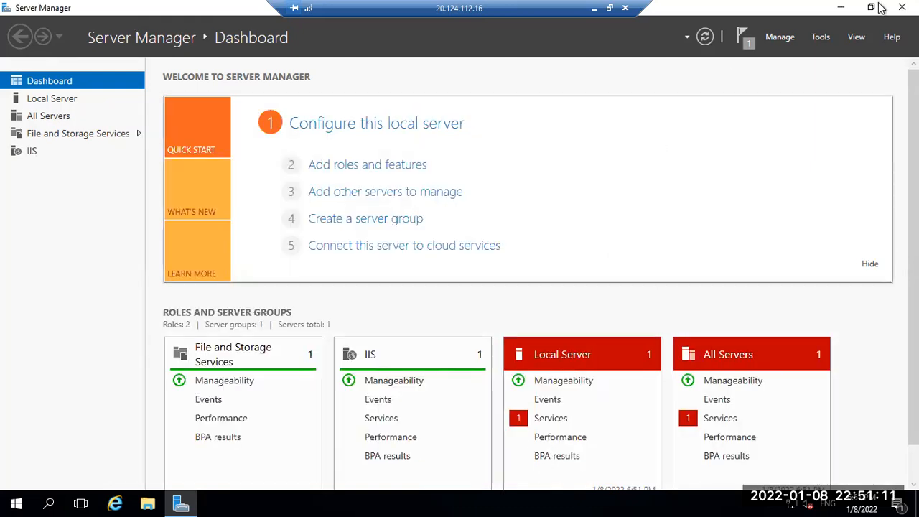
pyautogui.click(841, 8)
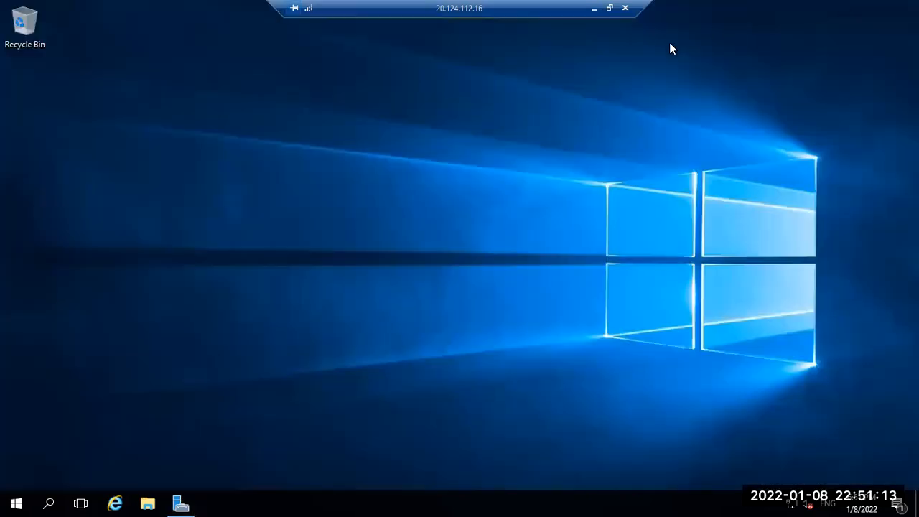
pyautogui.click(594, 9)
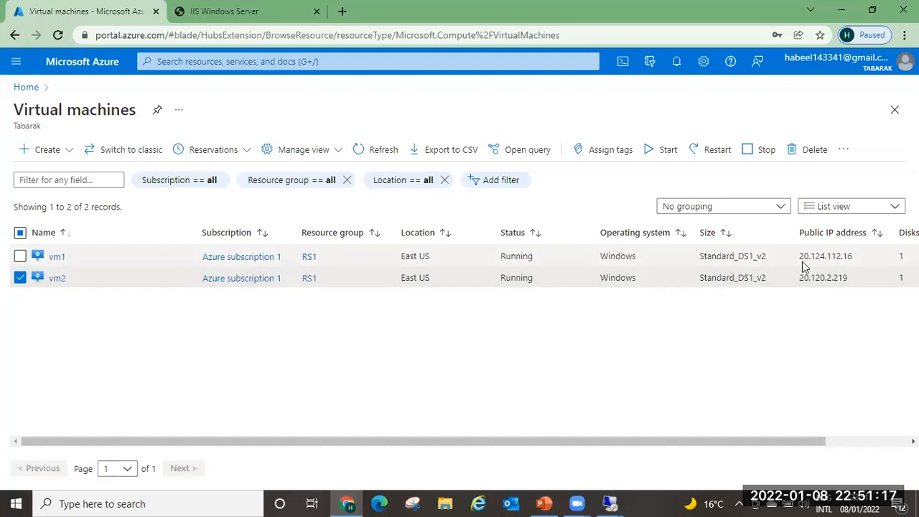
# - Copy vm1's public IP address and open 20.124.112.16 in a new browser tab to check its IIS page
pyautogui.moveTo(799, 260); pyautogui.dragTo(856, 264)
pyautogui.hotkey('ctrl', 'c')
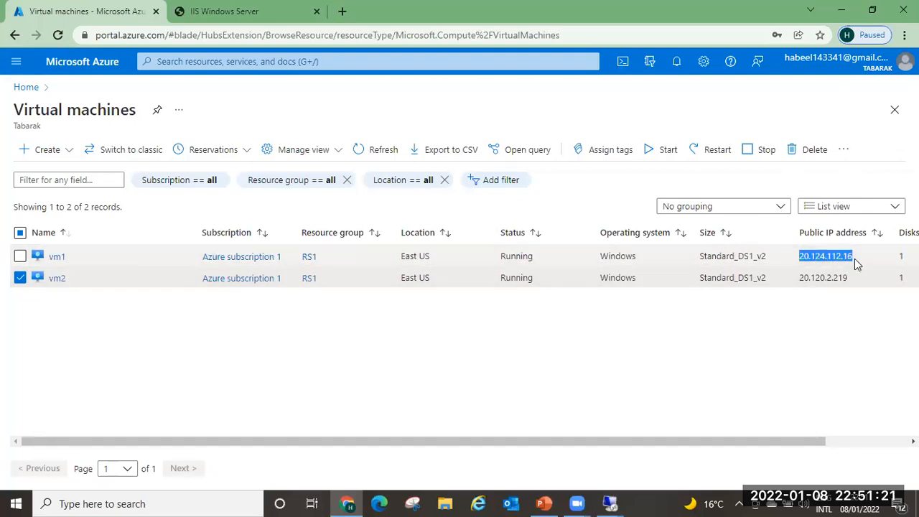
pyautogui.click(266, 12)
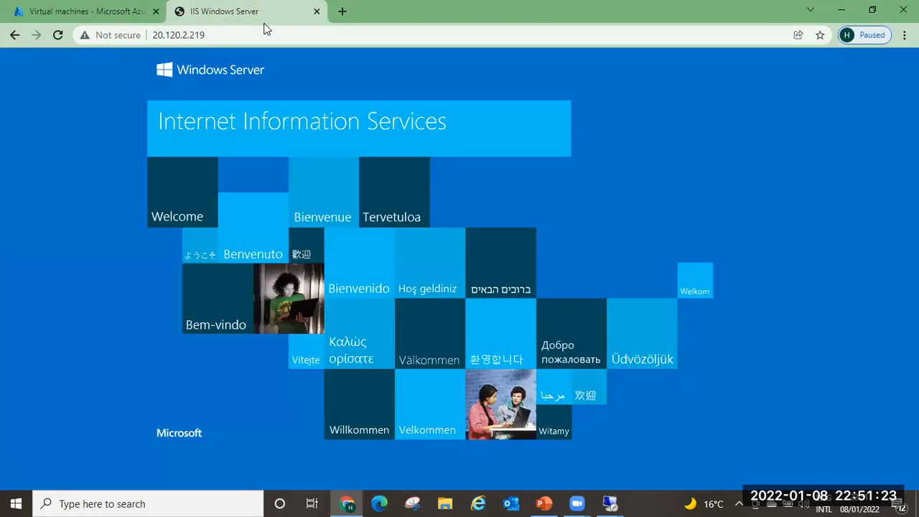
pyautogui.click(342, 70)
pyautogui.hotkey('ctrl', 't')
pyautogui.click(317, 32)
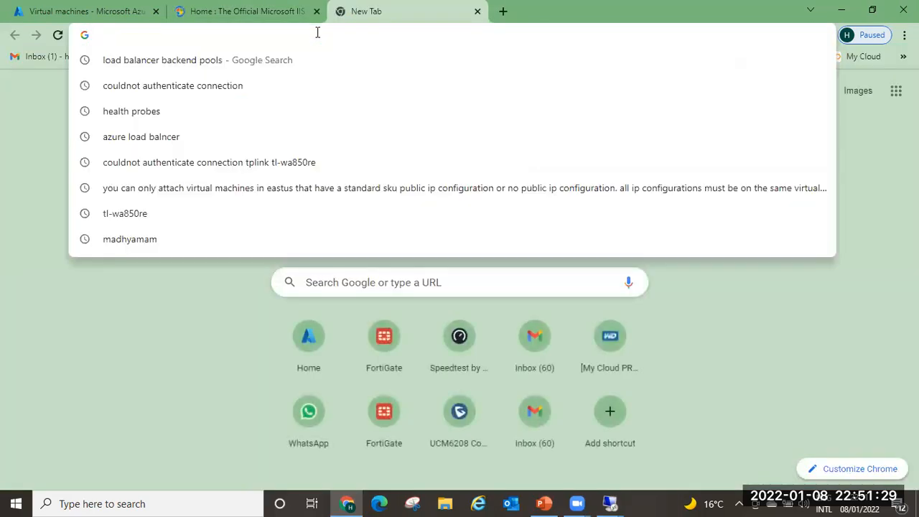
pyautogui.hotkey('ctrl', 'v')
pyautogui.press('Return')
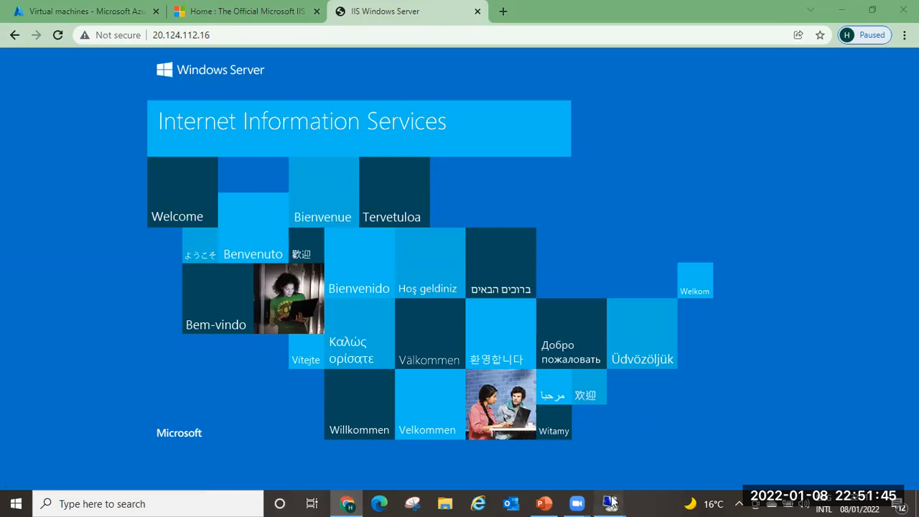
# - Switch to vm1's remote session and open the iisstart PNG image from C:\inetpub\wwwroot in Paint
pyautogui.moveTo(610, 503)
pyautogui.click(652, 443)
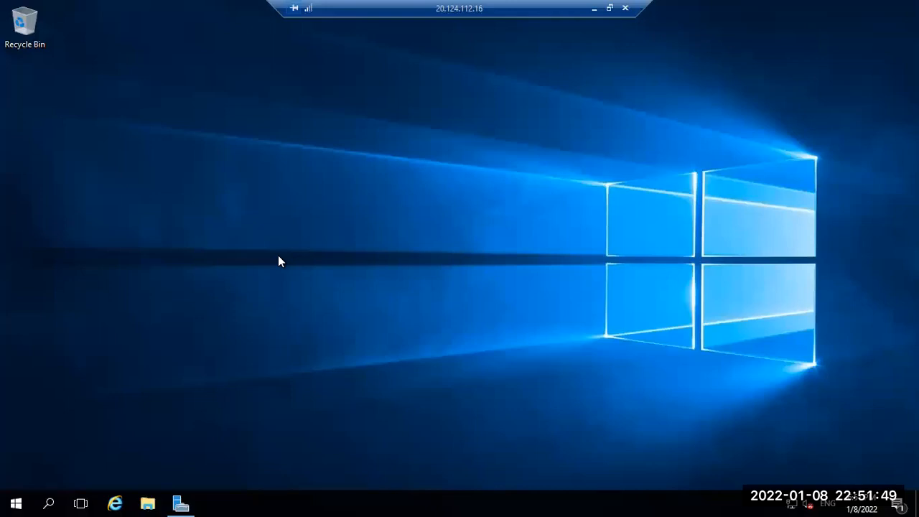
pyautogui.press('super+e')
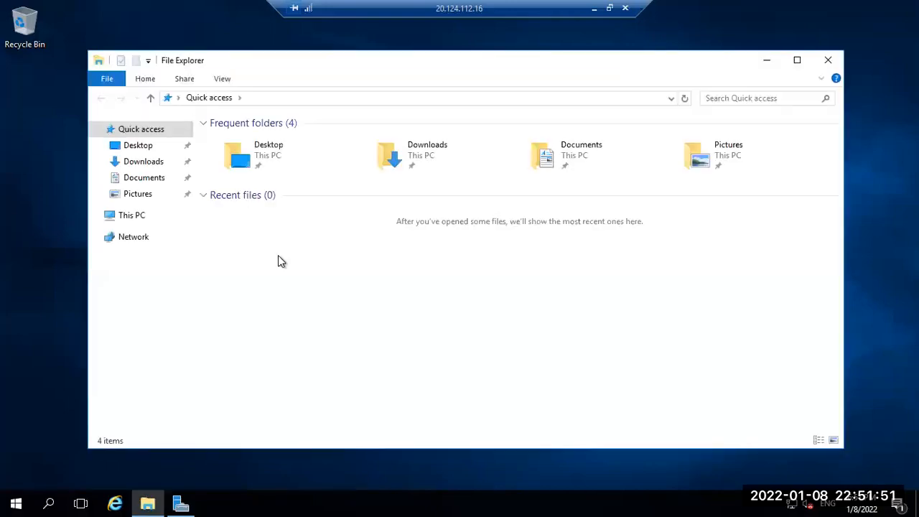
pyautogui.click(136, 216)
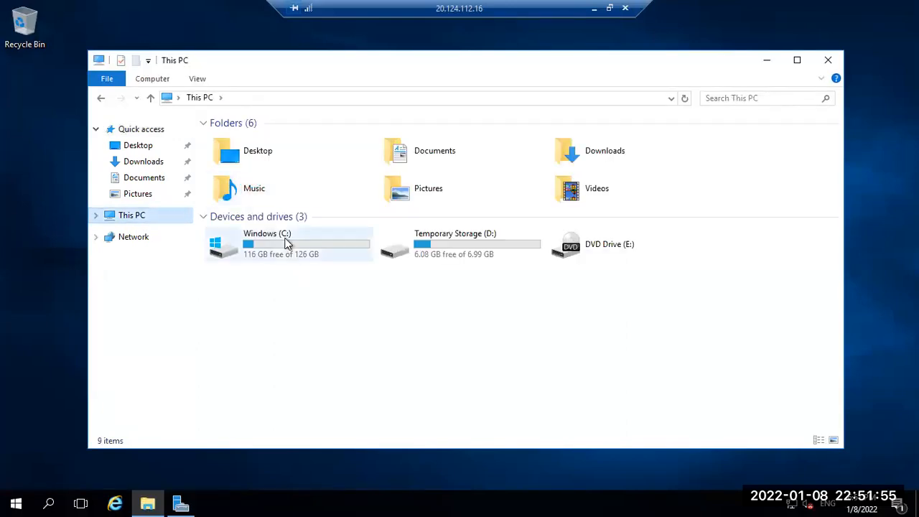
pyautogui.click(285, 244)
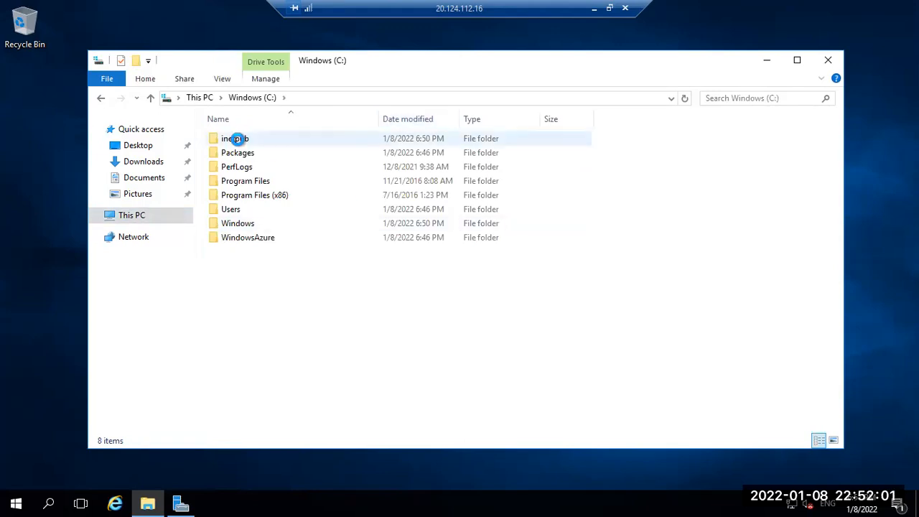
pyautogui.doubleClick(237, 138)
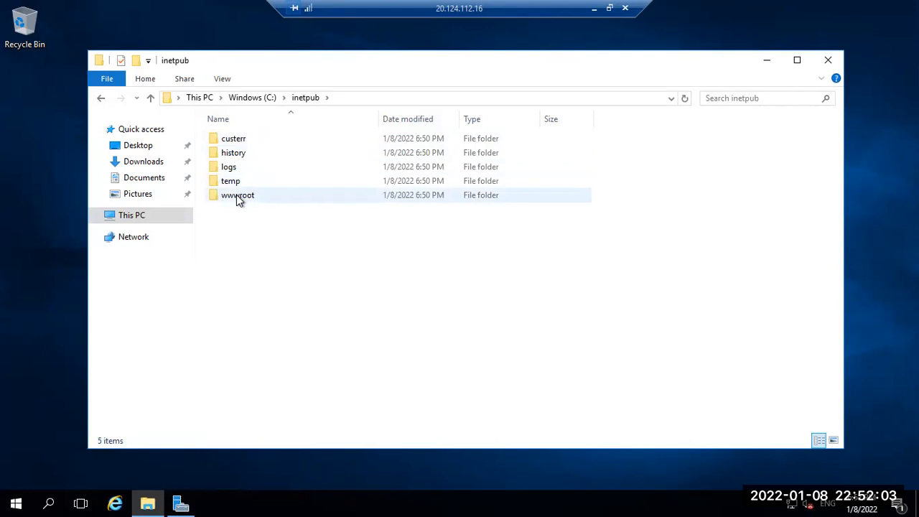
pyautogui.doubleClick(237, 196)
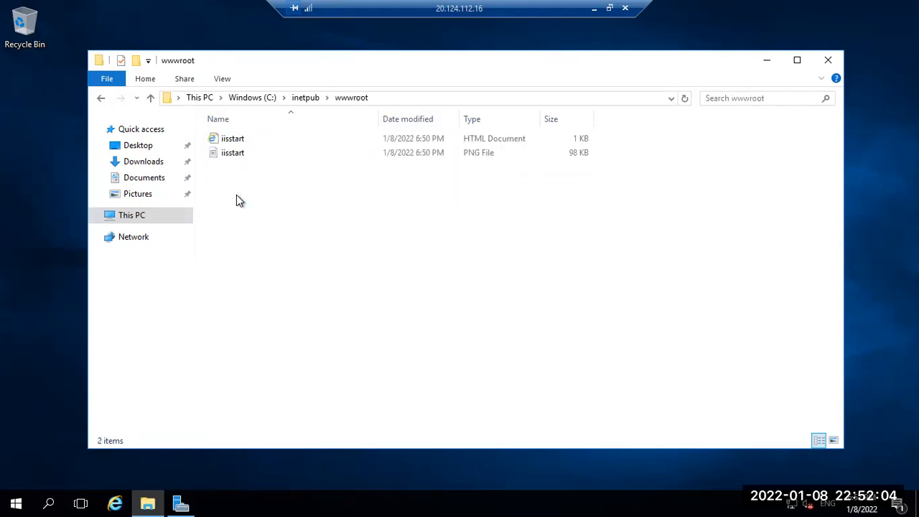
pyautogui.doubleClick(237, 154)
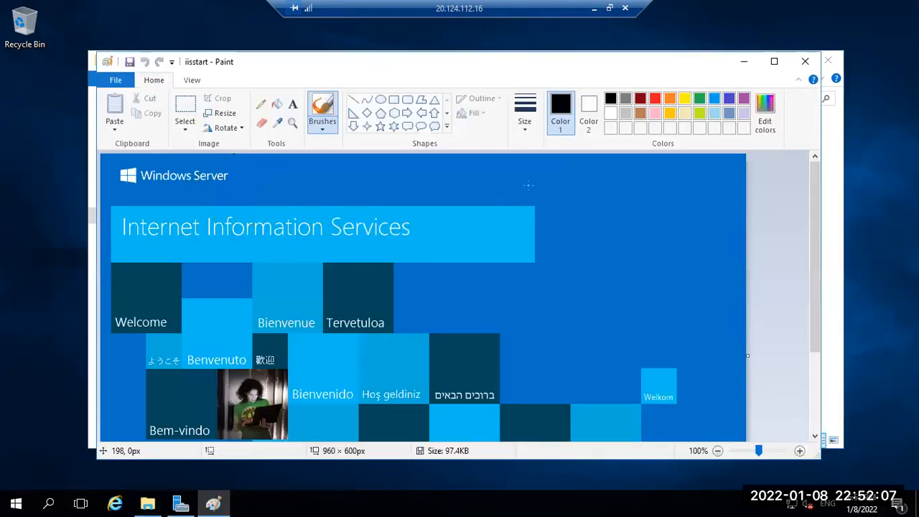
# - Add the text "vm1" in a box about 203 × 76 px beside the Internet Information Services banner, save the image and close Paint
pyautogui.click(639, 238)
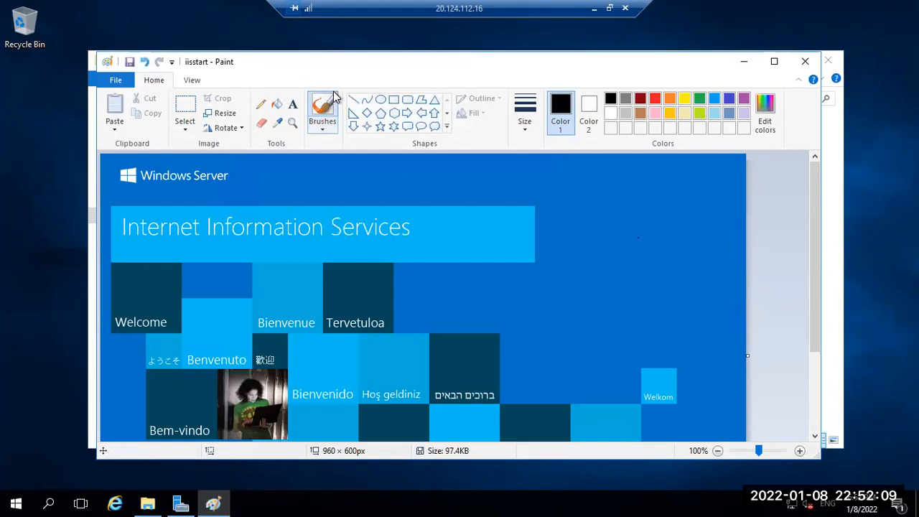
pyautogui.click(293, 104)
pyautogui.moveTo(546, 196); pyautogui.dragTo(682, 247)
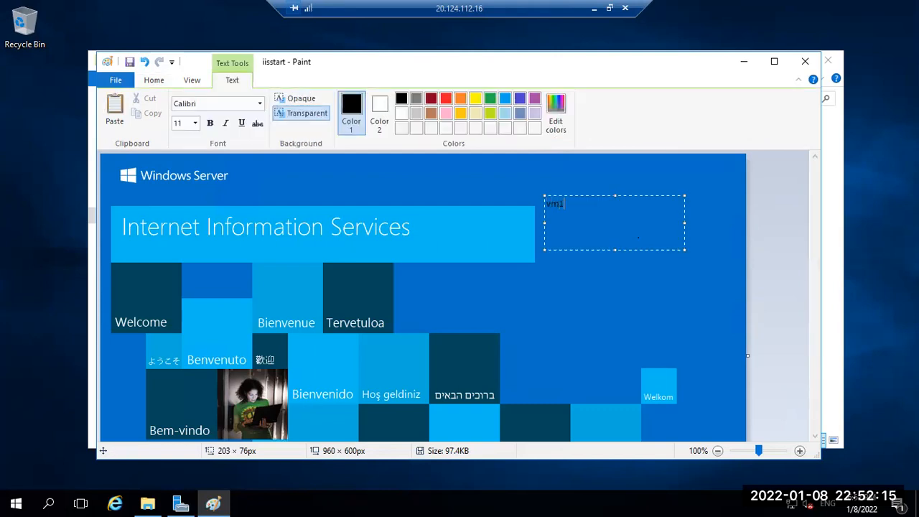
pyautogui.click(130, 62)
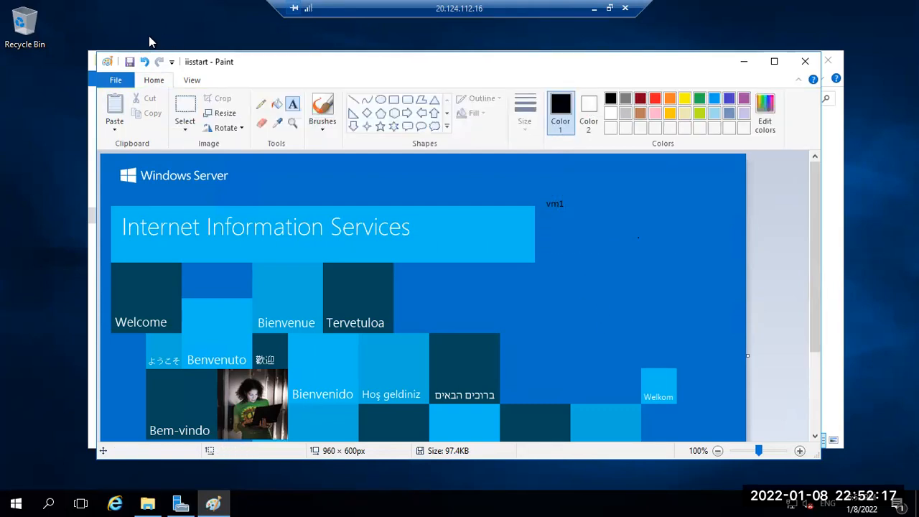
pyautogui.click(129, 62)
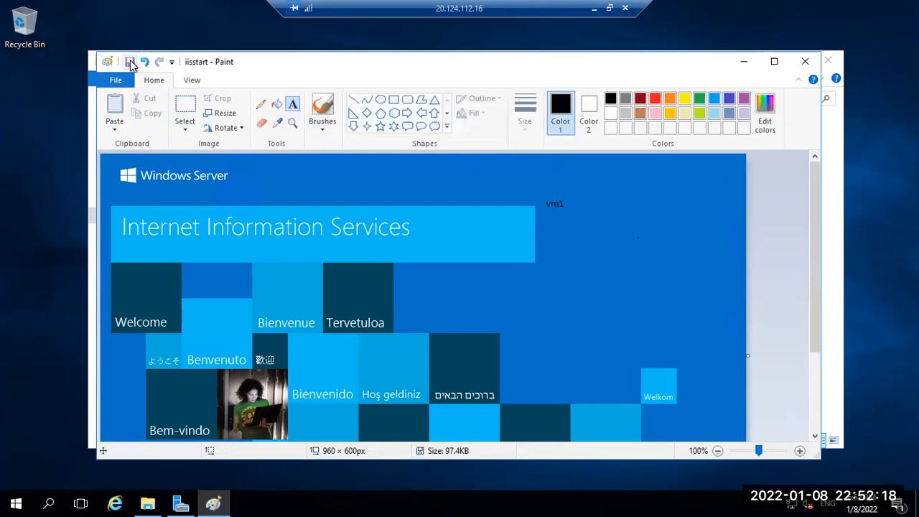
pyautogui.click(805, 62)
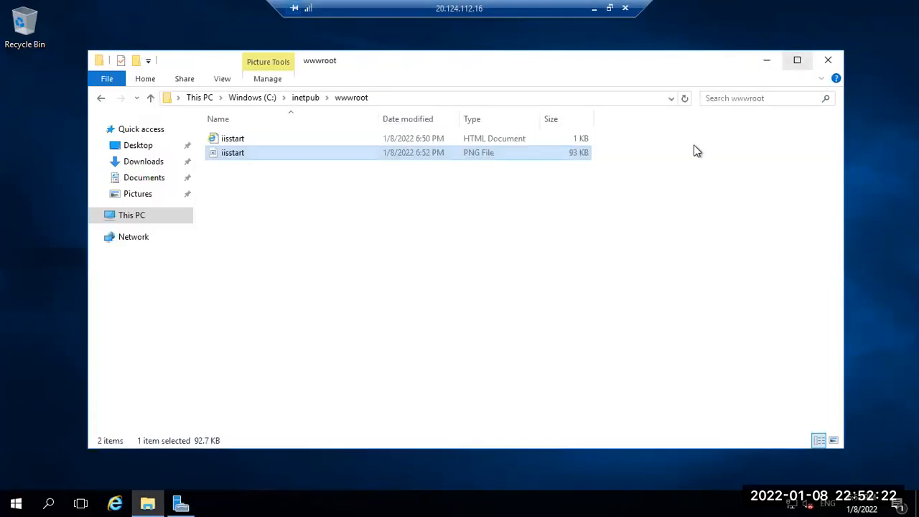
# - Switch from vm1's to vm2's remote session and open the iisstart PNG image from C:\inetpub\wwwroot in Paint
pyautogui.click(594, 10)
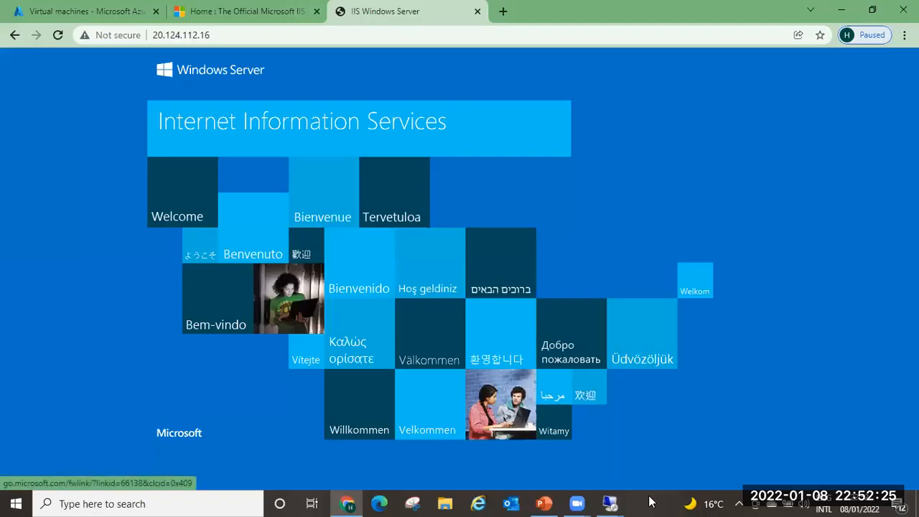
pyautogui.moveTo(609, 502)
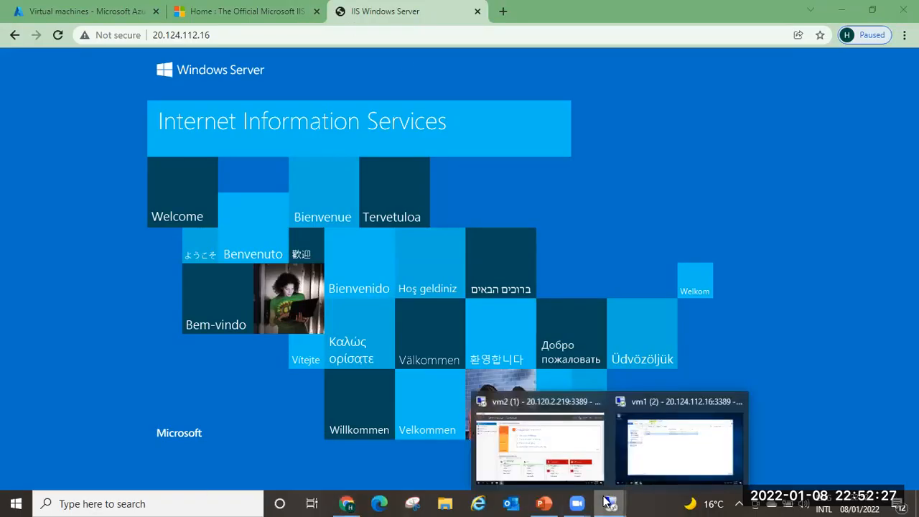
pyautogui.click(571, 474)
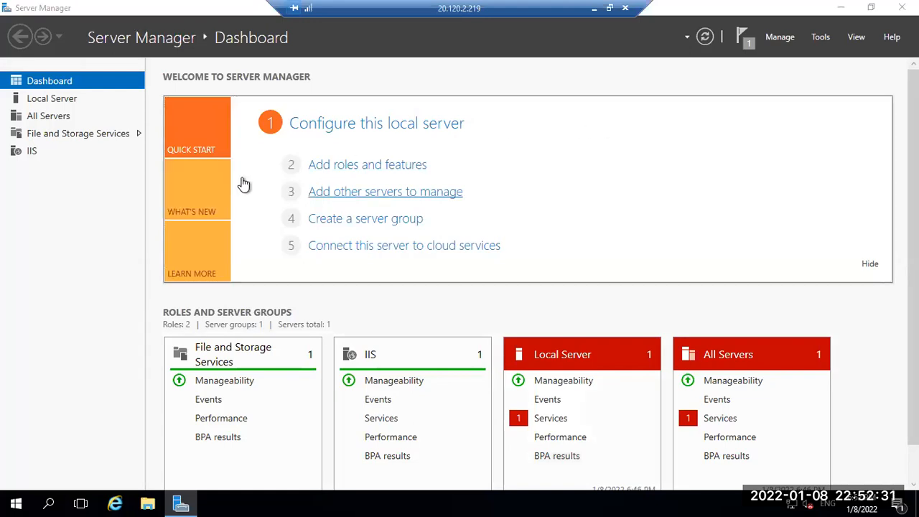
pyautogui.press('super+e')
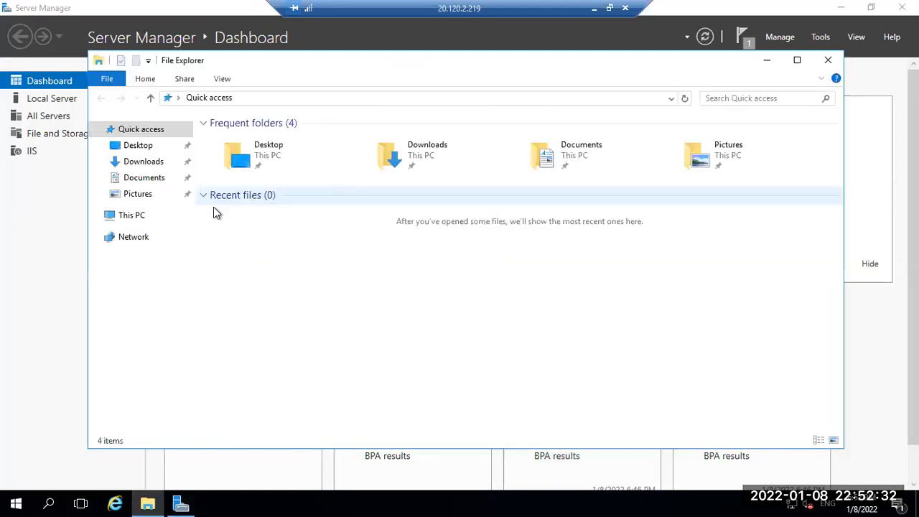
pyautogui.click(133, 216)
pyautogui.click(298, 260)
pyautogui.doubleClick(298, 260)
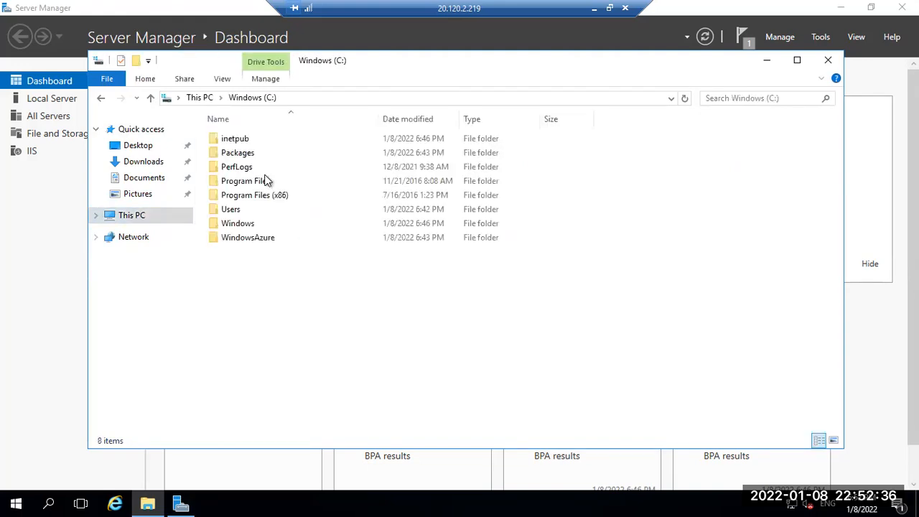
pyautogui.doubleClick(233, 142)
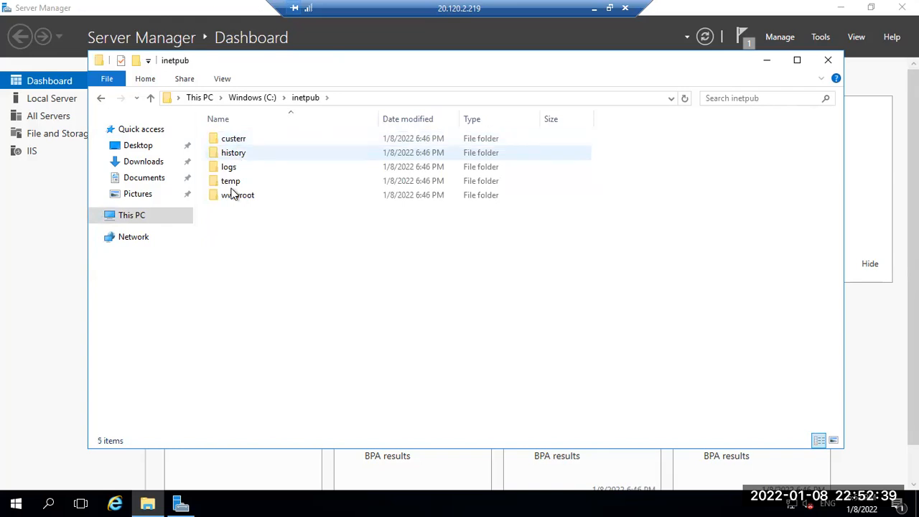
pyautogui.doubleClick(234, 196)
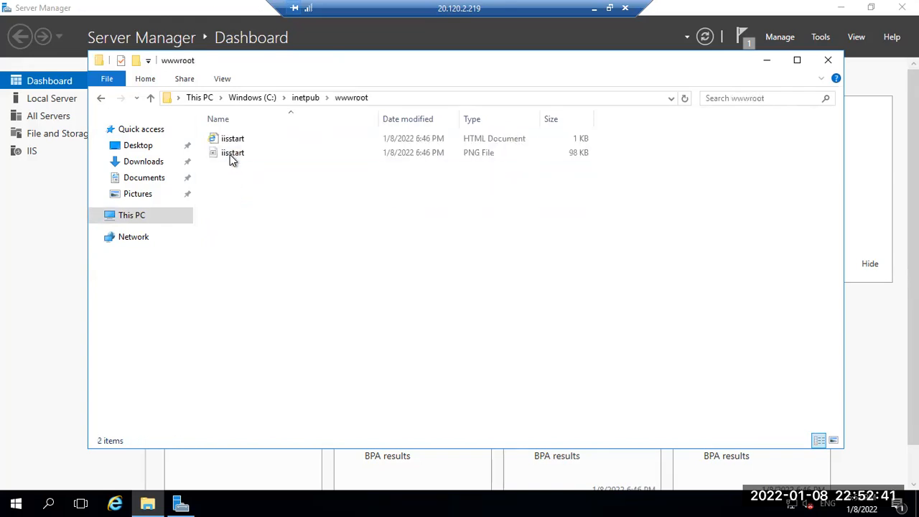
pyautogui.doubleClick(230, 154)
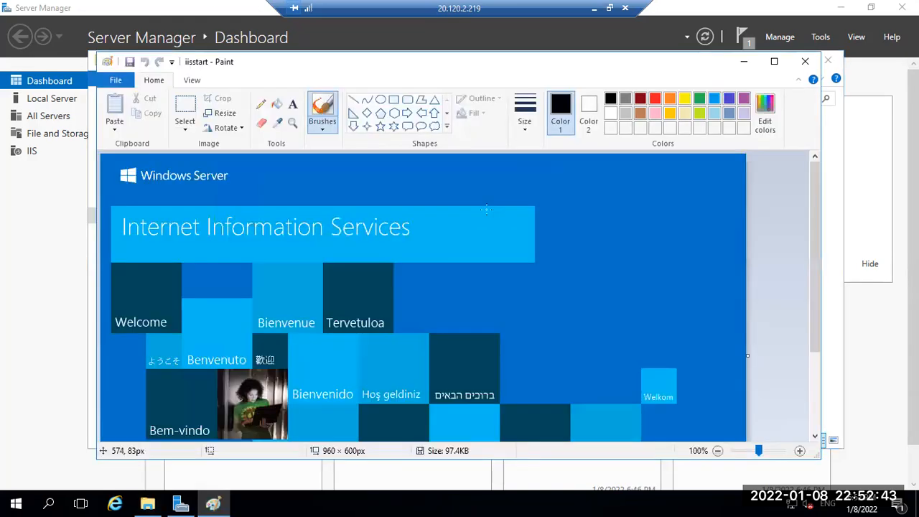
# - Mark vm2's iisstart image with a short black brush stroke and the text "vm2" beside the banner, and save it while closing Paint
pyautogui.moveTo(542, 197); pyautogui.dragTo(495, 158)
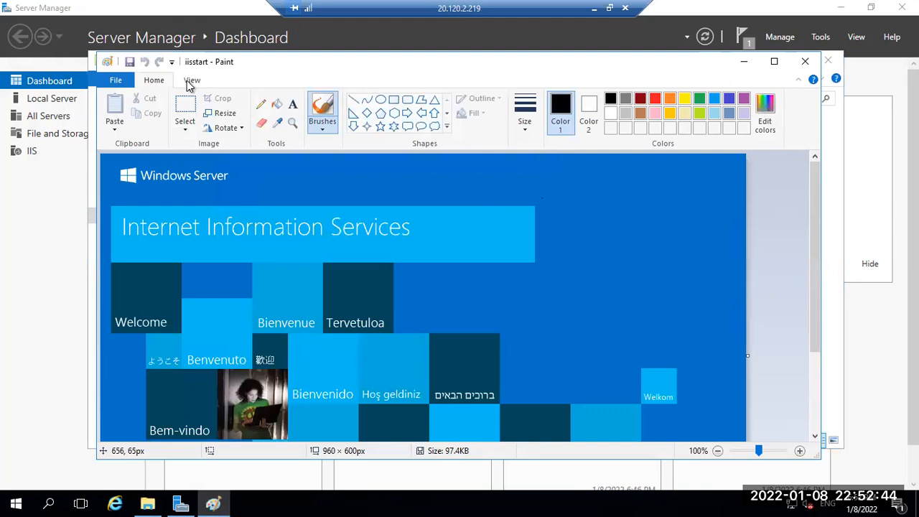
pyautogui.click(293, 105)
pyautogui.moveTo(553, 214); pyautogui.dragTo(753, 245)
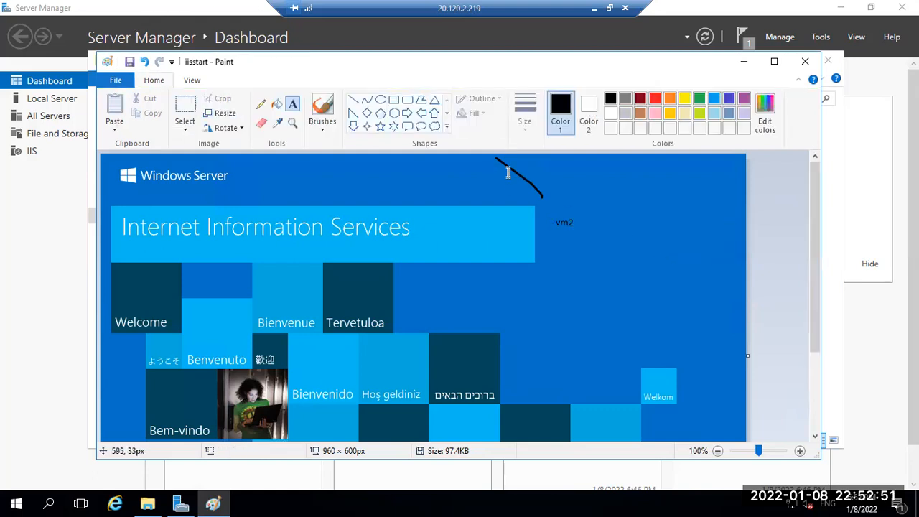
pyautogui.click(805, 61)
pyautogui.click(433, 272)
# - Close File Explorer on vm2 and minimize Server Manager and the remote session
pyautogui.click(828, 62)
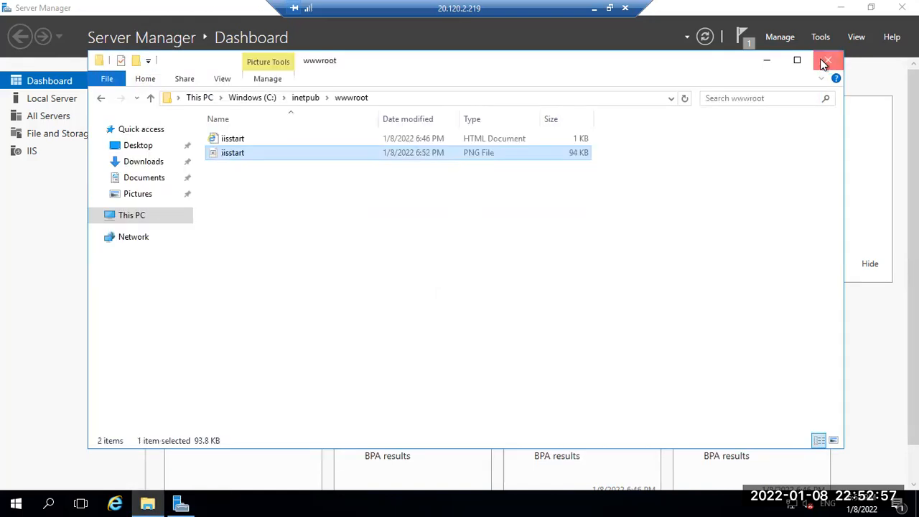
pyautogui.click(842, 9)
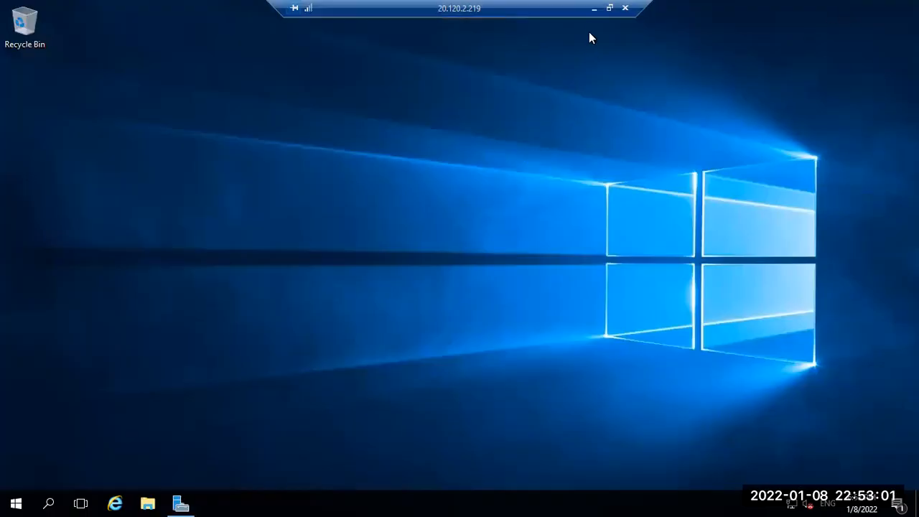
pyautogui.click(593, 8)
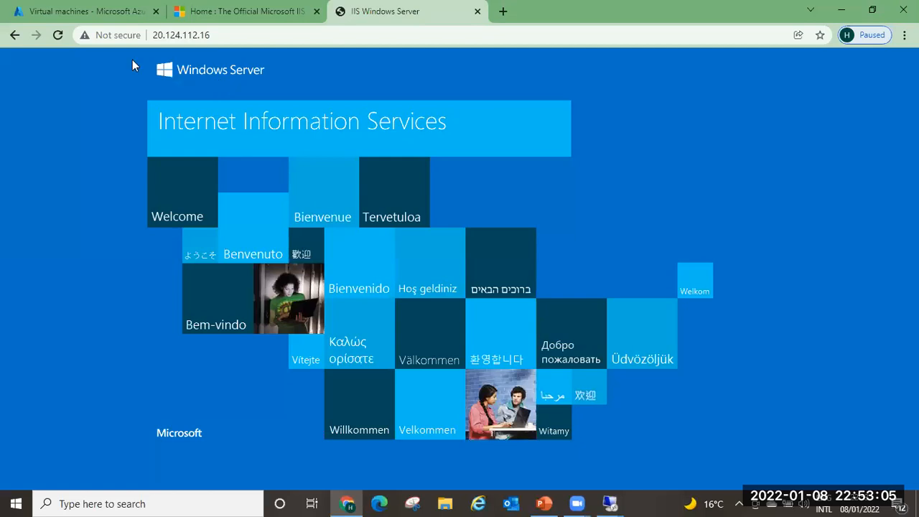
# - Close the IIS.NET and vm1 IIS page tabs, leaving the Azure Virtual machines list open
pyautogui.moveTo(189, 11); pyautogui.dragTo(74, 10)
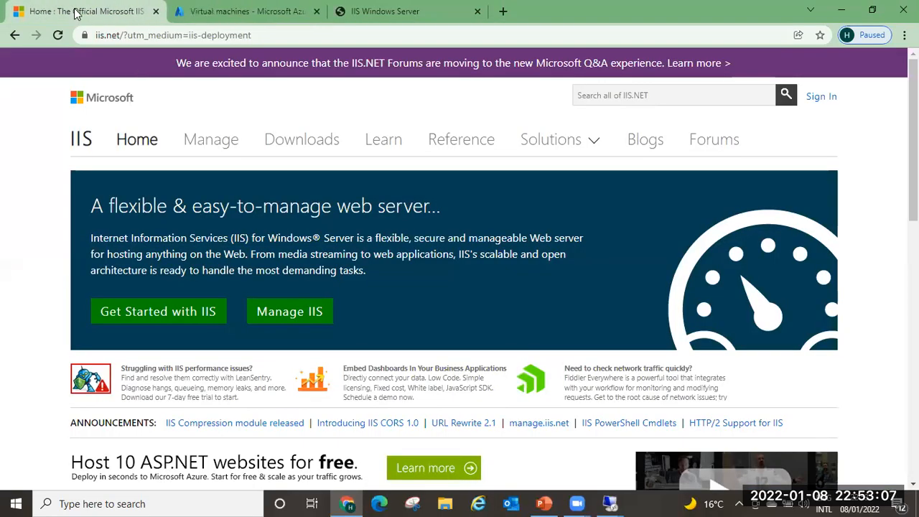
pyautogui.hotkey('ctrl', 'w')
pyautogui.moveTo(191, 13); pyautogui.dragTo(29, 20)
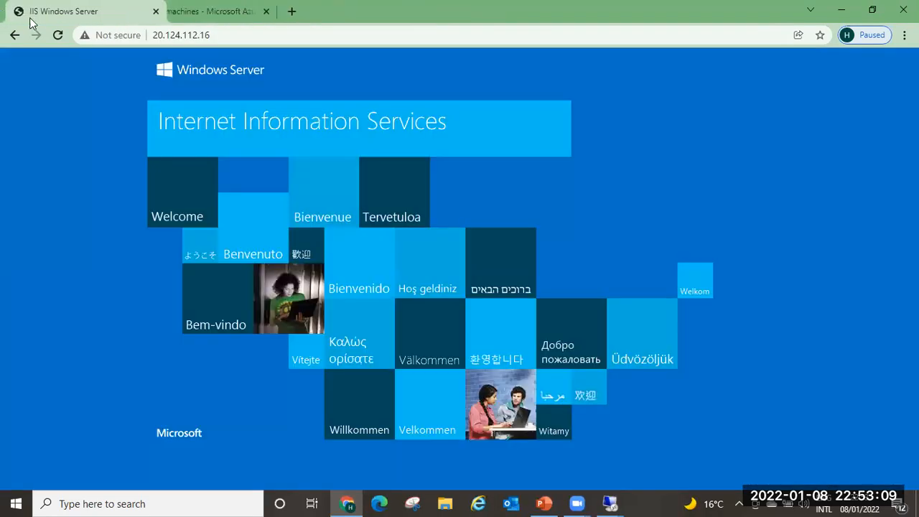
pyautogui.hotkey('ctrl', 'w')
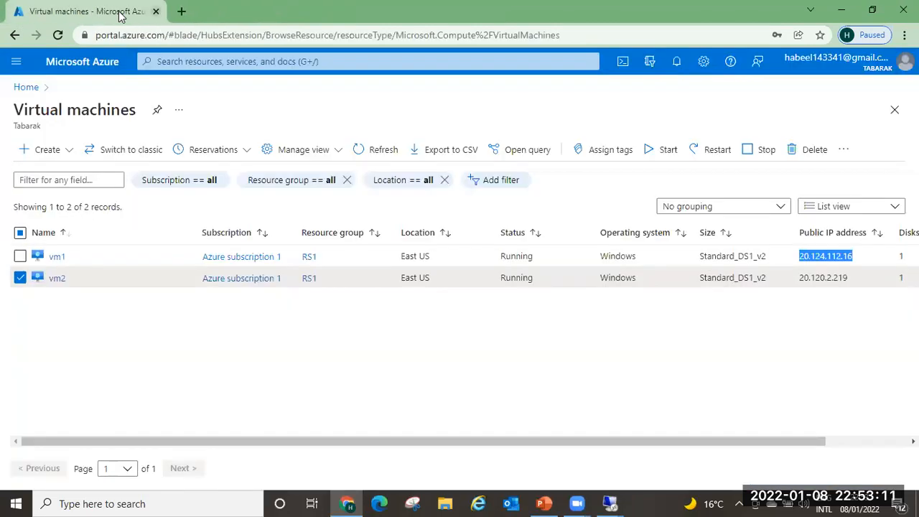
# - Copy vm1's public IP address and open 20.124.112.16 in a new browser tab to check its edited IIS page
pyautogui.hotkey('ctrl', 't')
pyautogui.click(163, 35)
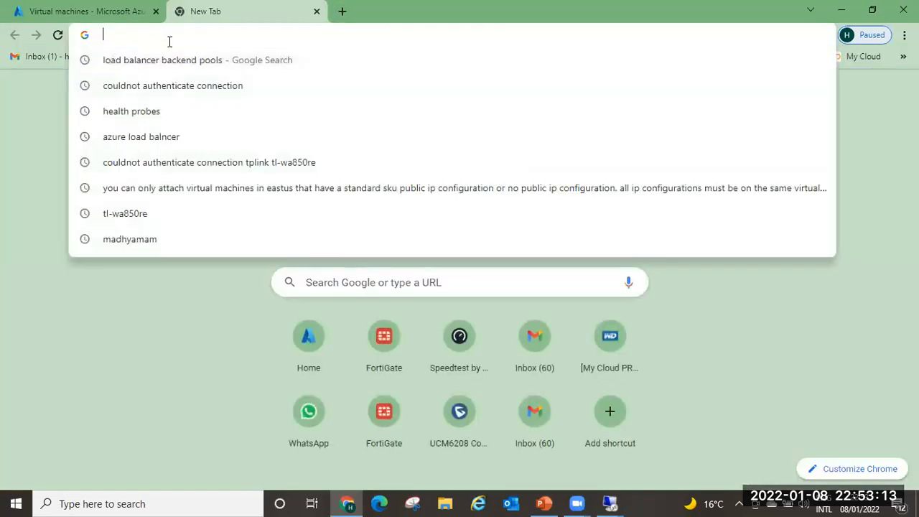
pyautogui.click(103, 11)
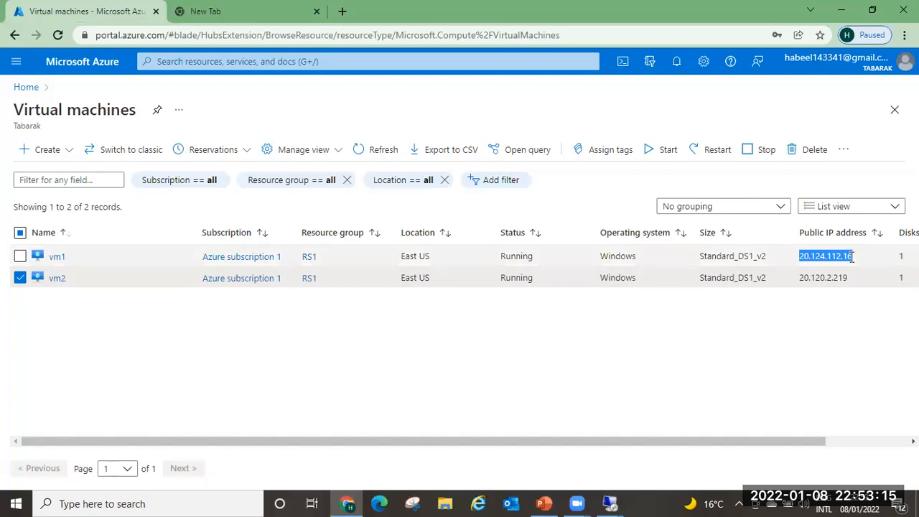
pyautogui.moveTo(853, 257); pyautogui.dragTo(801, 258)
pyautogui.hotkey('ctrl', 'c')
pyautogui.click(798, 260)
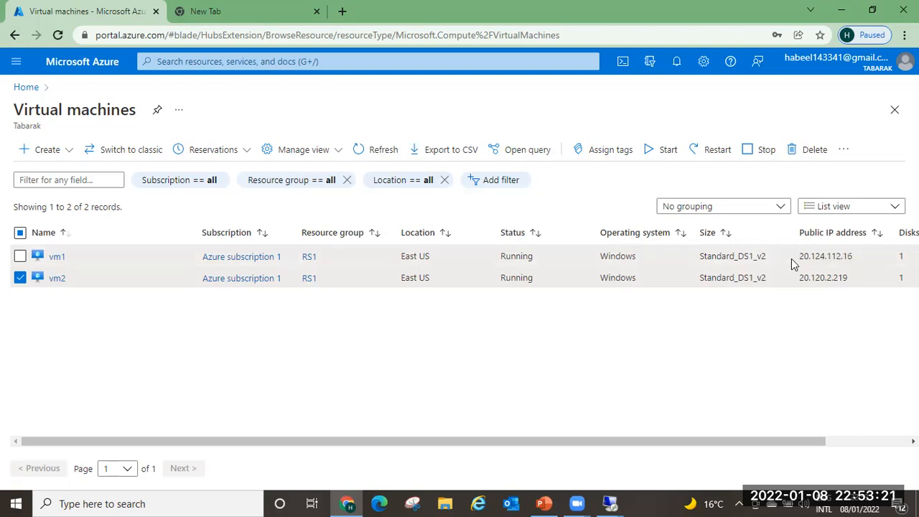
pyautogui.click(243, 23)
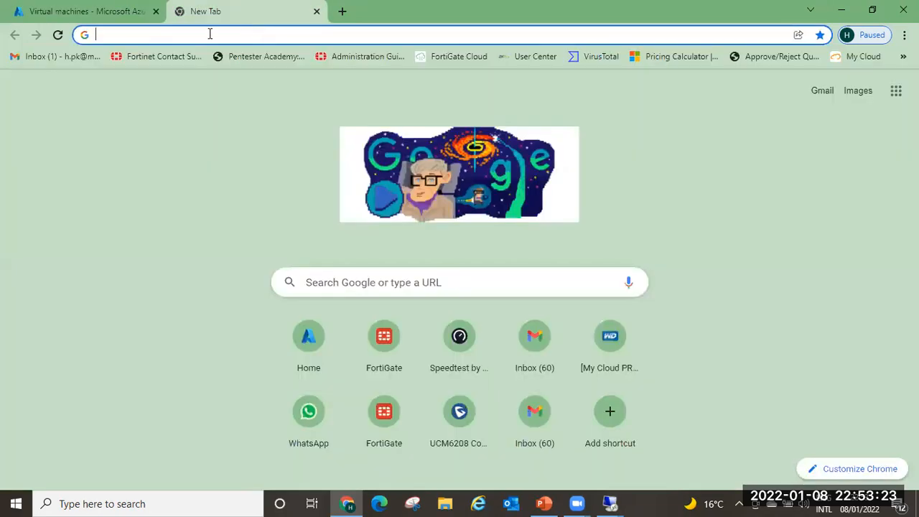
pyautogui.hotkey('ctrl', 'v')
pyautogui.press('Return')
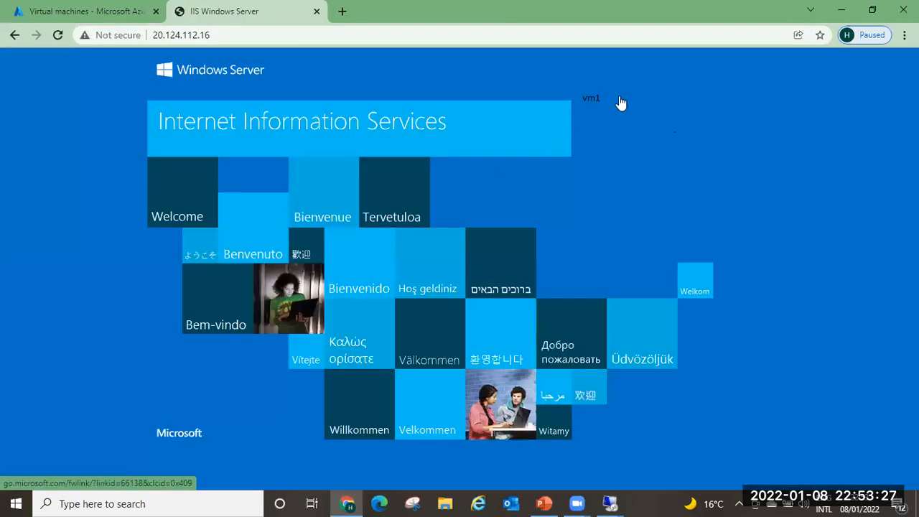
# - Copy vm2's public IP address, close vm1's page, open 20.120.2.219 in a new tab to check its IIS page, and close it
pyautogui.click(115, 15)
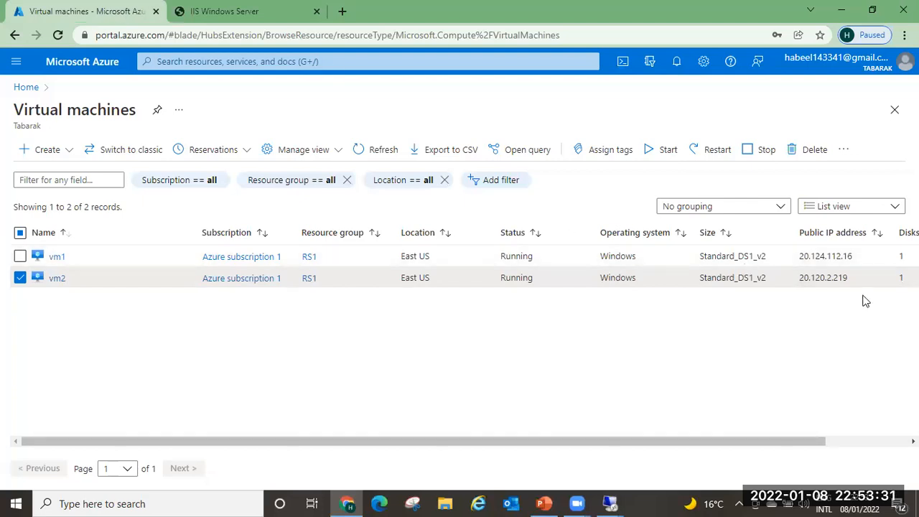
pyautogui.moveTo(850, 282); pyautogui.dragTo(802, 288)
pyautogui.hotkey('ctrl', 'c')
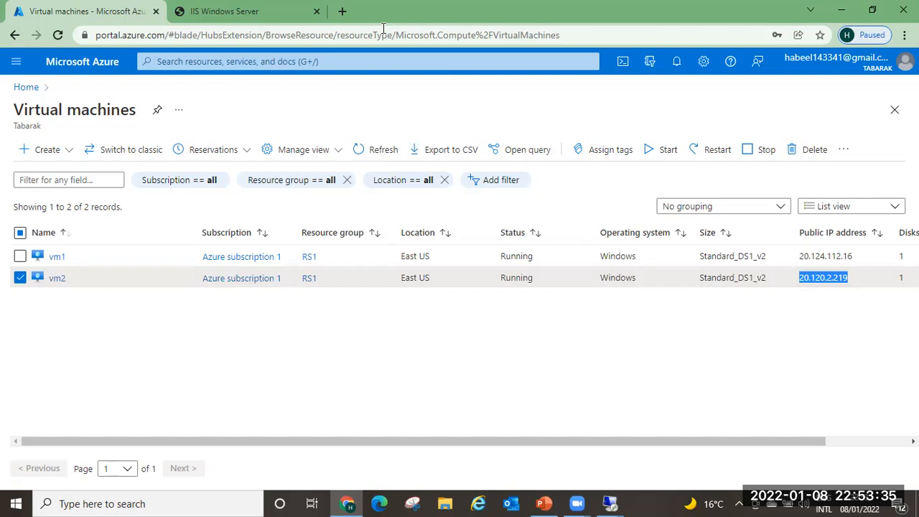
pyautogui.moveTo(230, 11); pyautogui.dragTo(117, 24)
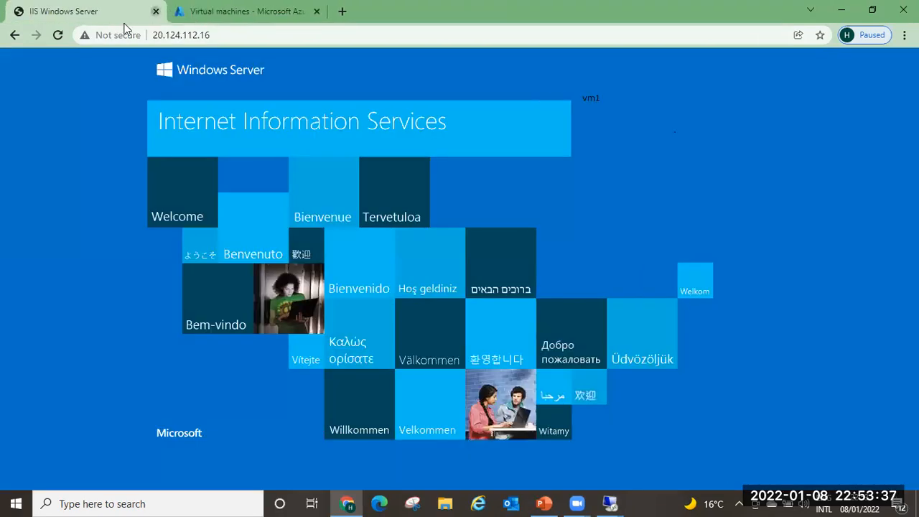
pyautogui.hotkey('ctrl', 'w')
pyautogui.hotkey('ctrl', 't')
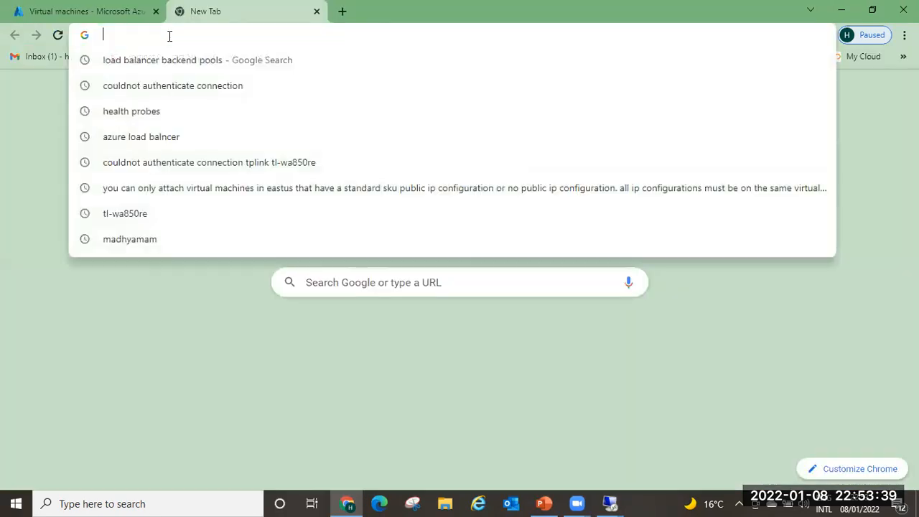
pyautogui.hotkey('ctrl', 'v')
pyautogui.press('Return')
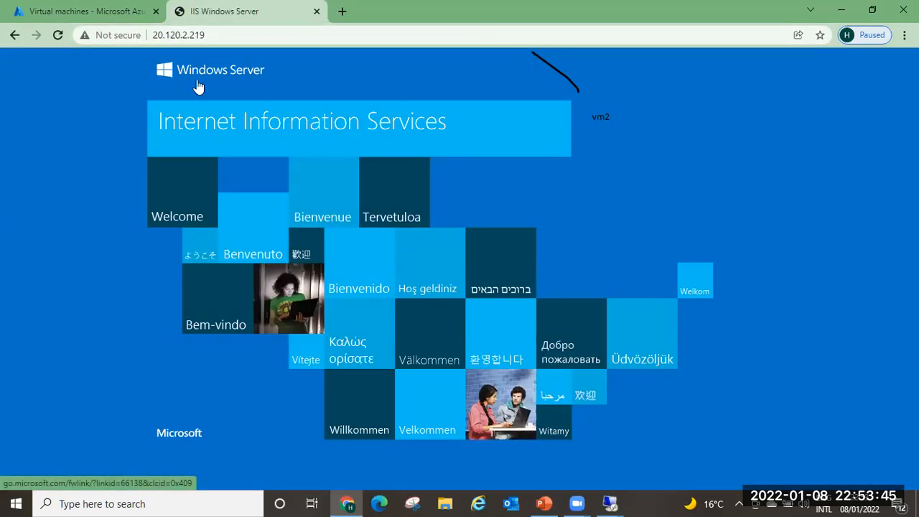
pyautogui.moveTo(260, 12); pyautogui.dragTo(104, 15)
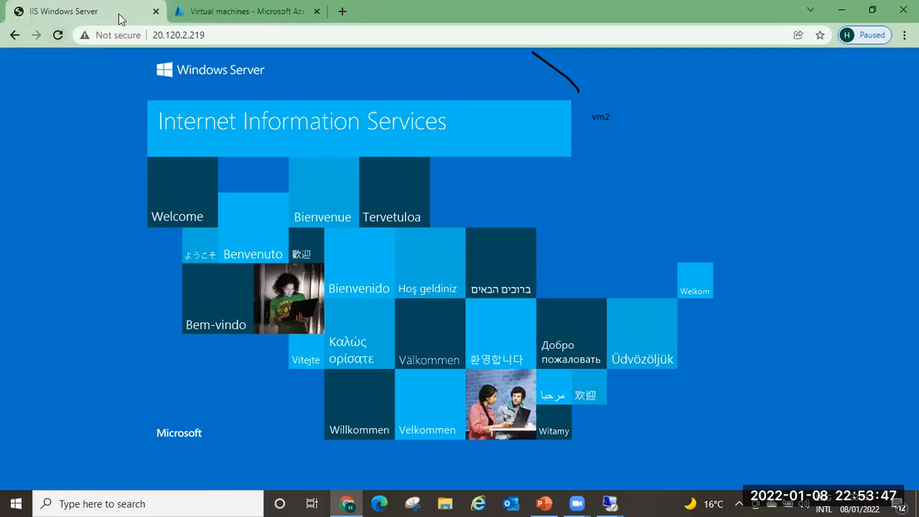
pyautogui.click(155, 11)
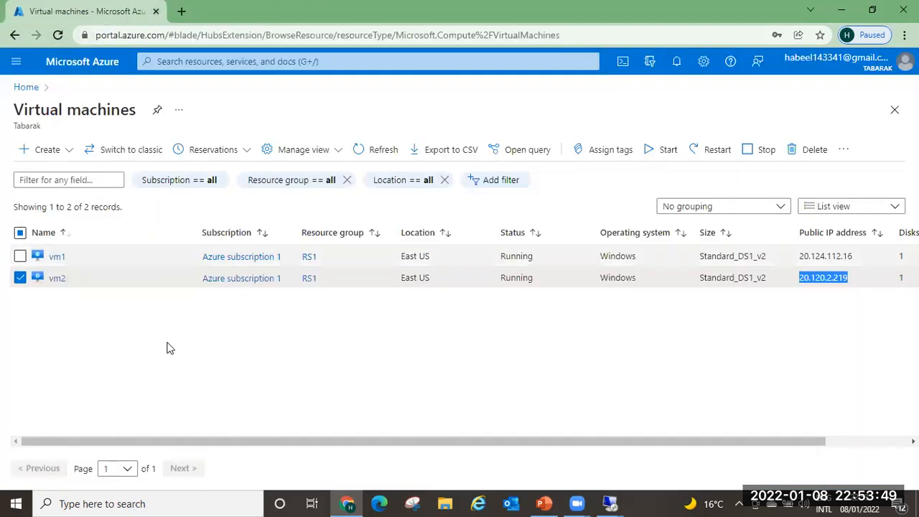
# - Start creating a load balancer from the Azure home page, in resource group RS1 and named LB
pyautogui.click(26, 87)
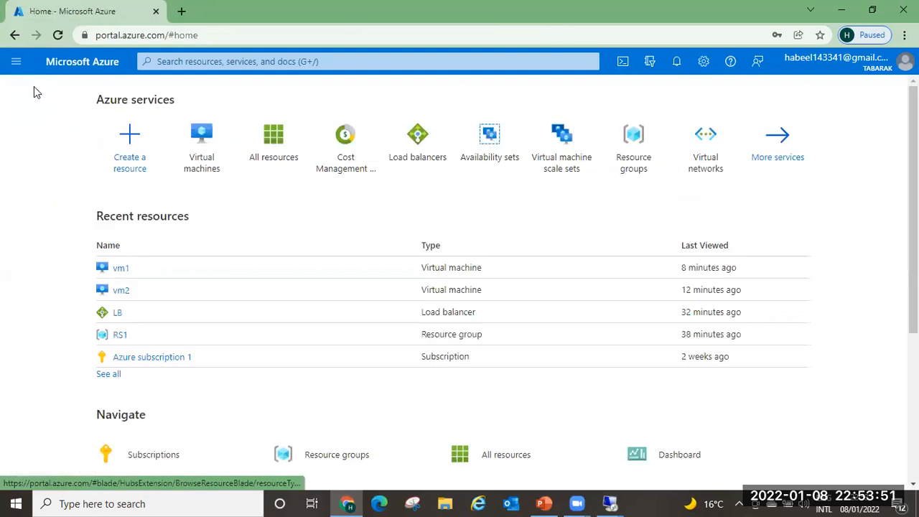
pyautogui.click(429, 147)
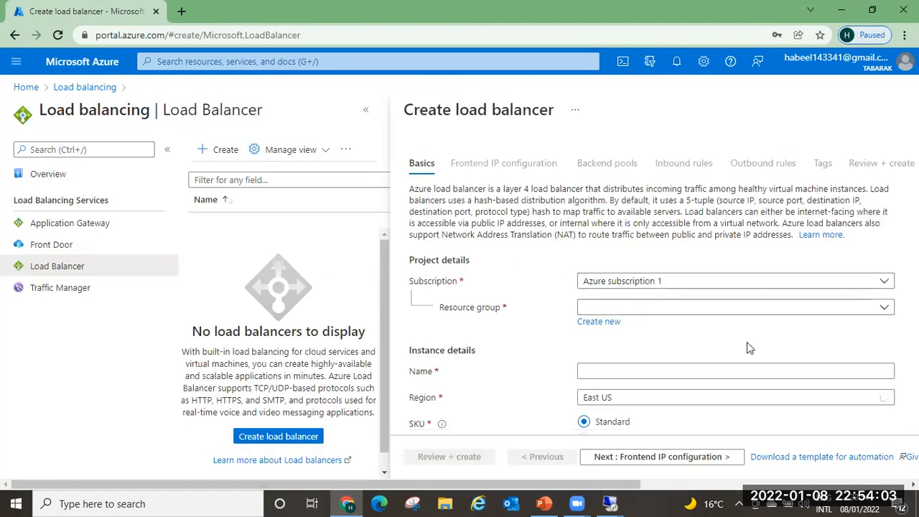
pyautogui.click(653, 309)
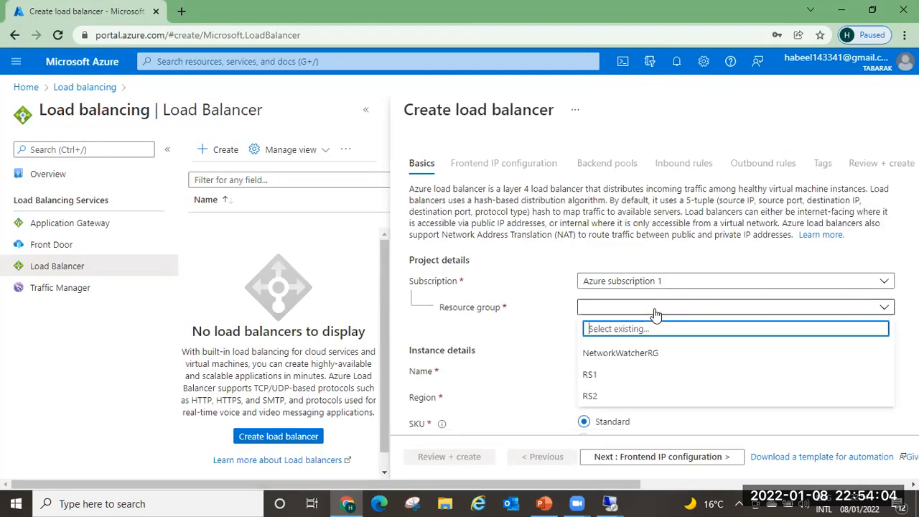
pyautogui.click(593, 373)
pyautogui.scroll(-1, 540, 348)
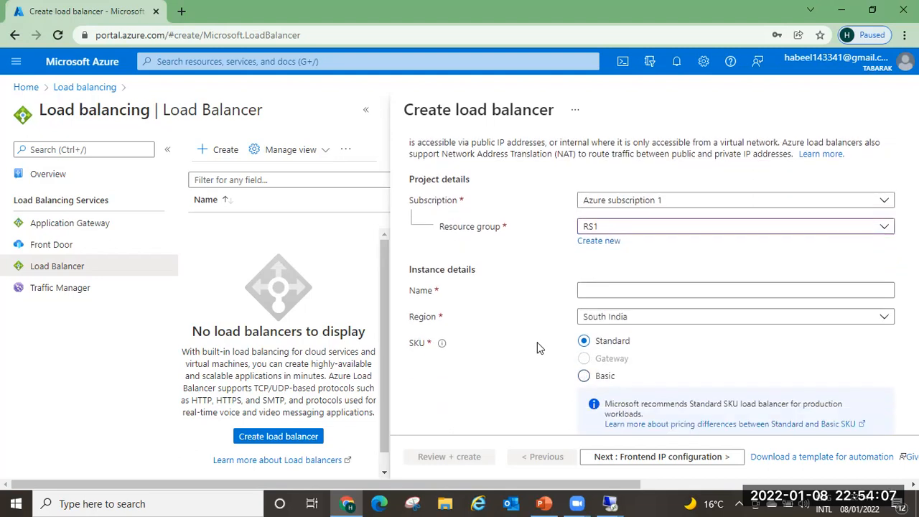
pyautogui.click(603, 290)
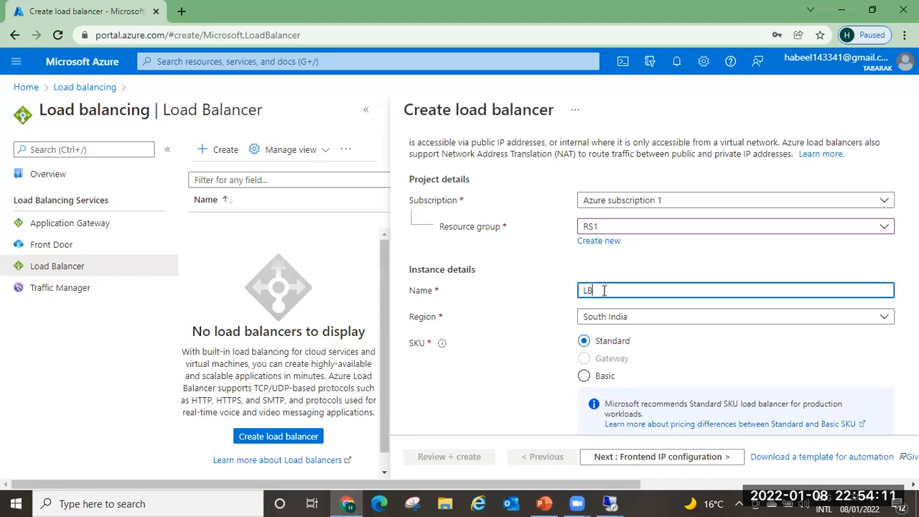
# - Set the load balancer's region to East US and its SKU to Basic, and continue to the frontend IP configuration
pyautogui.click(705, 323)
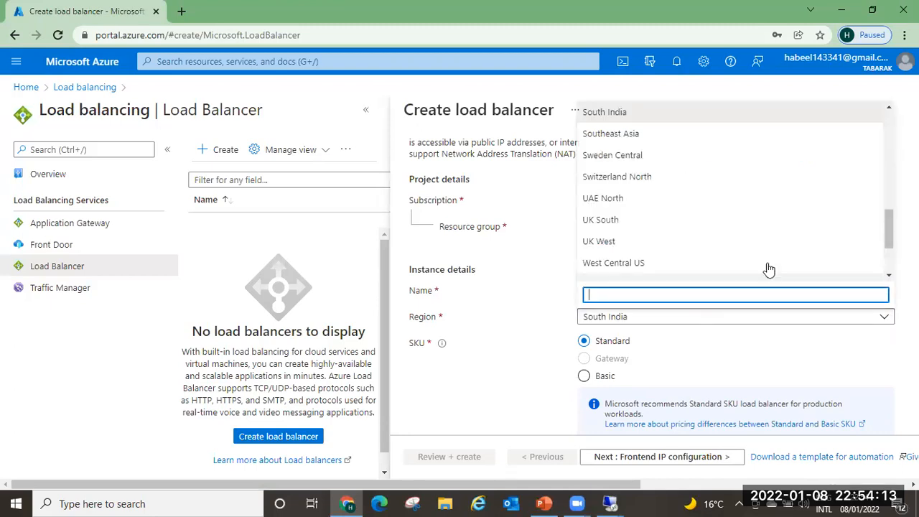
pyautogui.moveTo(889, 240); pyautogui.dragTo(890, 154)
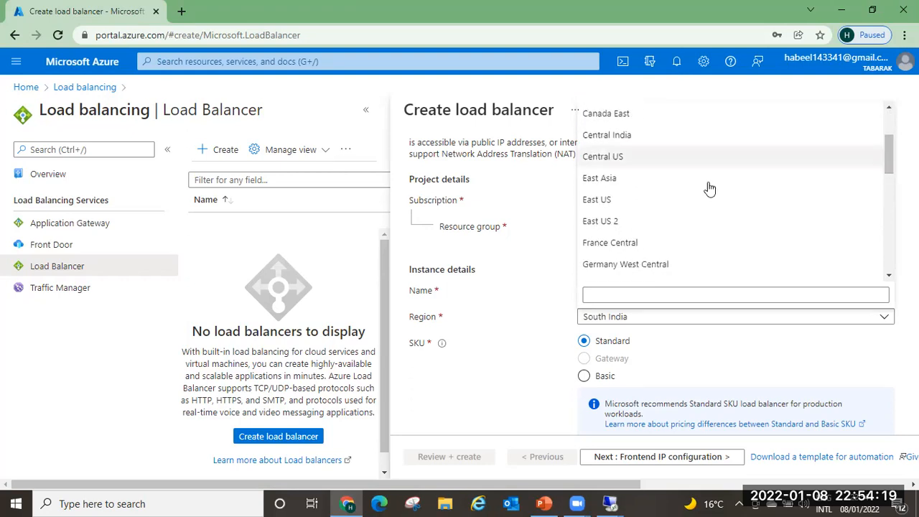
pyautogui.click(632, 201)
pyautogui.click(584, 375)
pyautogui.scroll(-2, 758, 342)
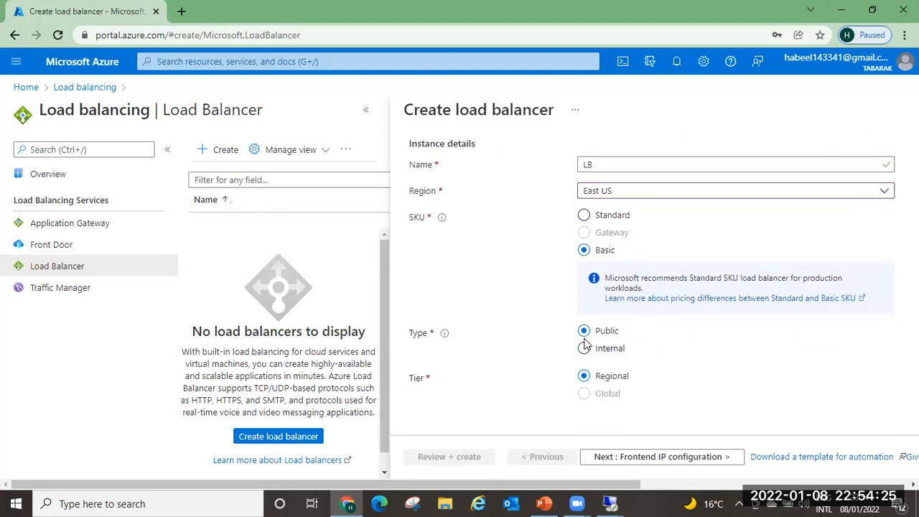
pyautogui.click(646, 459)
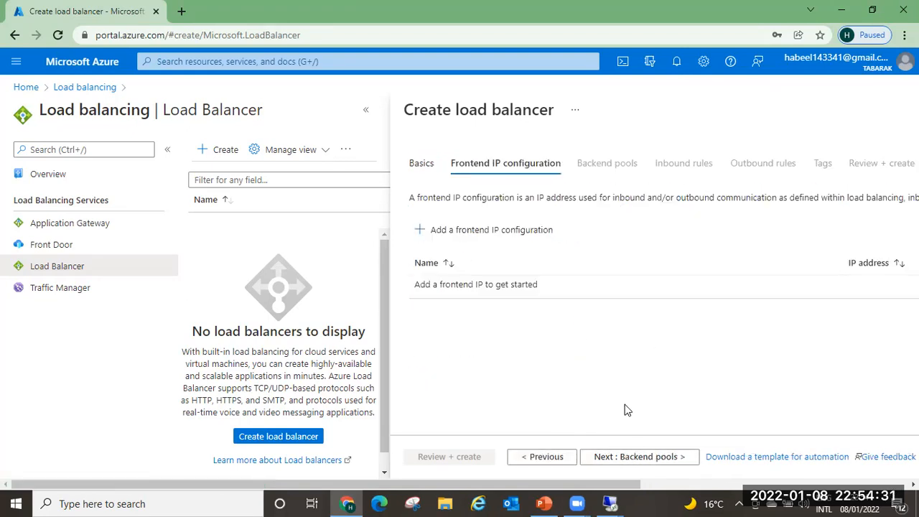
# - Add a frontend IP configuration named frontendip with a new static public IP address named frontendpubliip
pyautogui.click(478, 233)
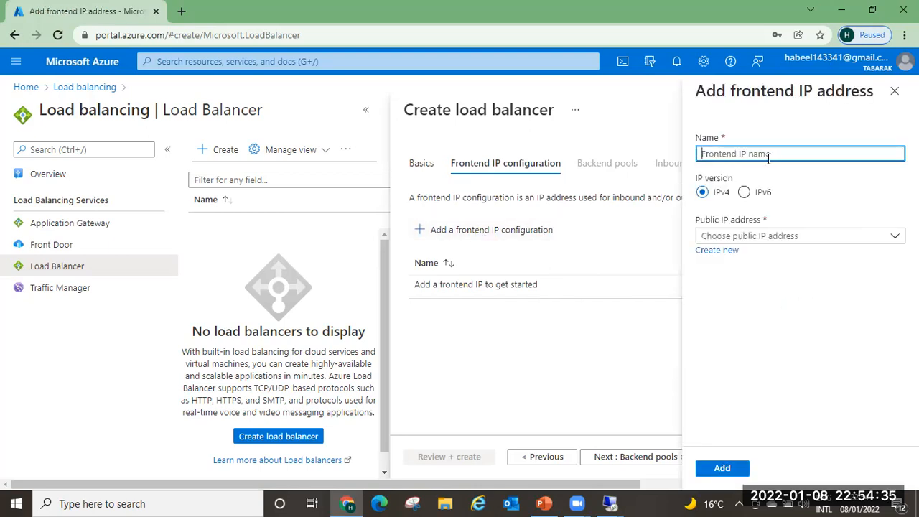
pyautogui.write('frontend')
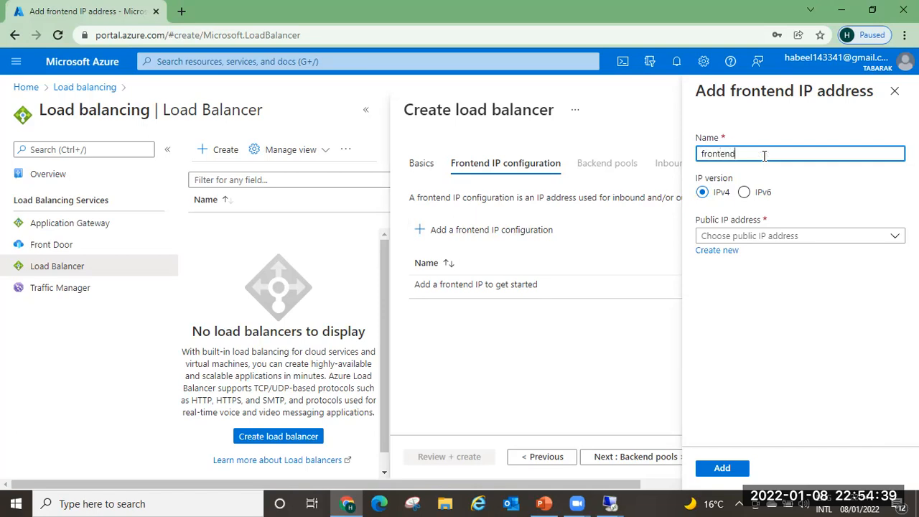
pyautogui.write('ip')
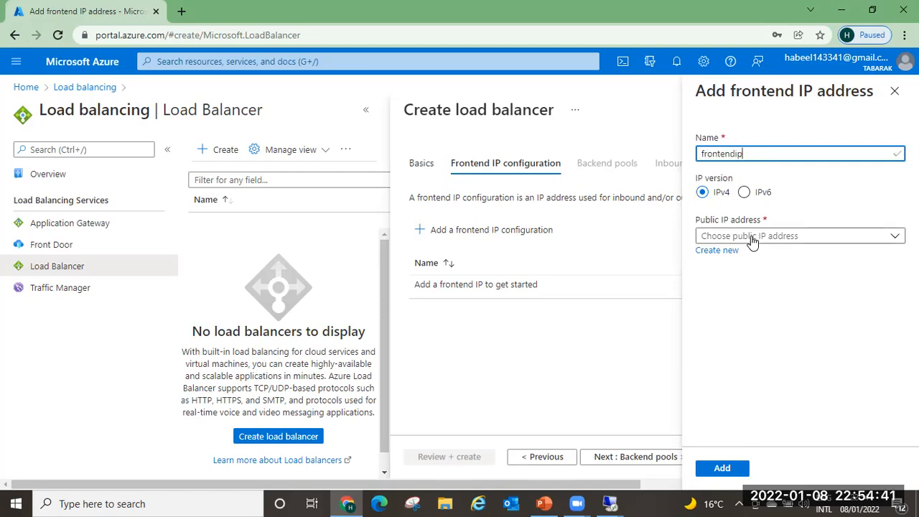
pyautogui.click(722, 251)
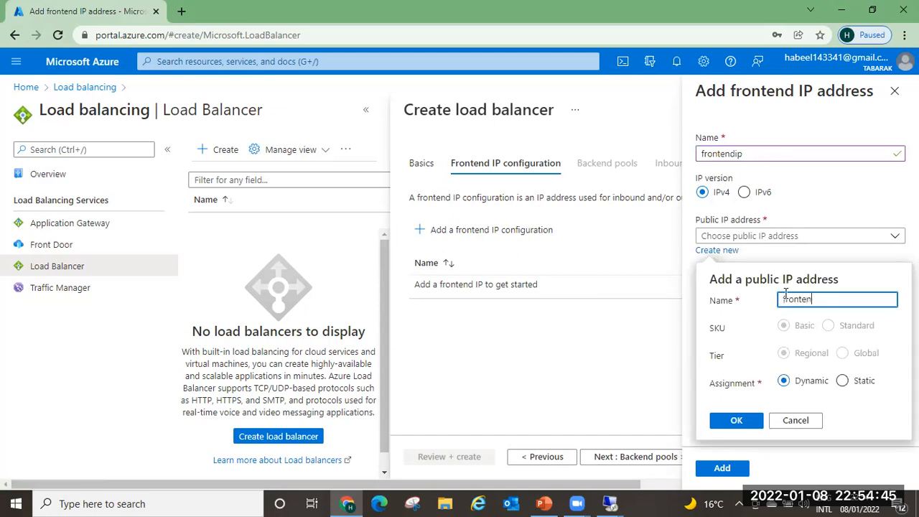
pyautogui.click(785, 293)
pyautogui.write('frontendpubliip')
pyautogui.click(843, 382)
pyautogui.click(738, 423)
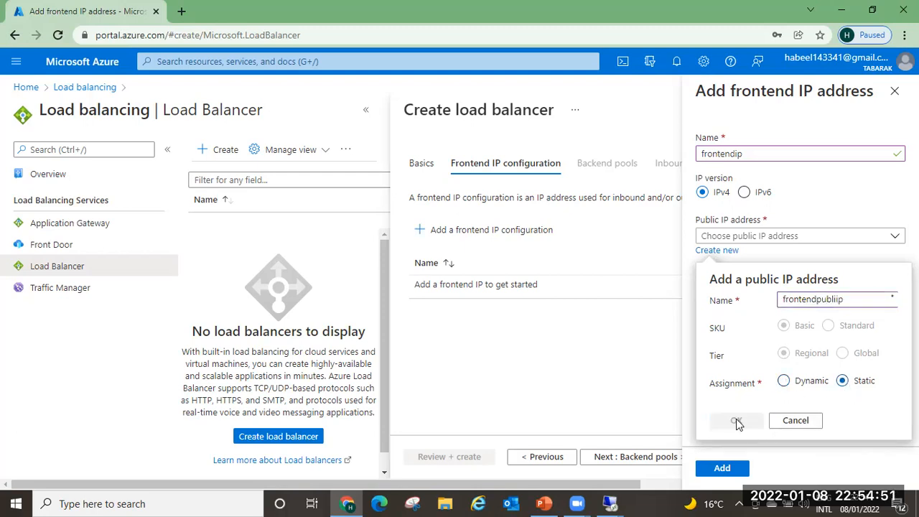
pyautogui.click(722, 469)
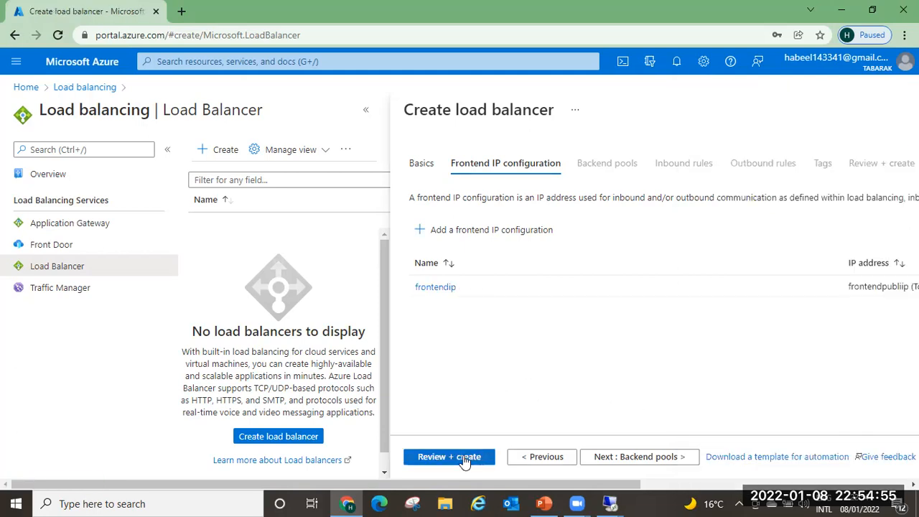
# - Review and create the load balancer LB, and open the deployed resource
pyautogui.click(464, 459)
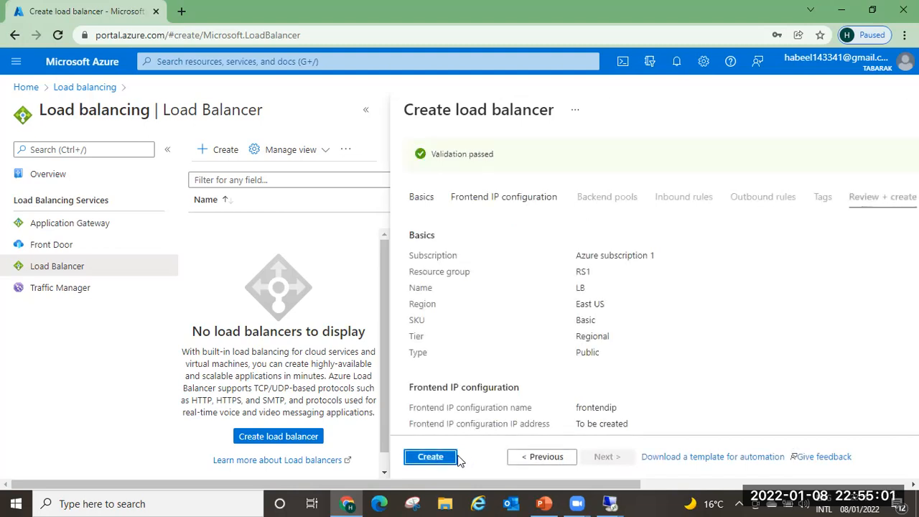
pyautogui.click(441, 457)
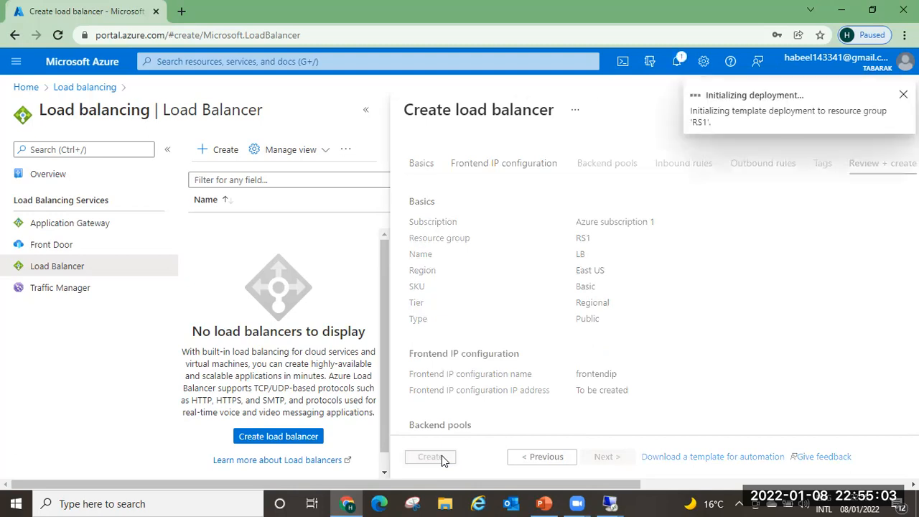
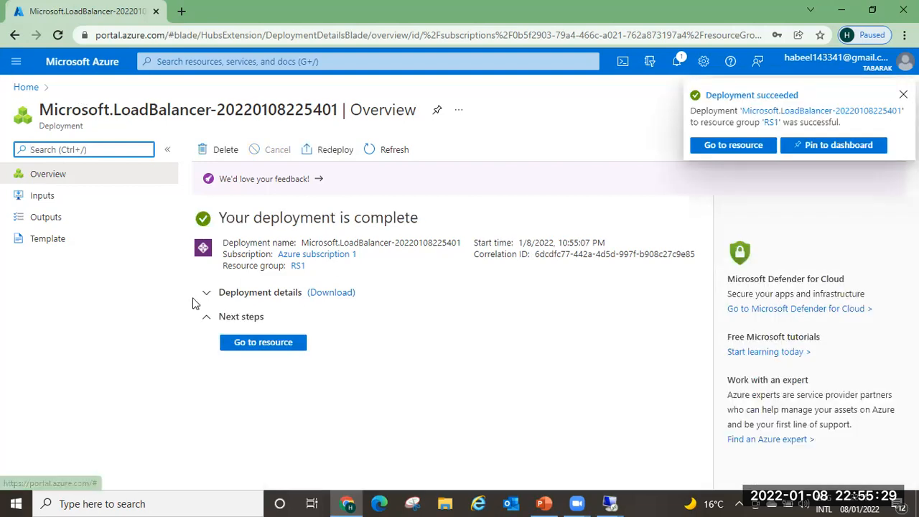
pyautogui.click(243, 345)
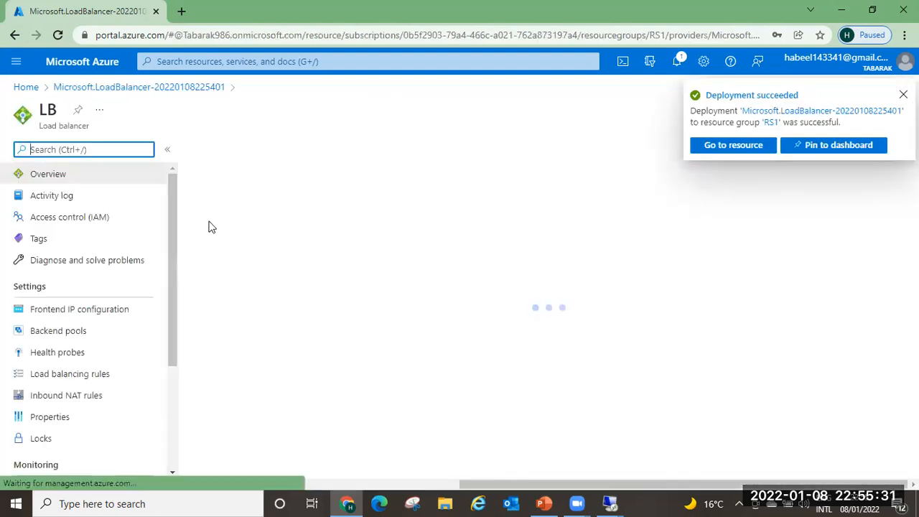
# - Examine LB's overview, its frontend IP configuration and its backend pools
pyautogui.click(76, 310)
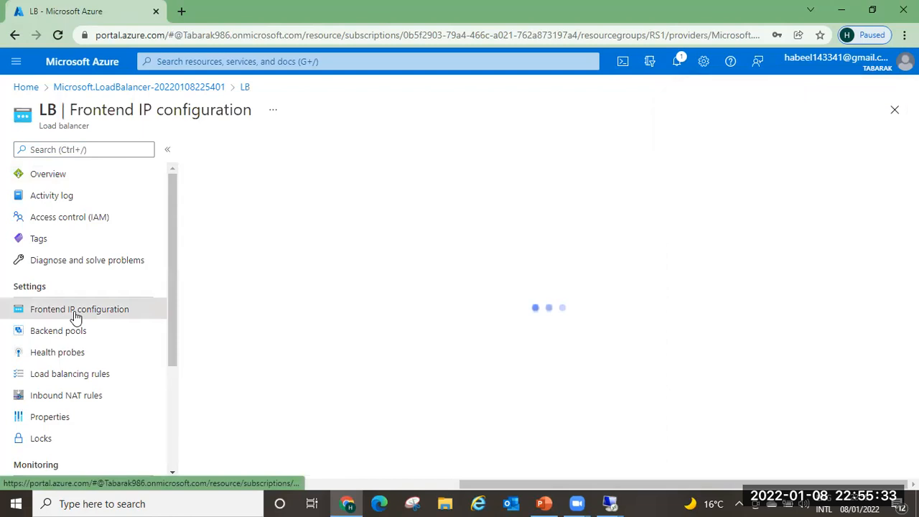
pyautogui.click(46, 174)
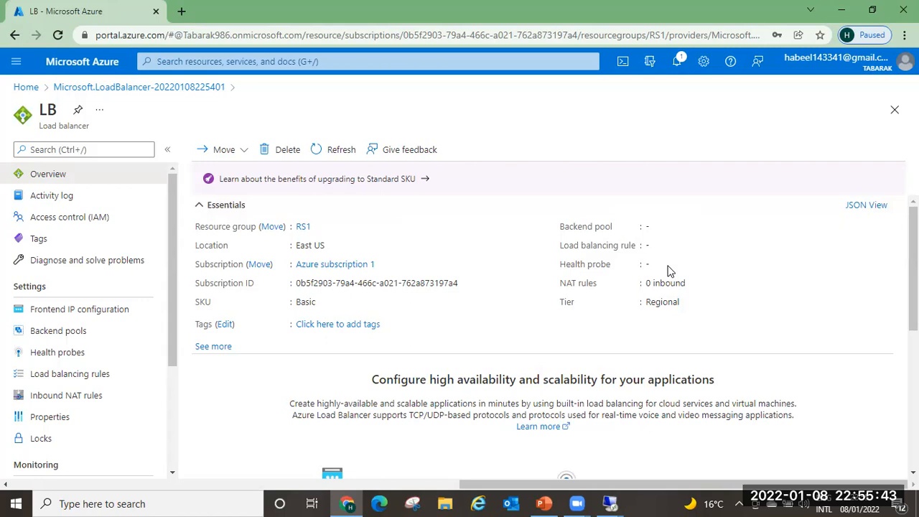
pyautogui.click(81, 311)
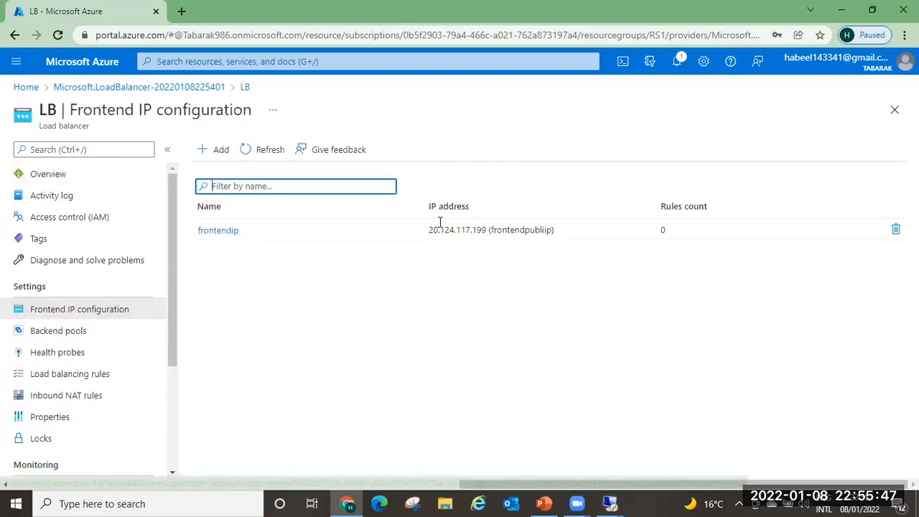
pyautogui.click(87, 332)
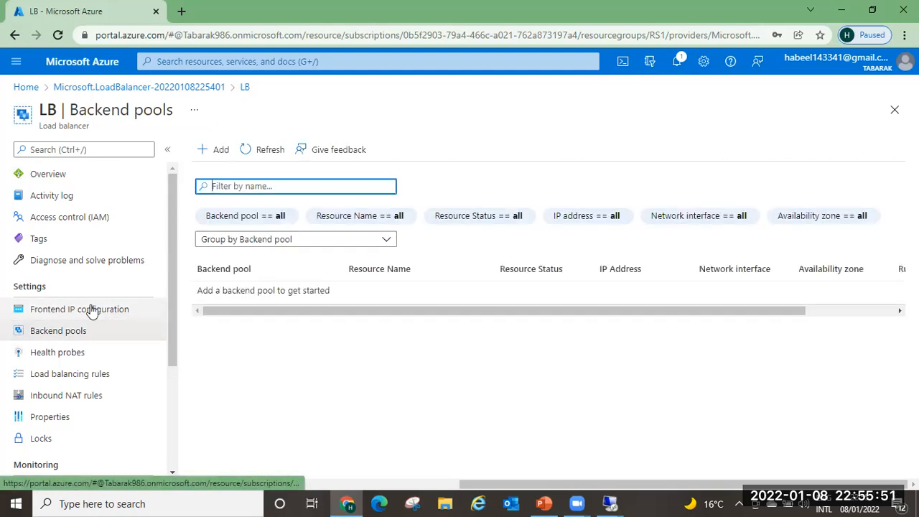
# - Copy LB's frontend IP address, open 20.124.117.199 in a new tab to test it, and close the load balancer tab
pyautogui.click(91, 311)
pyautogui.moveTo(428, 230); pyautogui.dragTo(482, 233)
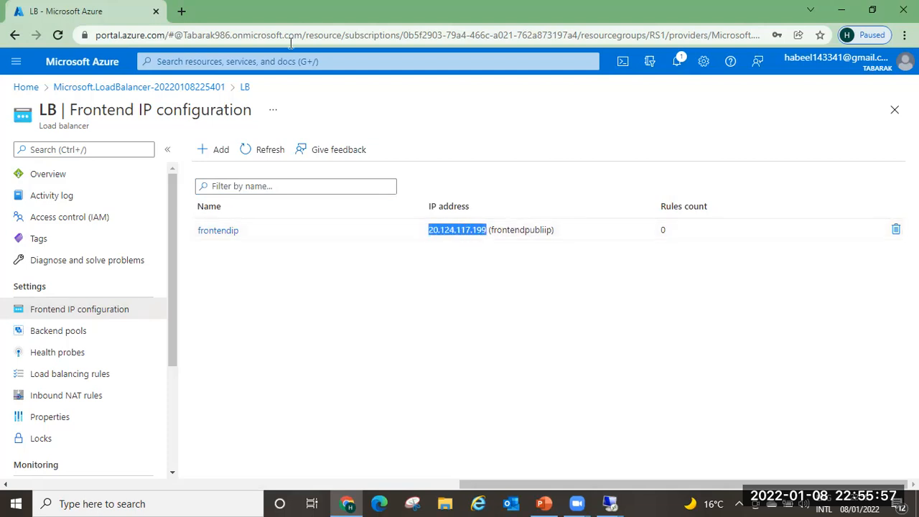
pyautogui.click(181, 12)
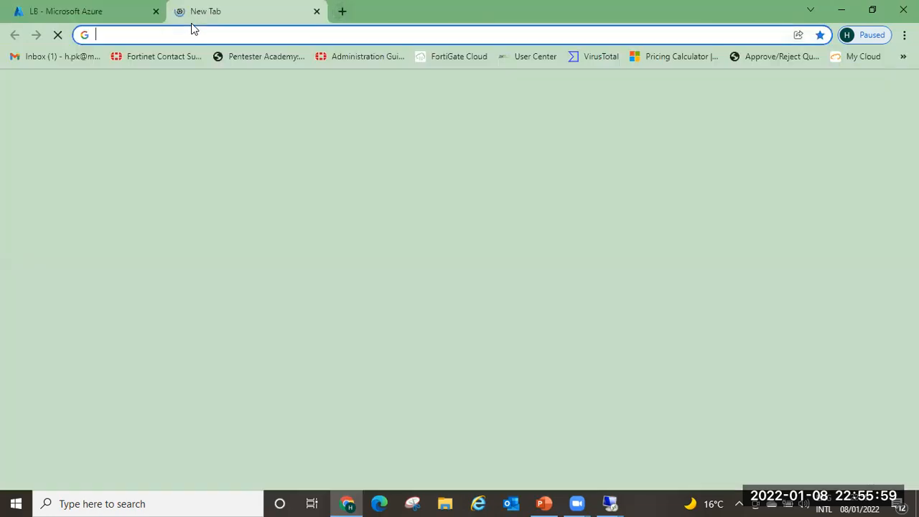
pyautogui.write('20.124.117.199')
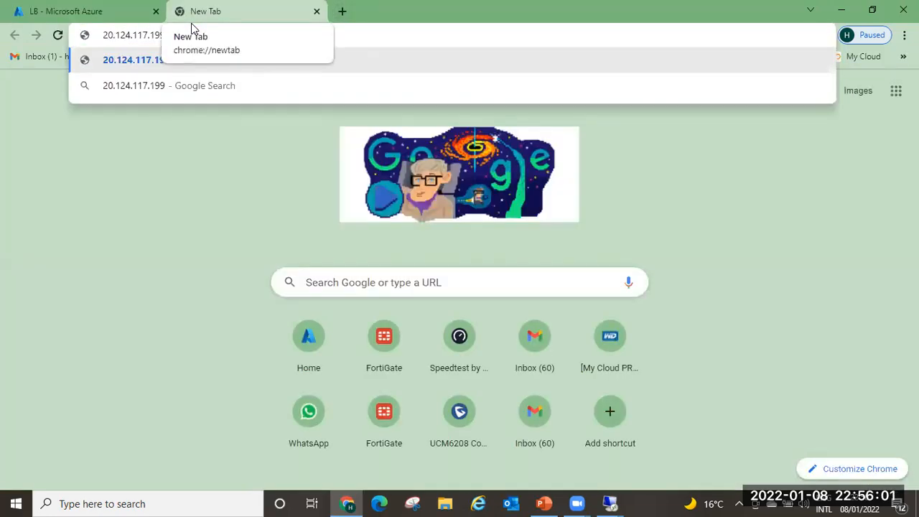
pyautogui.press('Return')
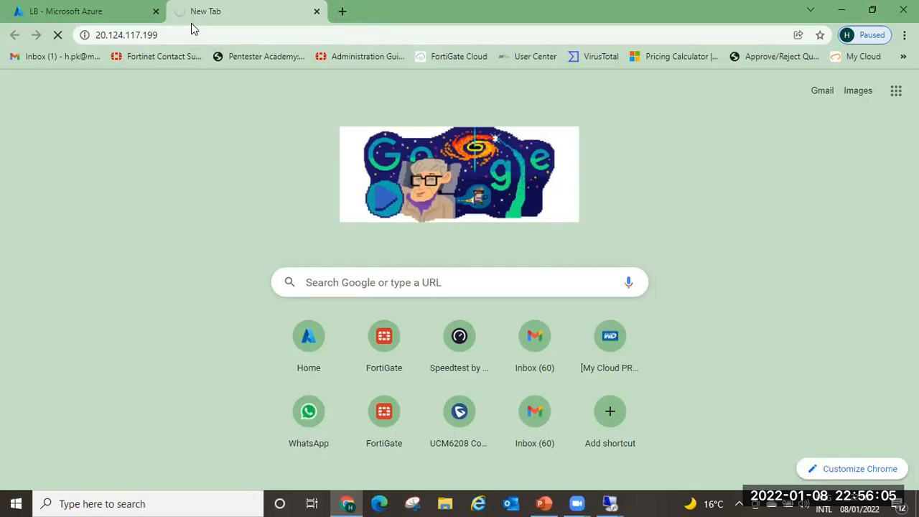
pyautogui.click(156, 11)
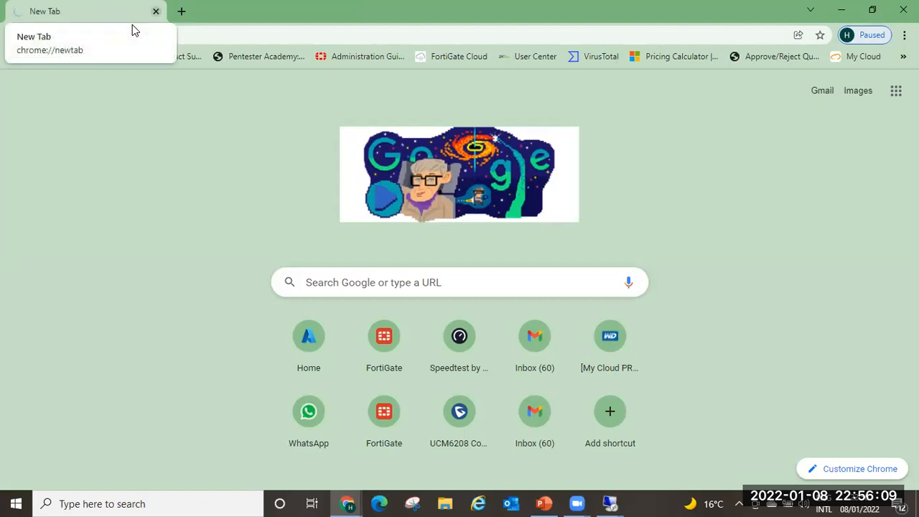
# - Start a new backend pool for LB named backend on virtual network RS1-vnet (RS1), associated to virtual machines
pyautogui.hotkey('alt', 'Tab')
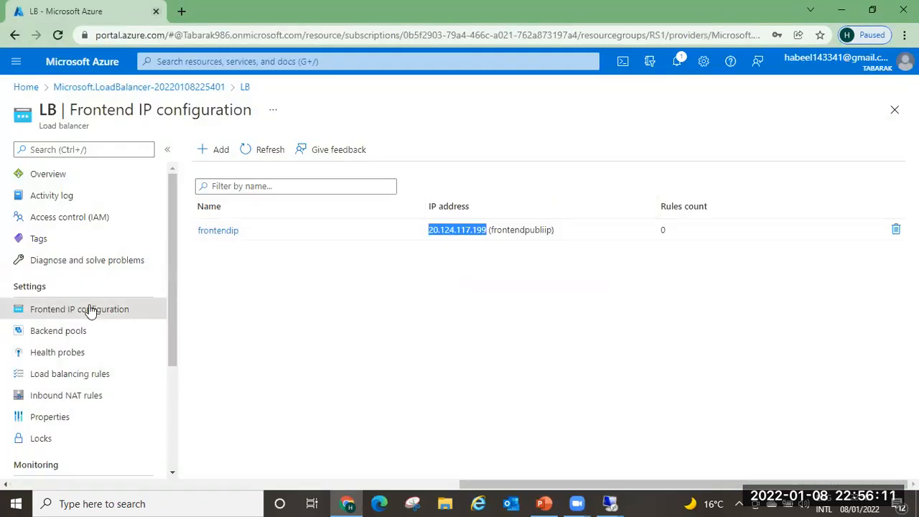
pyautogui.click(308, 345)
pyautogui.click(79, 339)
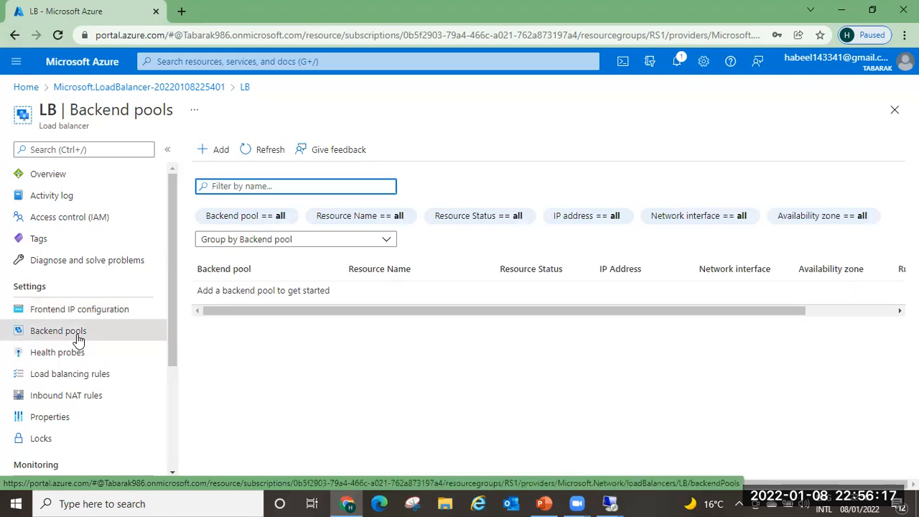
pyautogui.click(221, 151)
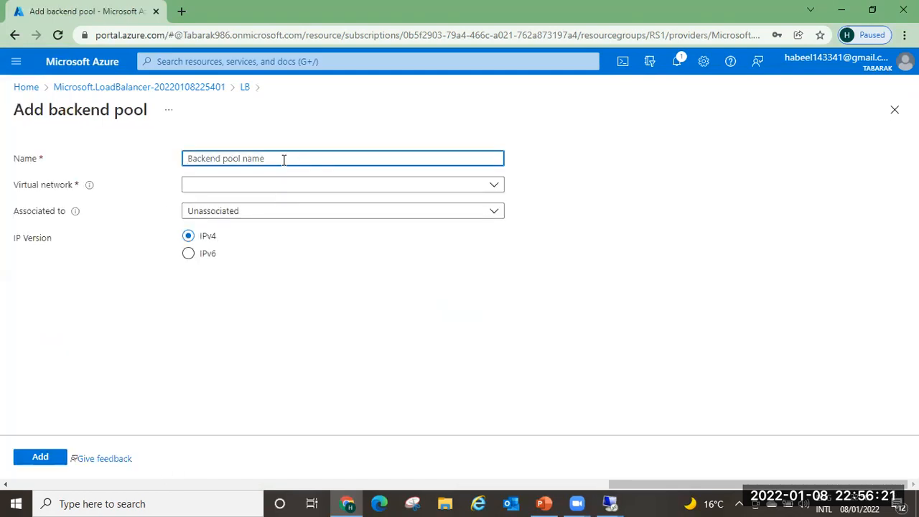
pyautogui.write('backend')
pyautogui.click(254, 185)
pyautogui.click(243, 234)
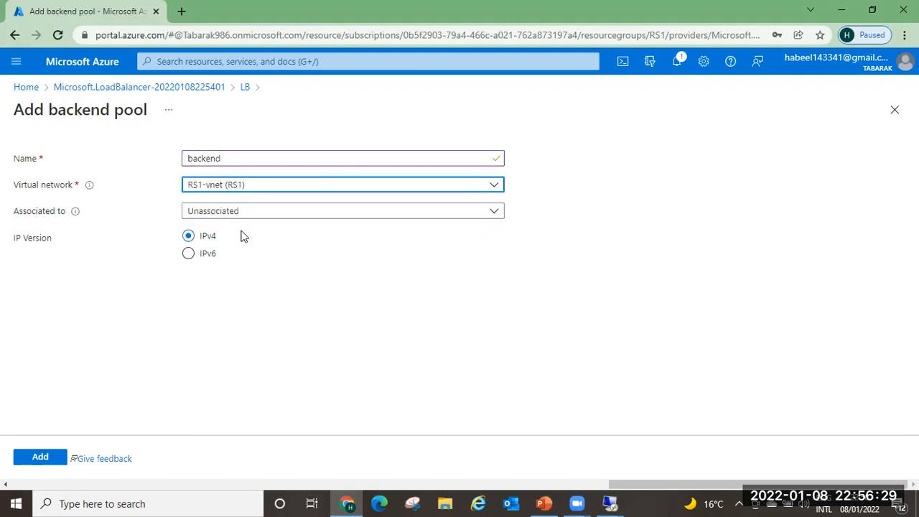
pyautogui.click(248, 213)
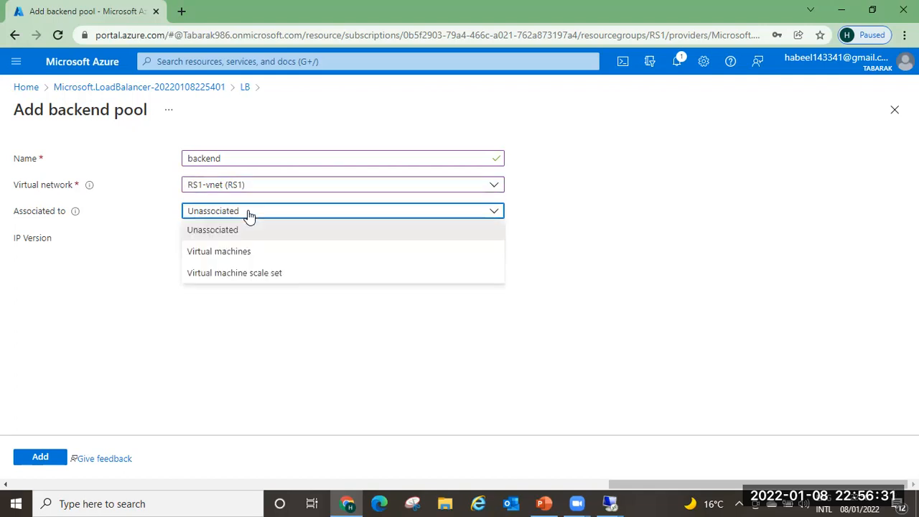
pyautogui.click(229, 252)
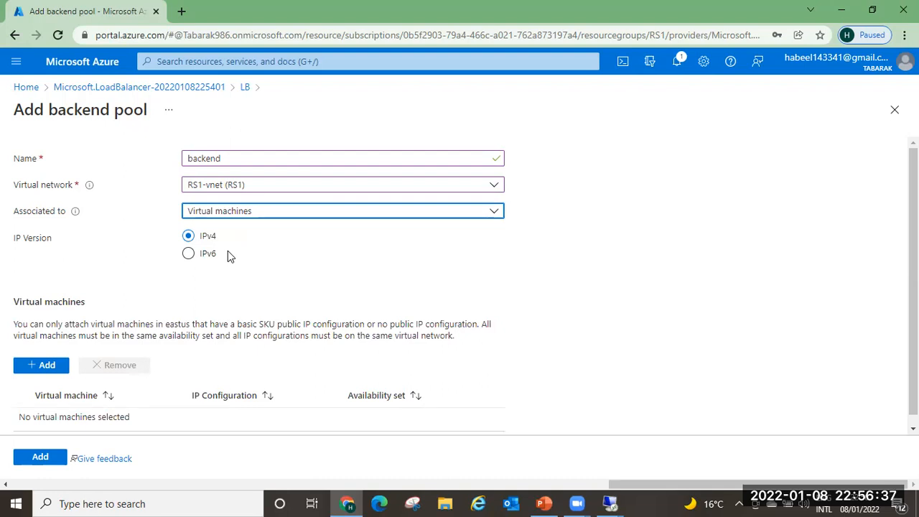
pyautogui.click(282, 215)
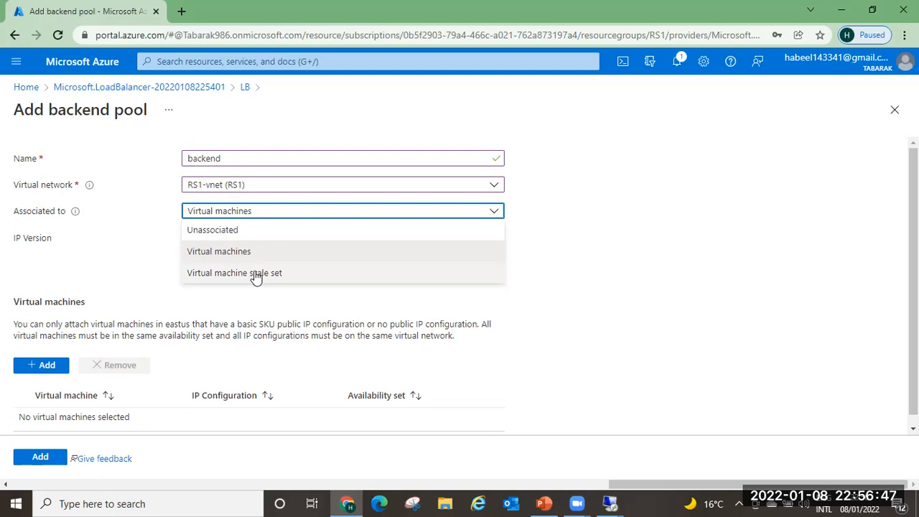
pyautogui.click(129, 269)
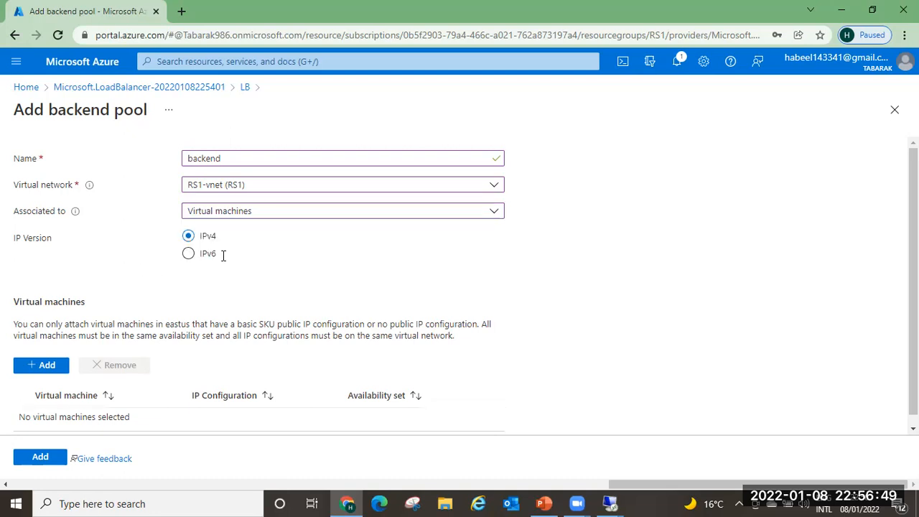
# - Attach vm2 and vm1 to the backend pool and submit it for creation
pyautogui.click(45, 366)
pyautogui.click(185, 217)
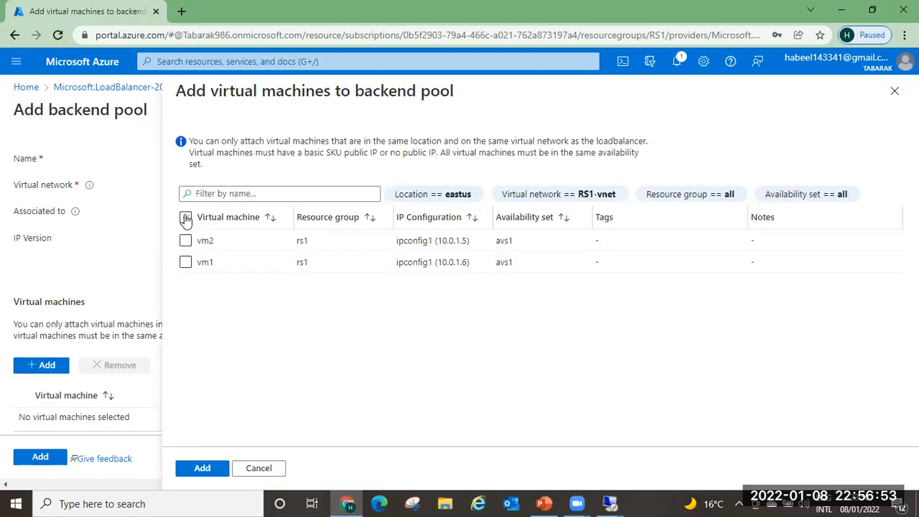
pyautogui.click(185, 240)
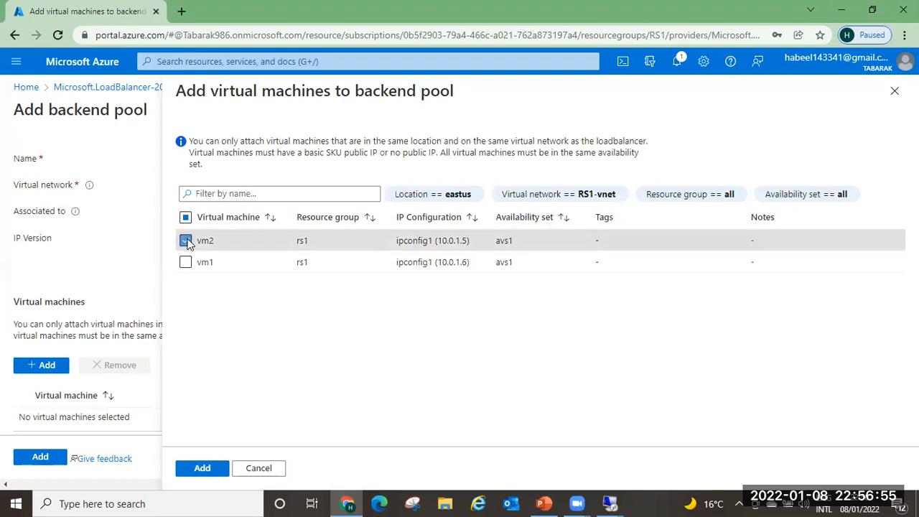
pyautogui.click(186, 262)
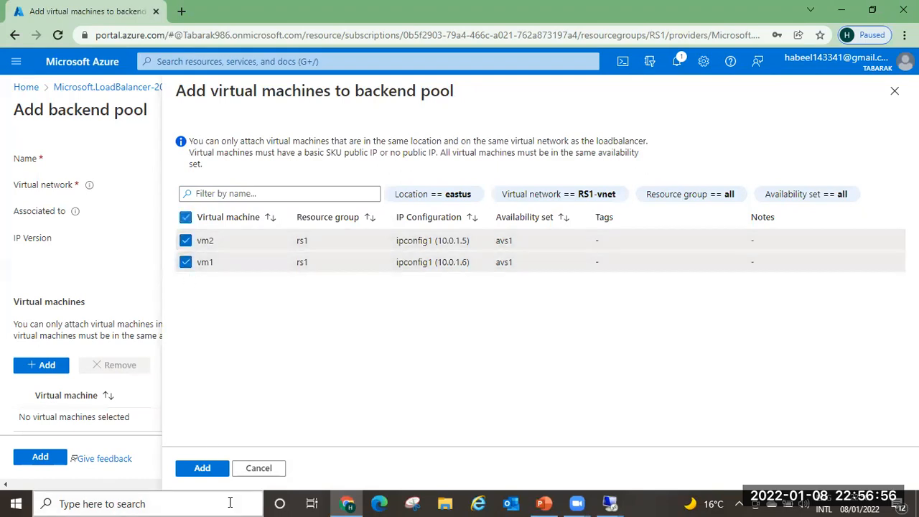
pyautogui.click(203, 467)
pyautogui.scroll(-1, 725, 297)
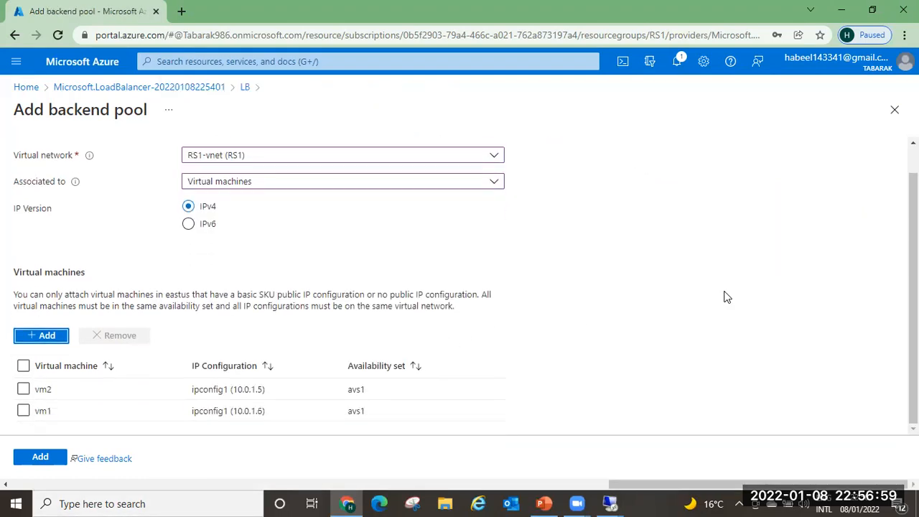
pyautogui.click(40, 461)
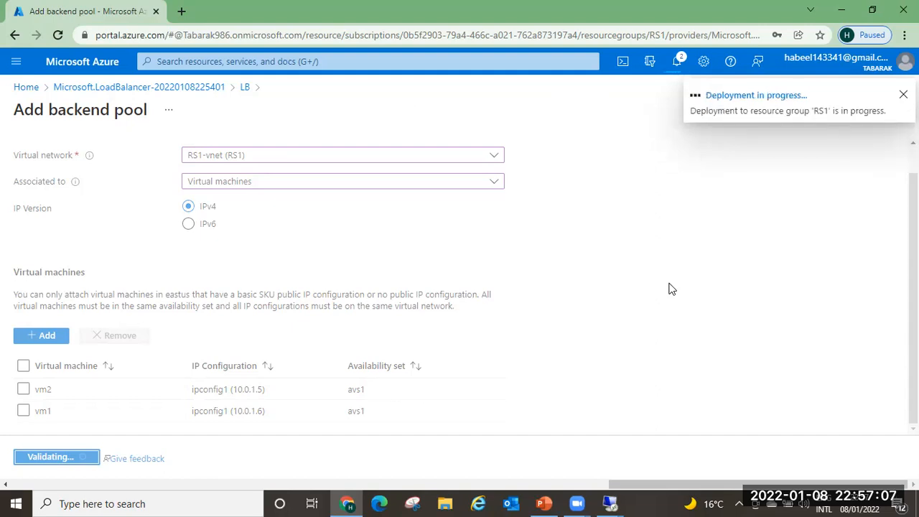
# - Reopen LB from the load balancer list and add a health probe named healthprobe using TCP on port 80
pyautogui.click(22, 90)
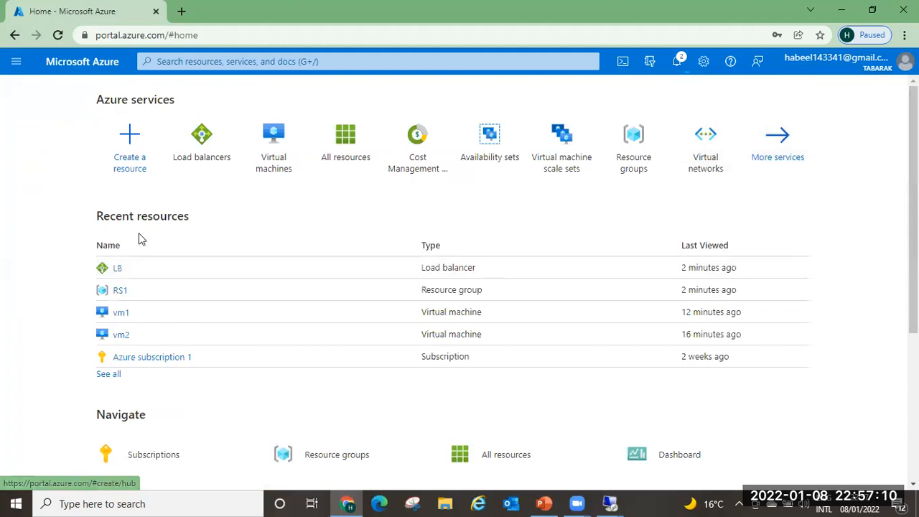
pyautogui.click(201, 148)
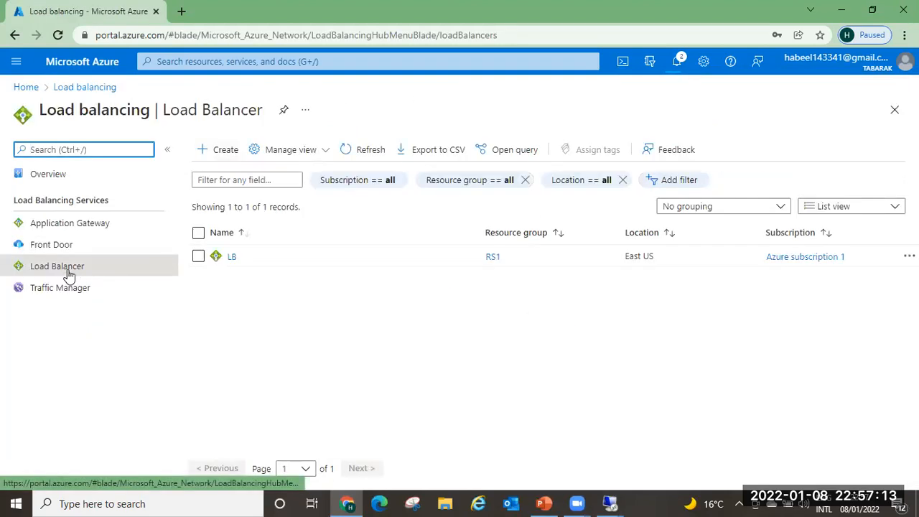
pyautogui.click(230, 260)
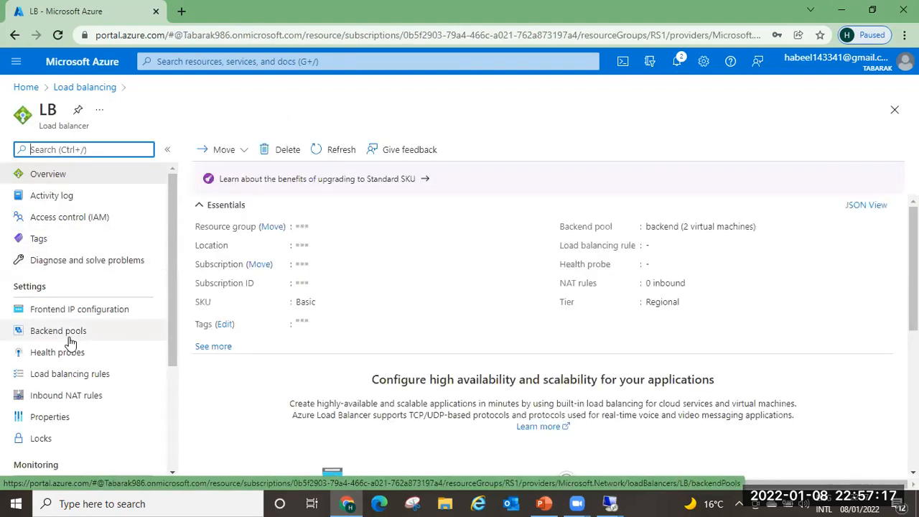
pyautogui.click(59, 356)
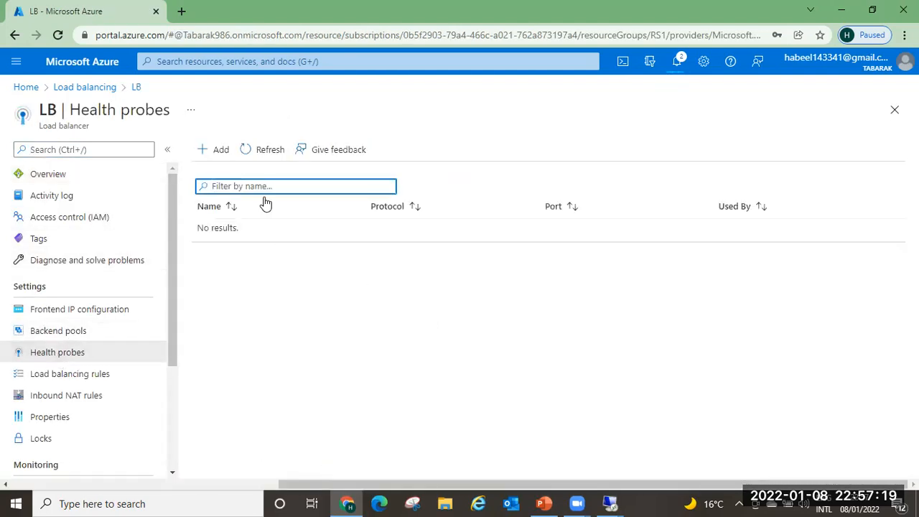
pyautogui.click(220, 150)
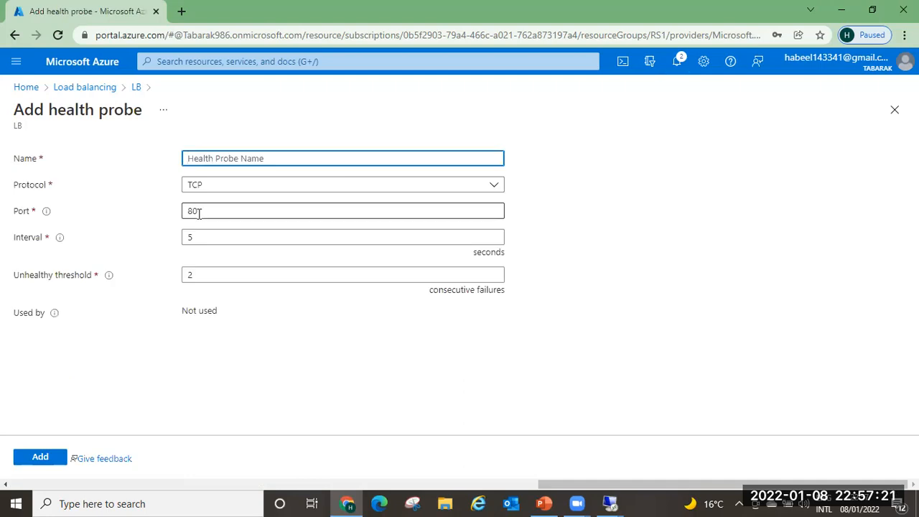
pyautogui.write('healthpro')
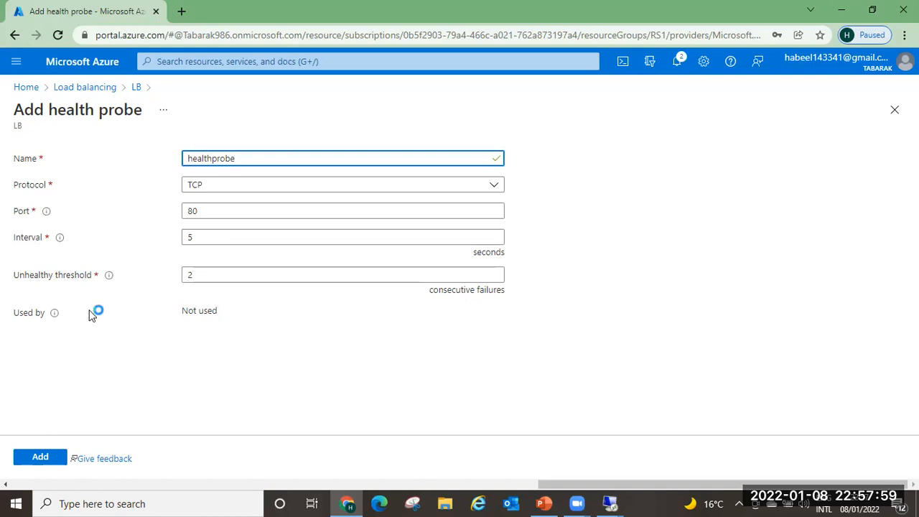
pyautogui.click(40, 457)
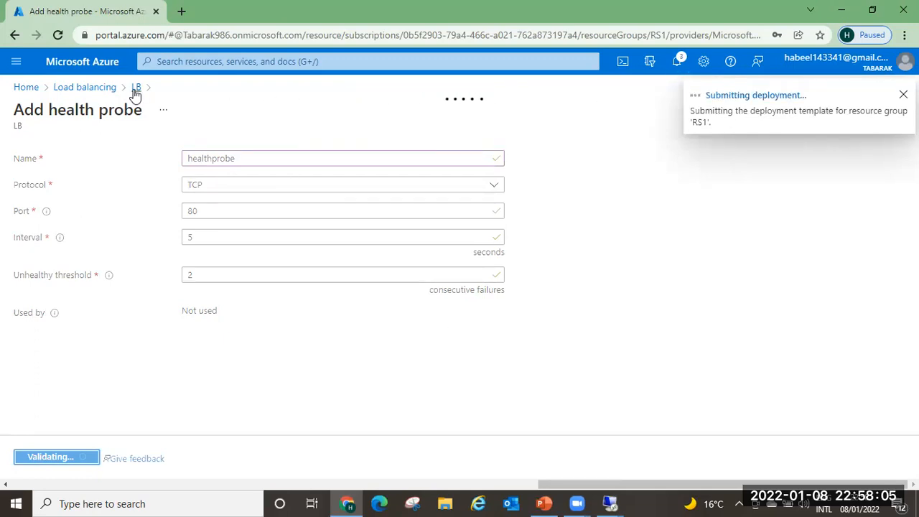
# - Return to LB from the load balancer list and check its health probes
pyautogui.click(97, 87)
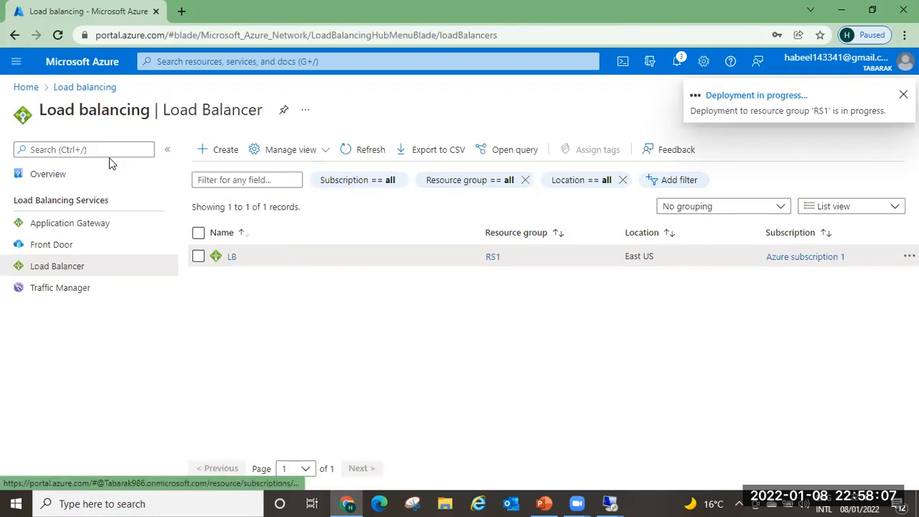
pyautogui.click(230, 257)
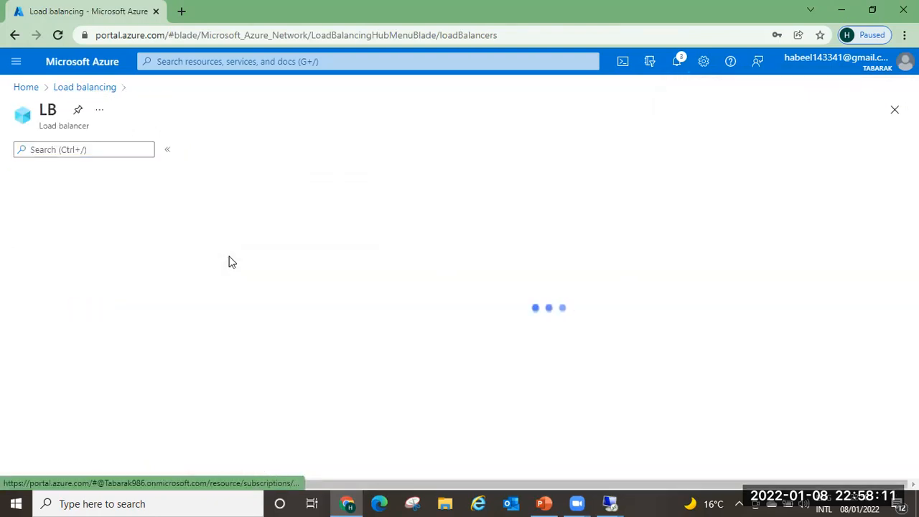
pyautogui.click(89, 330)
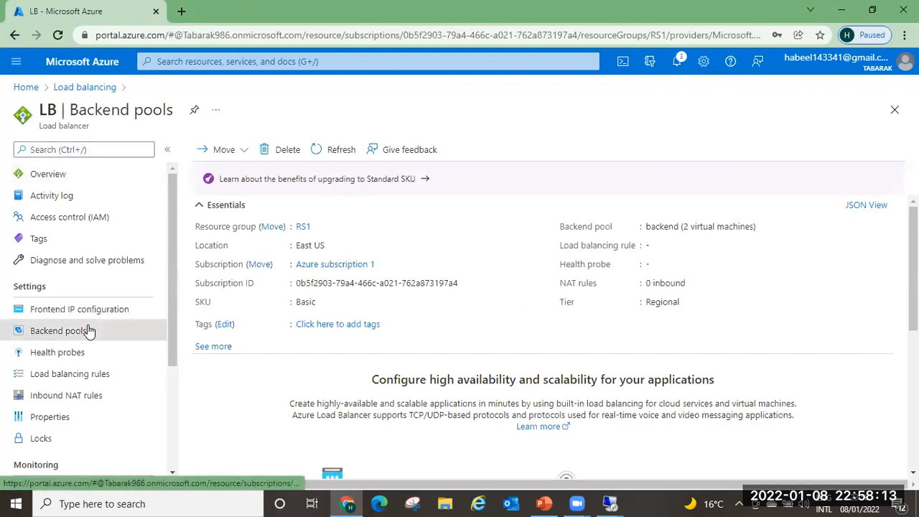
pyautogui.click(46, 356)
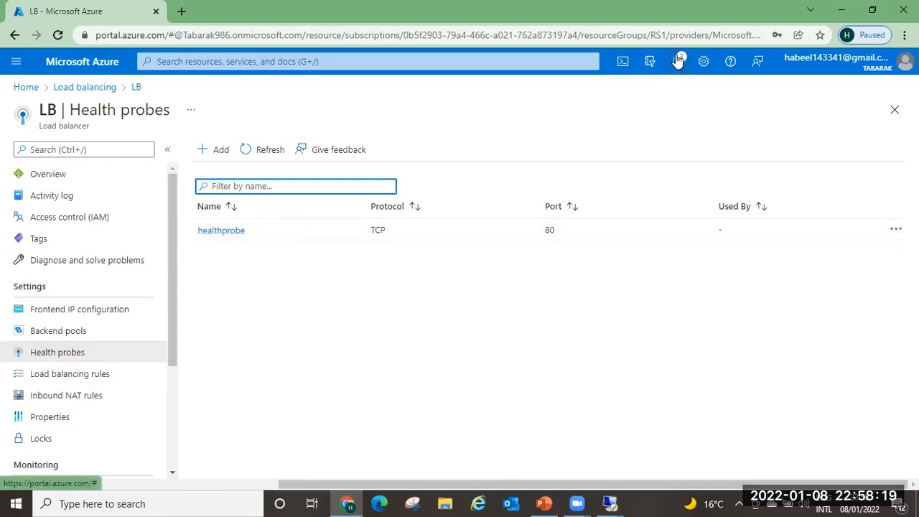
# - Start a load balancing rule for LB named lbrule with frontend IP address frontendip and backend pool backend
pyautogui.click(86, 380)
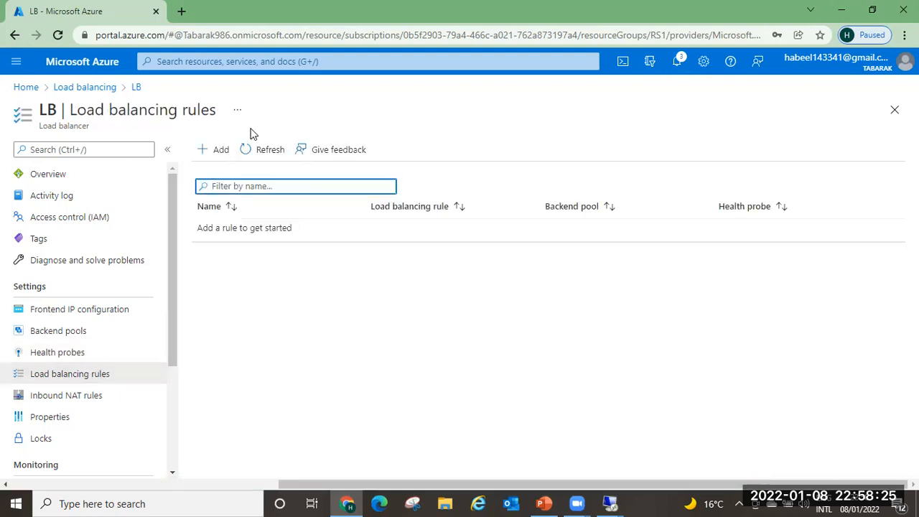
pyautogui.click(222, 149)
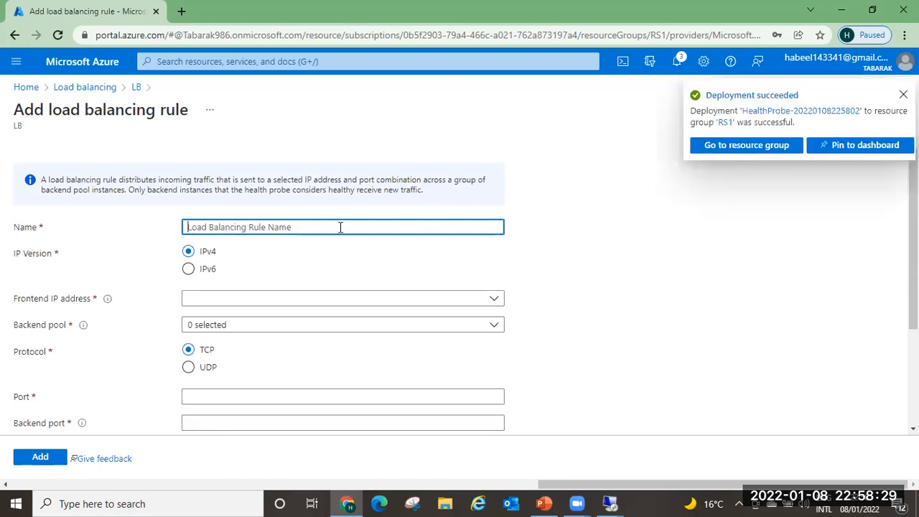
pyautogui.write('lbrule')
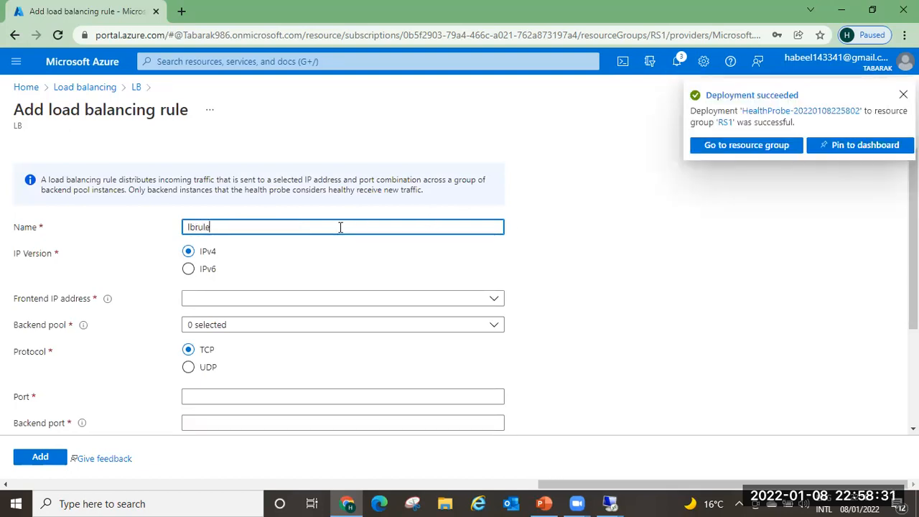
pyautogui.click(261, 300)
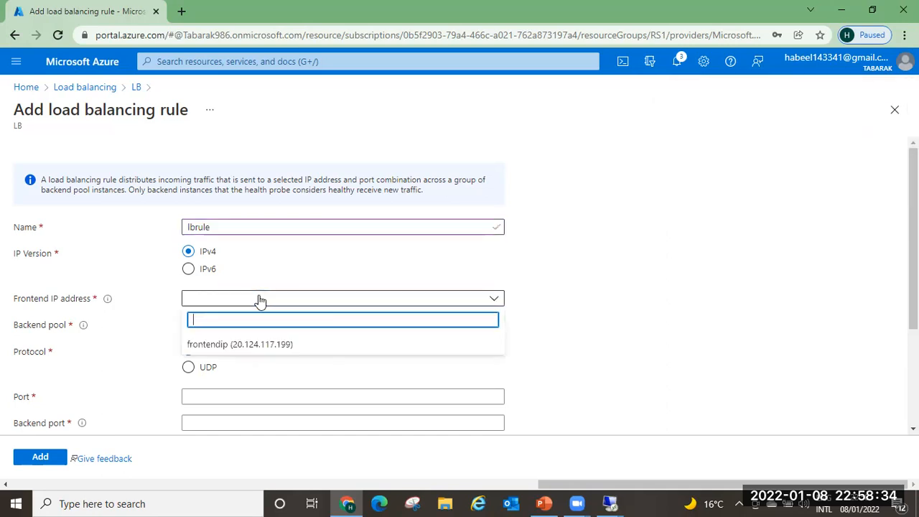
pyautogui.click(242, 345)
pyautogui.click(713, 274)
pyautogui.scroll(-2, 714, 279)
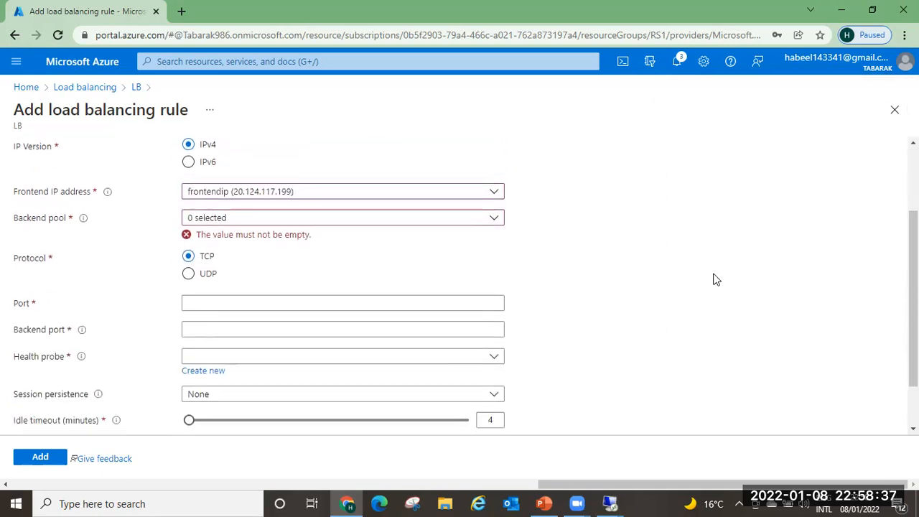
pyautogui.click(488, 218)
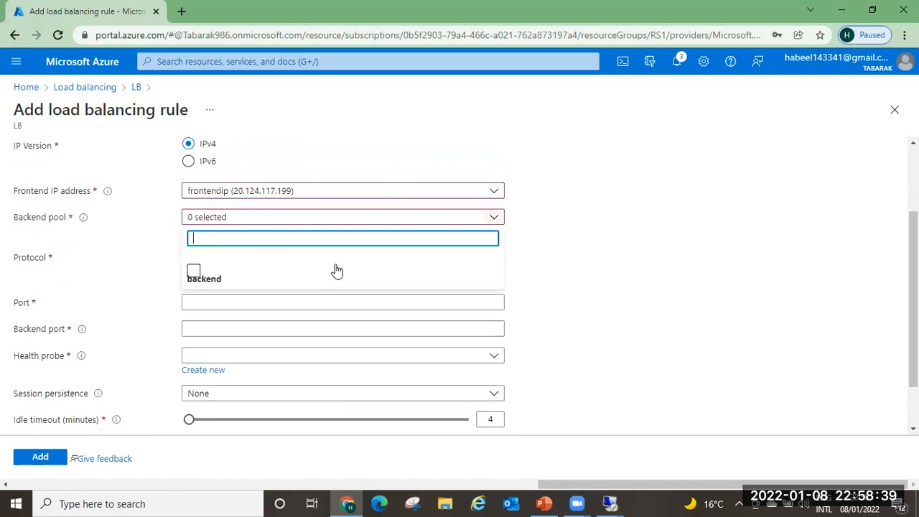
pyautogui.click(213, 280)
pyautogui.click(613, 240)
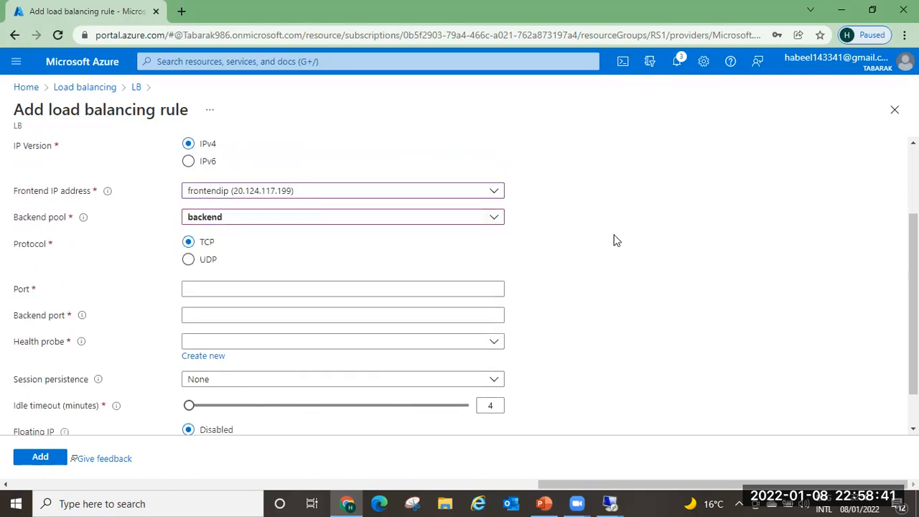
# - Set the rule's port and backend port to 80 and assign healthprobe as its health probe
pyautogui.click(260, 288)
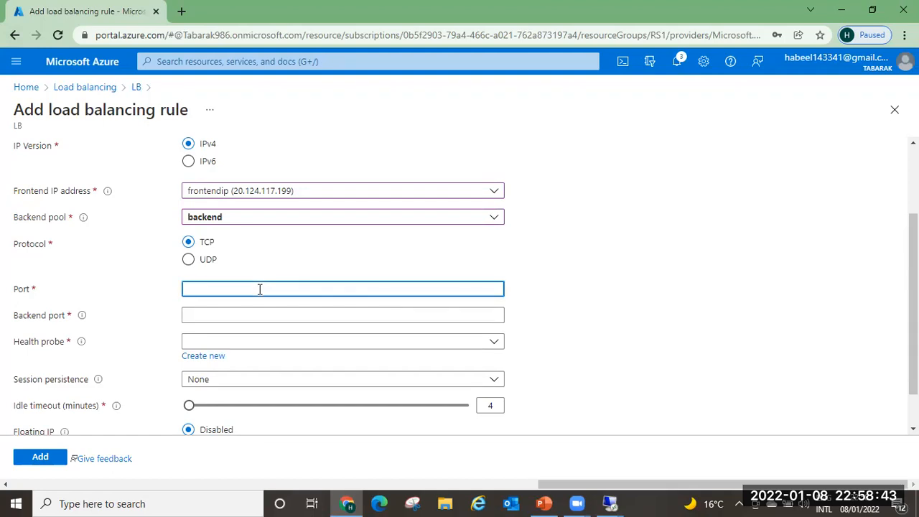
pyautogui.click(226, 308)
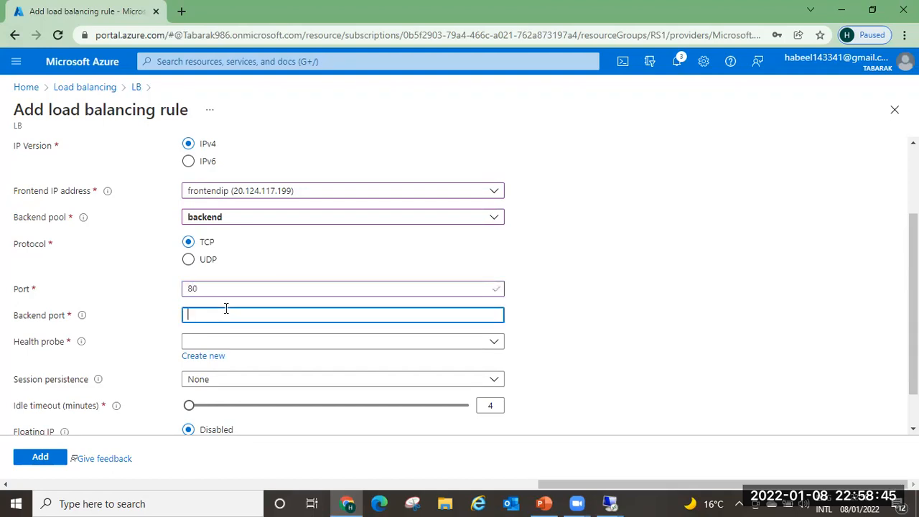
pyautogui.write('80')
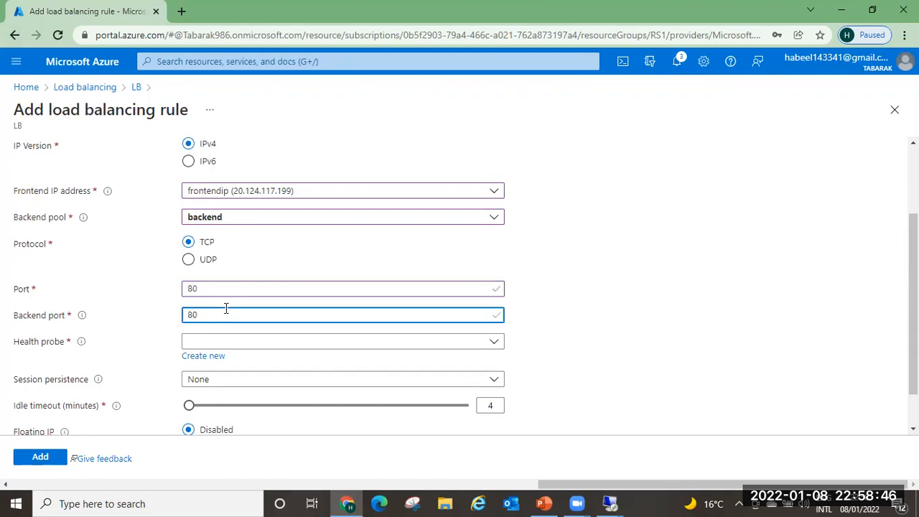
pyautogui.click(214, 342)
pyautogui.click(209, 386)
pyautogui.click(691, 307)
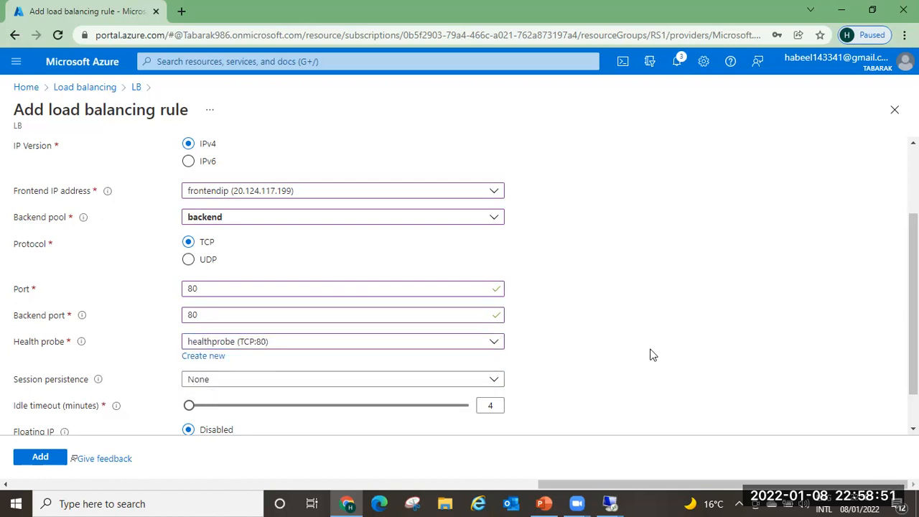
# - Review the load balancing rule's settings and set its session persistence to Client IP
pyautogui.scroll(-1, 649, 355)
pyautogui.scroll(3, 650, 354)
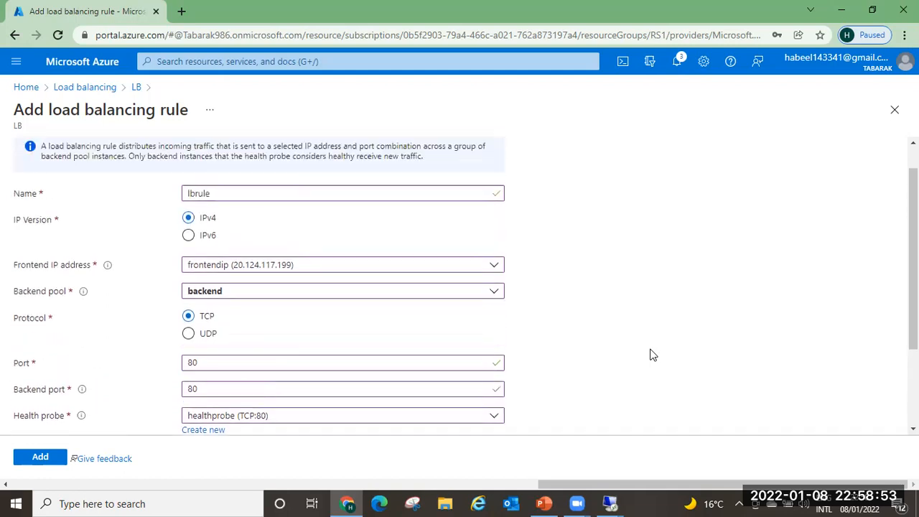
pyautogui.scroll(-1, 650, 354)
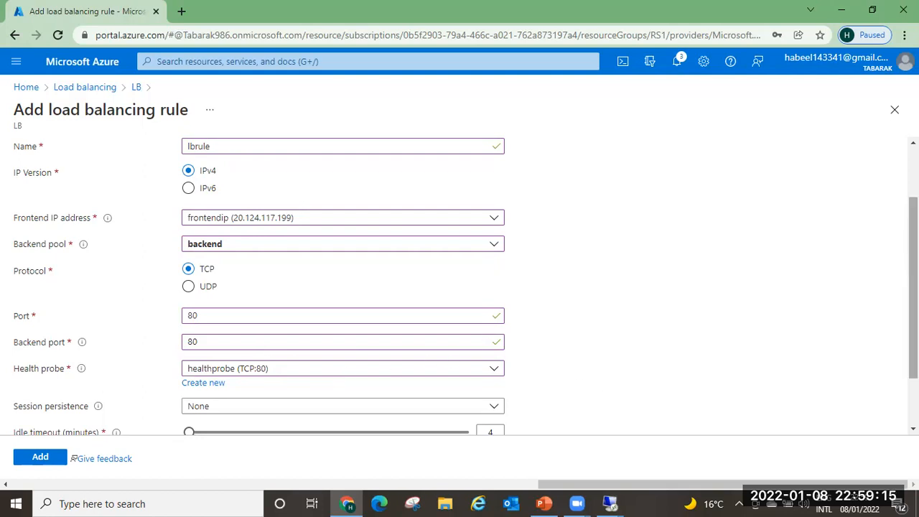
pyautogui.scroll(-2, 435, 340)
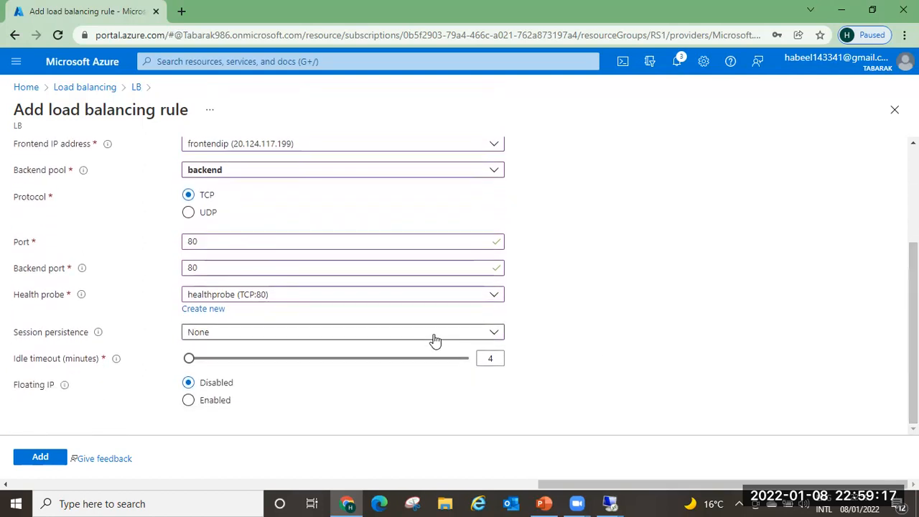
pyautogui.click(371, 333)
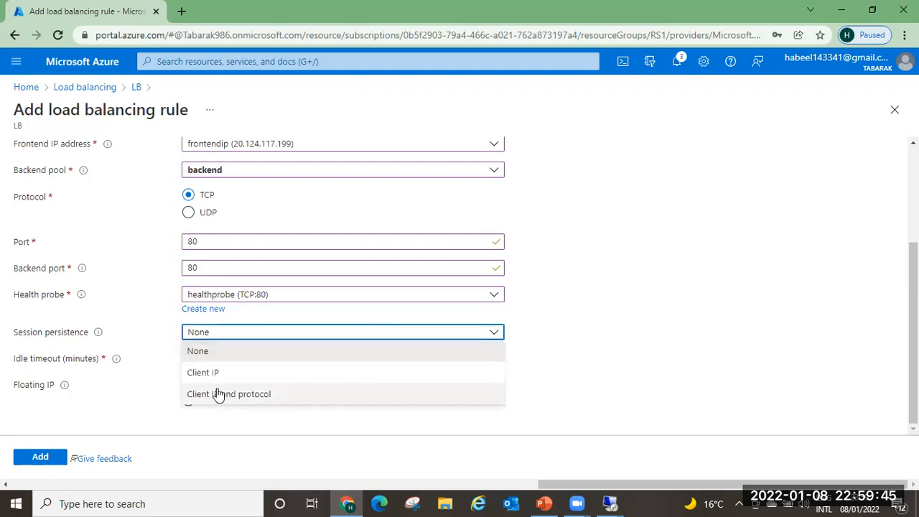
pyautogui.click(208, 373)
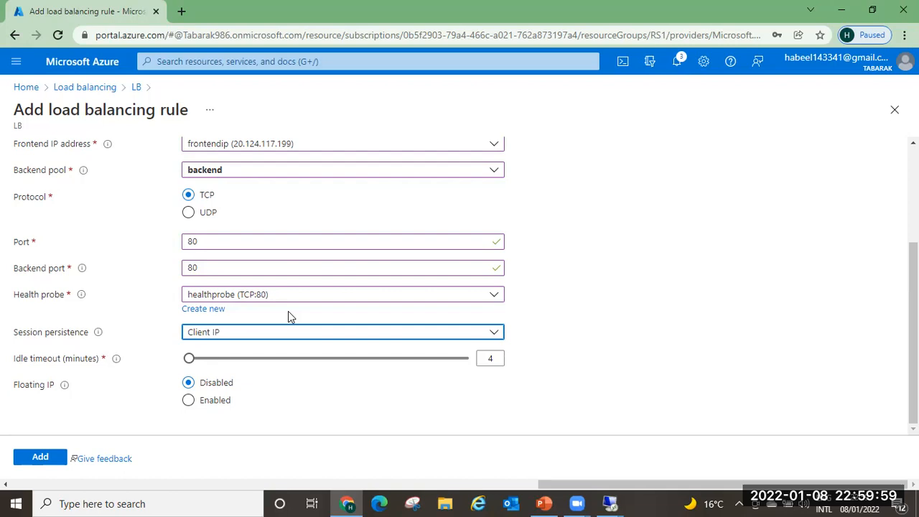
# - Set the rule's session persistence to None and add the load balancing rule to LB
pyautogui.click(353, 340)
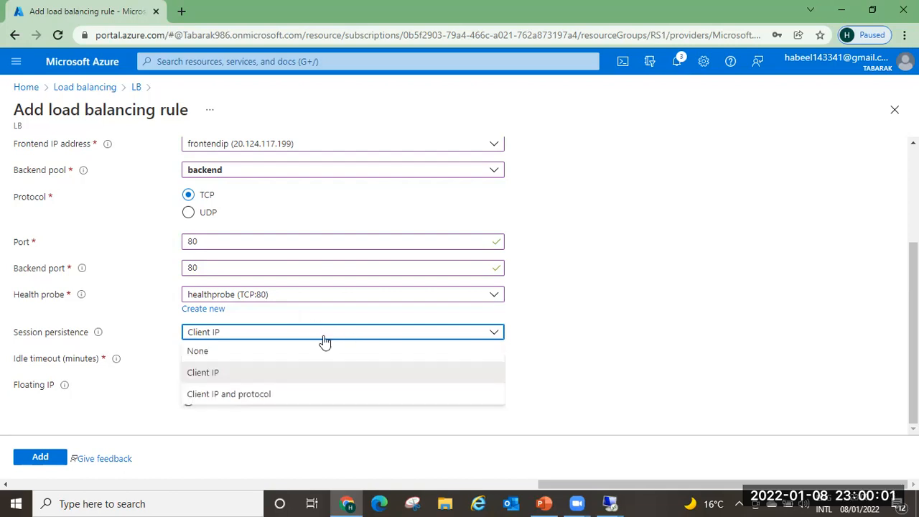
pyautogui.click(248, 353)
pyautogui.hotkey('shift', 'Tab')
pyautogui.hotkey('shift', 'Tab')
pyautogui.hotkey('shift', 'Tab')
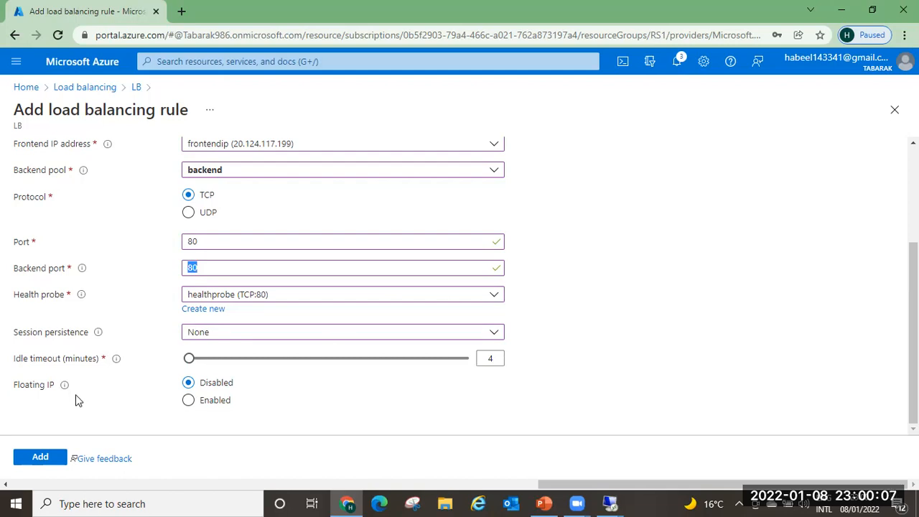
pyautogui.click(37, 456)
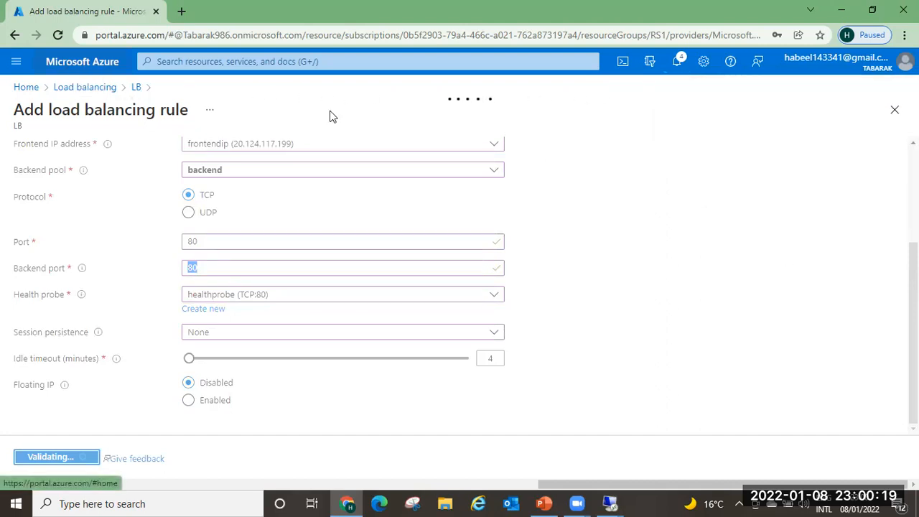
# - Reopen LB from the load balancer list and copy the IP address of frontendip from its frontend IP configuration
pyautogui.click(28, 87)
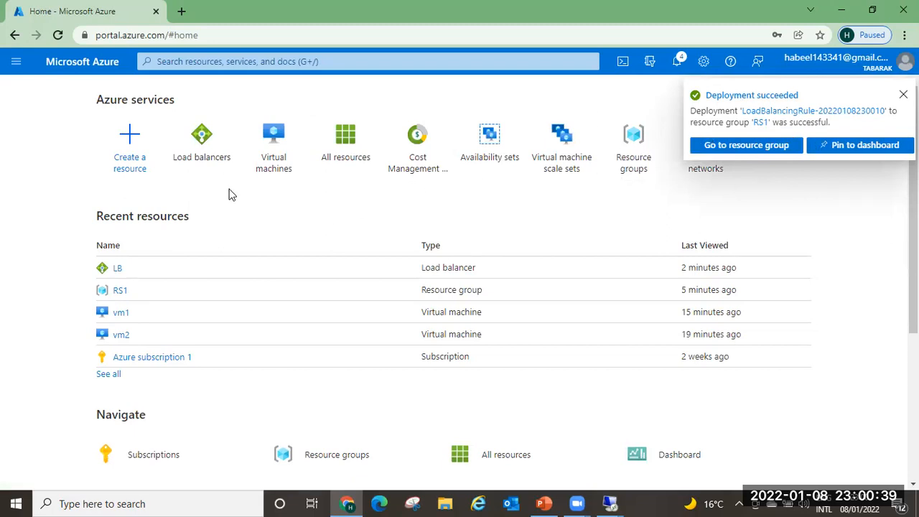
pyautogui.click(201, 138)
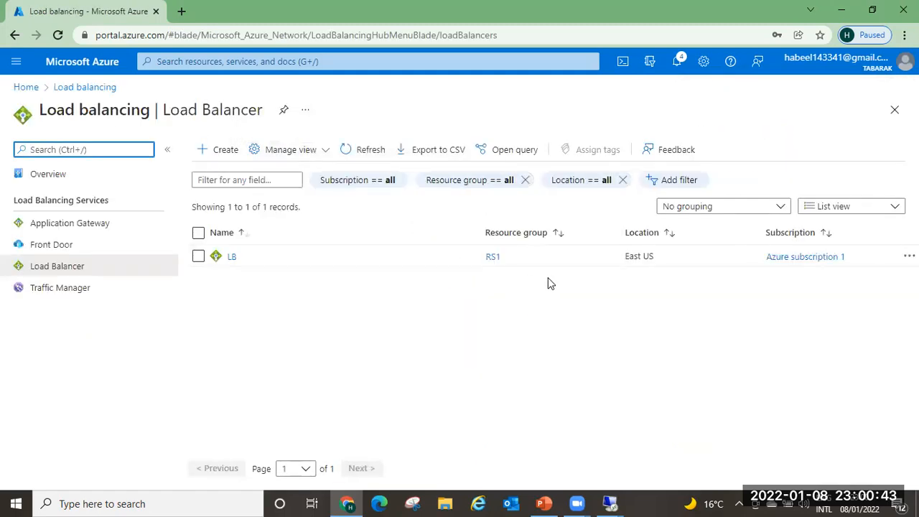
pyautogui.click(232, 259)
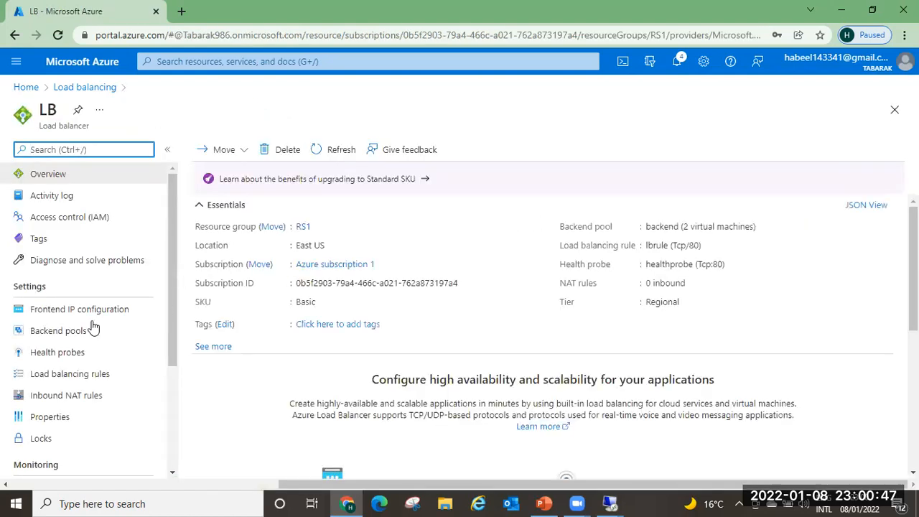
pyautogui.click(81, 313)
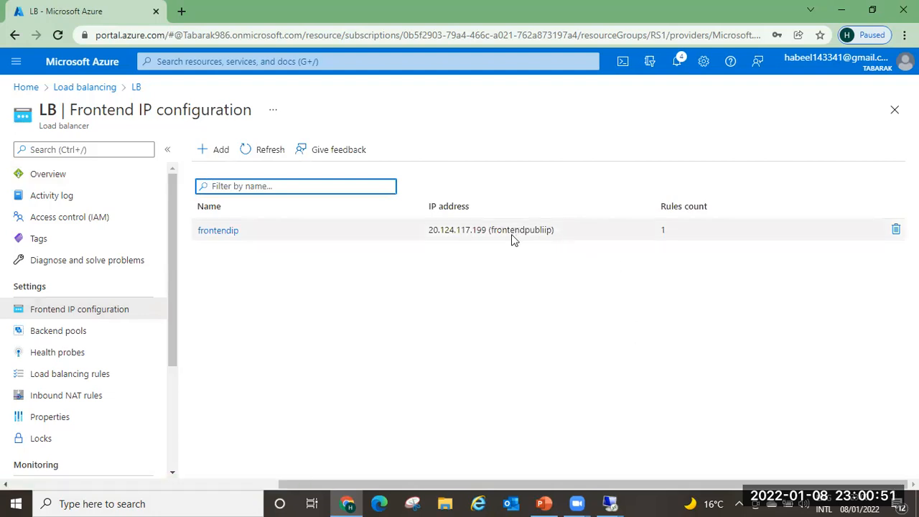
pyautogui.moveTo(488, 231); pyautogui.dragTo(430, 231)
pyautogui.hotkey('ctrl', 'c')
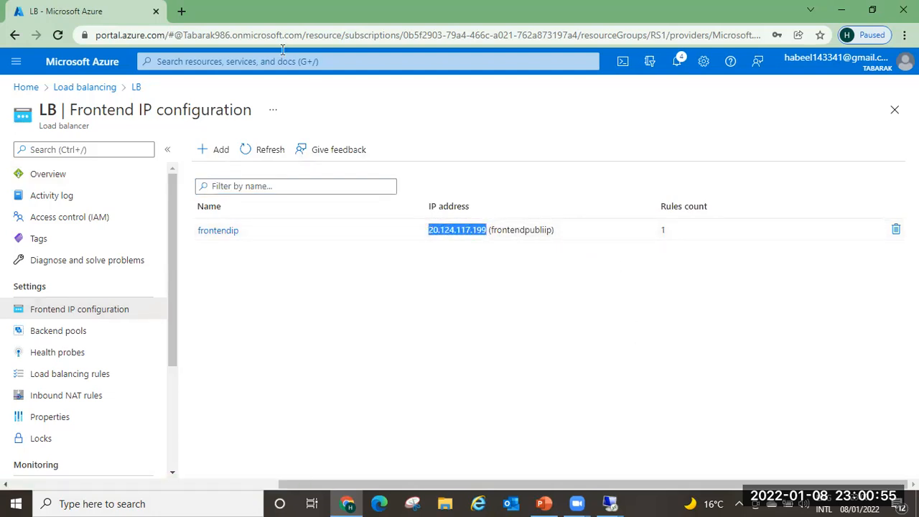
# - Load the copied frontend address 20.124.117.199 in a new browser tab
pyautogui.hotkey('ctrl', 't')
pyautogui.hotkey('ctrl', 'v')
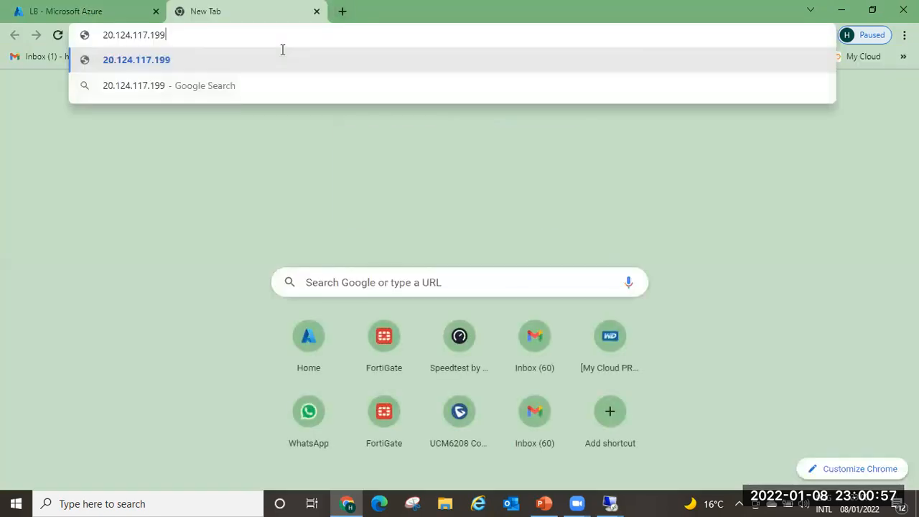
pyautogui.press('Return')
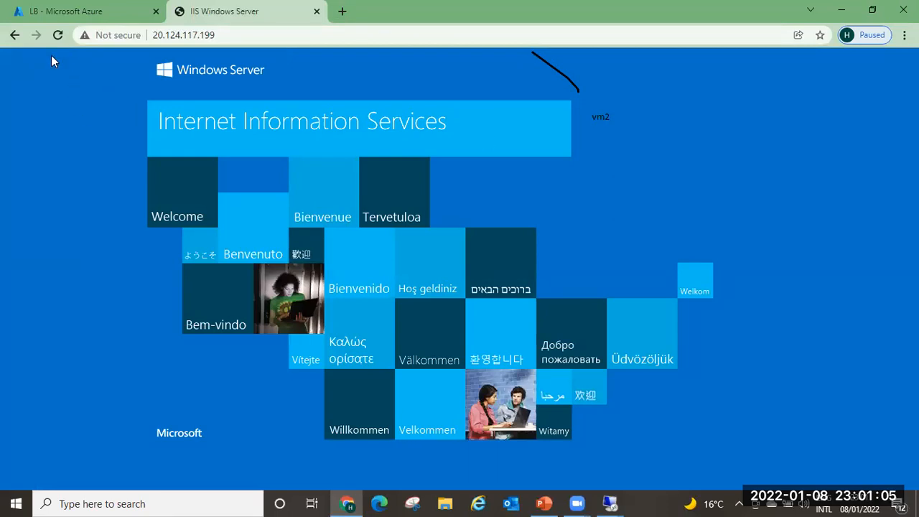
# - Place the IIS page's tab before the LB tab and reload 20.124.117.199 to check which VM responds
pyautogui.click(61, 15)
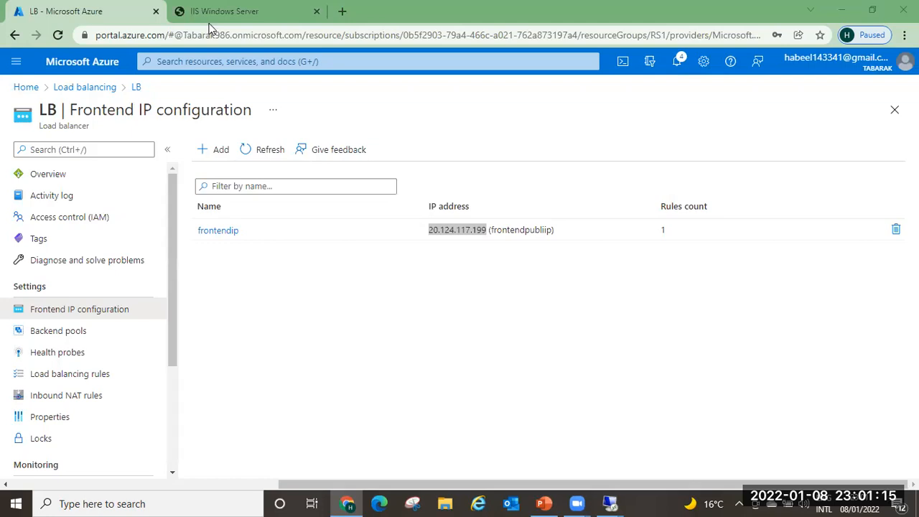
pyautogui.moveTo(209, 22); pyautogui.dragTo(65, 9)
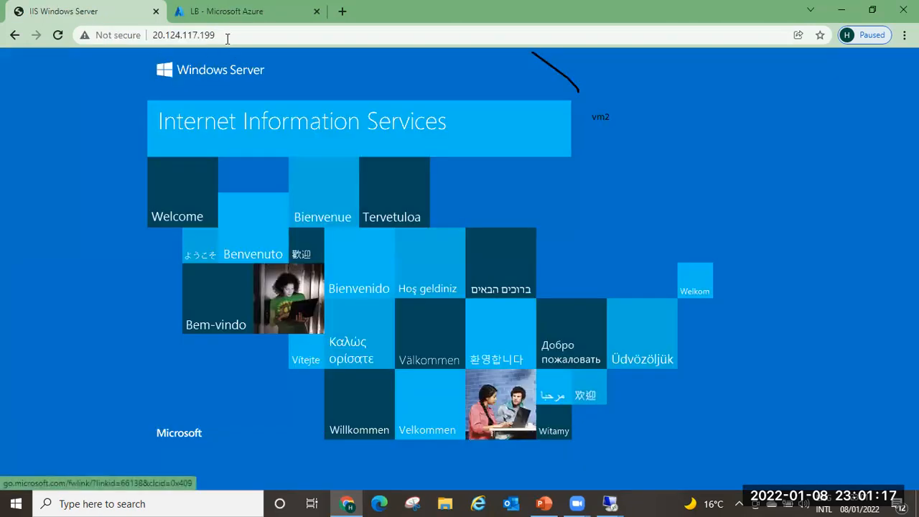
pyautogui.click(51, 32)
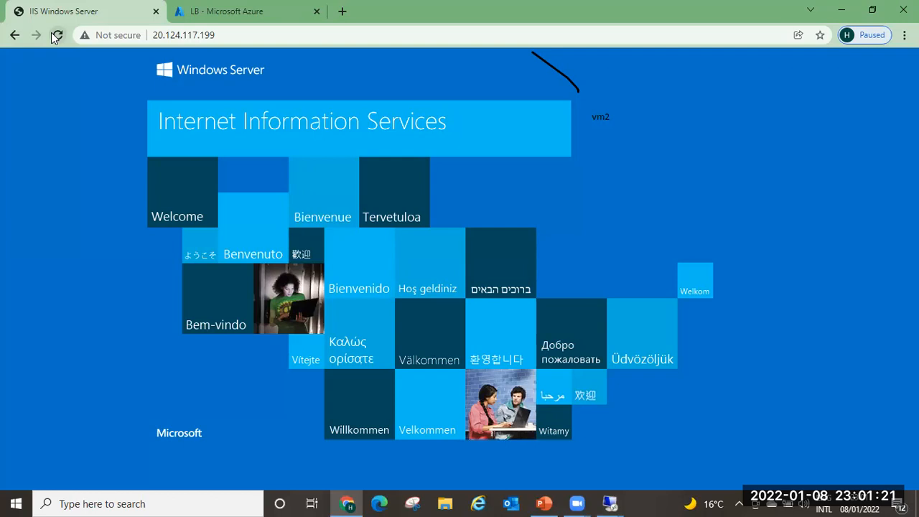
pyautogui.click(205, 34)
pyautogui.hotkey('ctrl', 'c')
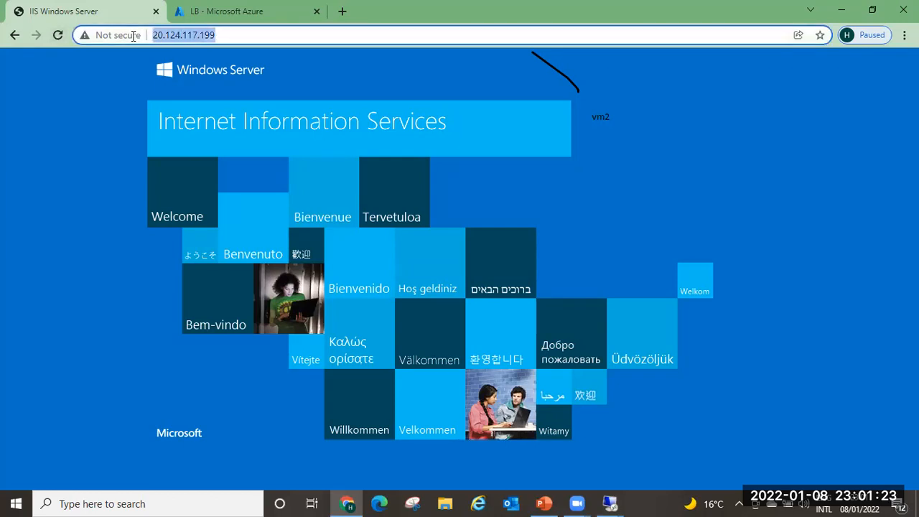
pyautogui.press('BackSpace')
pyautogui.hotkey('ctrl', 'v')
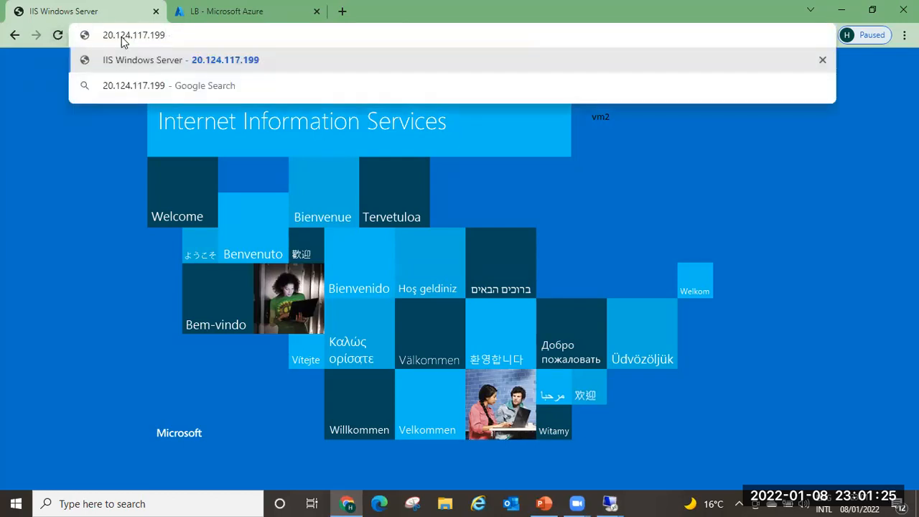
pyautogui.press('Return')
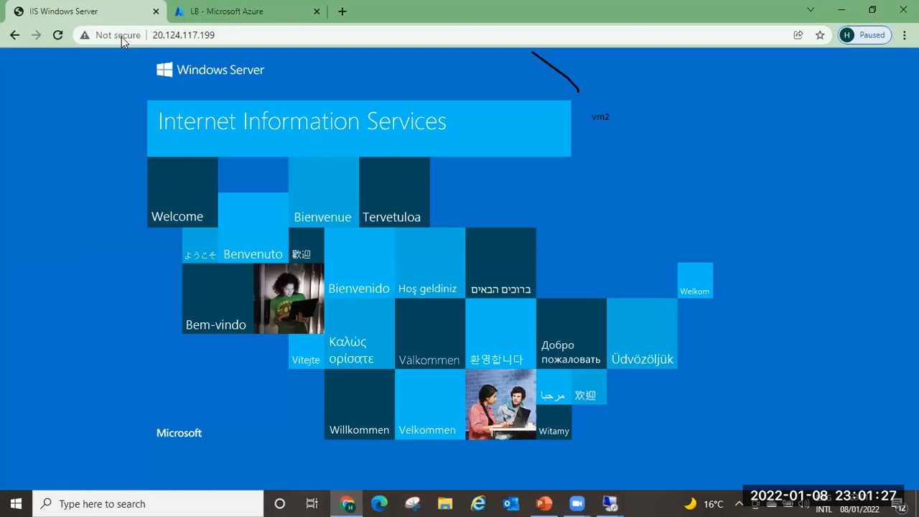
# - Open 20.124.117.199 again in another new browser tab to test the load balancer's response
pyautogui.click(343, 22)
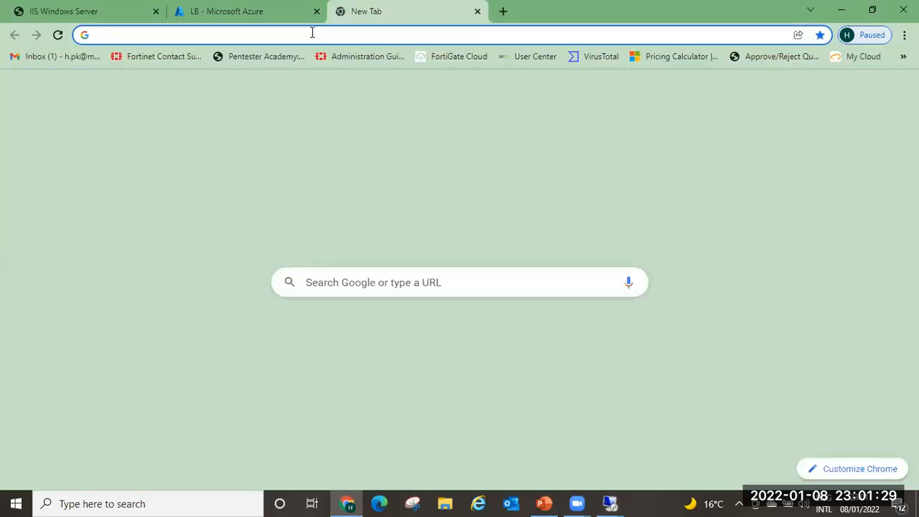
pyautogui.hotkey('ctrl', 'v')
pyautogui.press('Return')
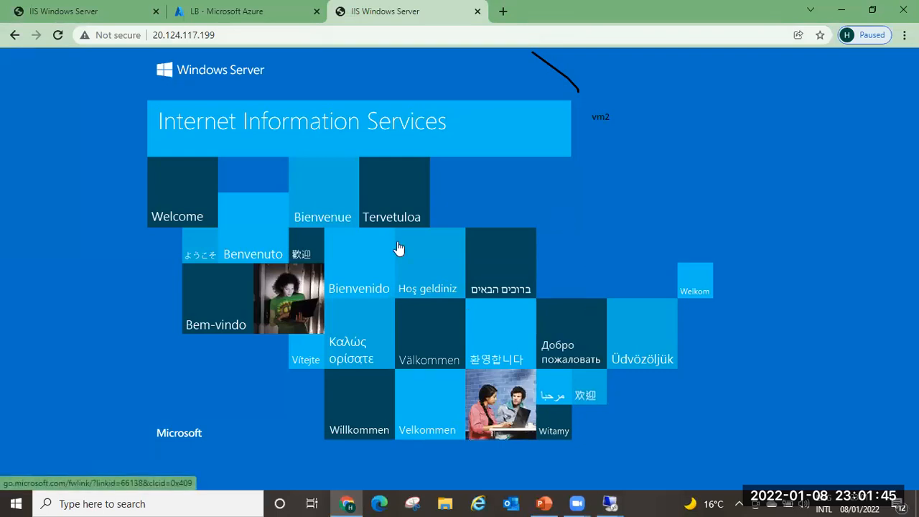
# - Return to the Azure portal home, open vm2 from the recent resources and stop the virtual machine
pyautogui.click(258, 13)
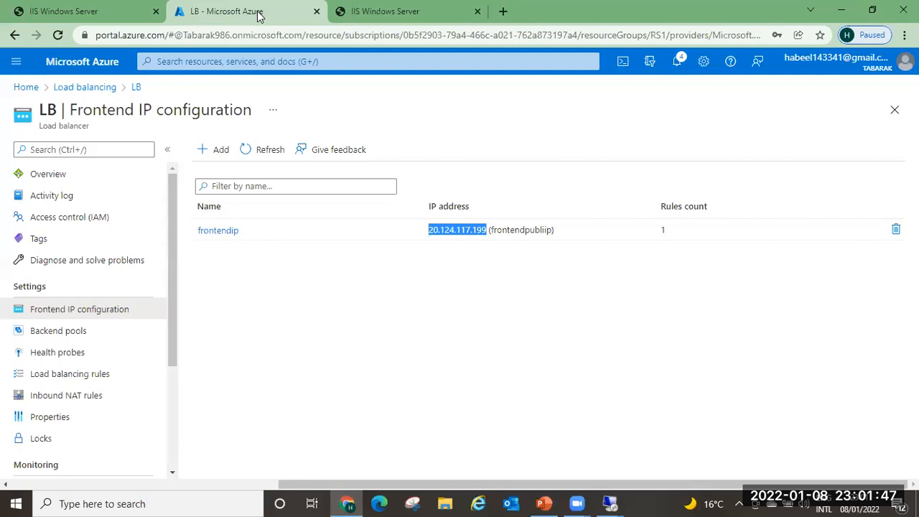
pyautogui.click(26, 87)
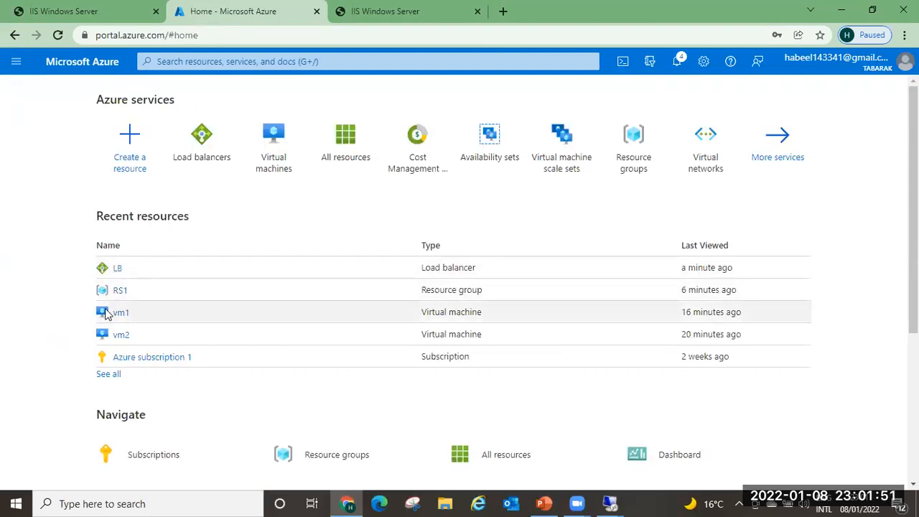
pyautogui.click(118, 335)
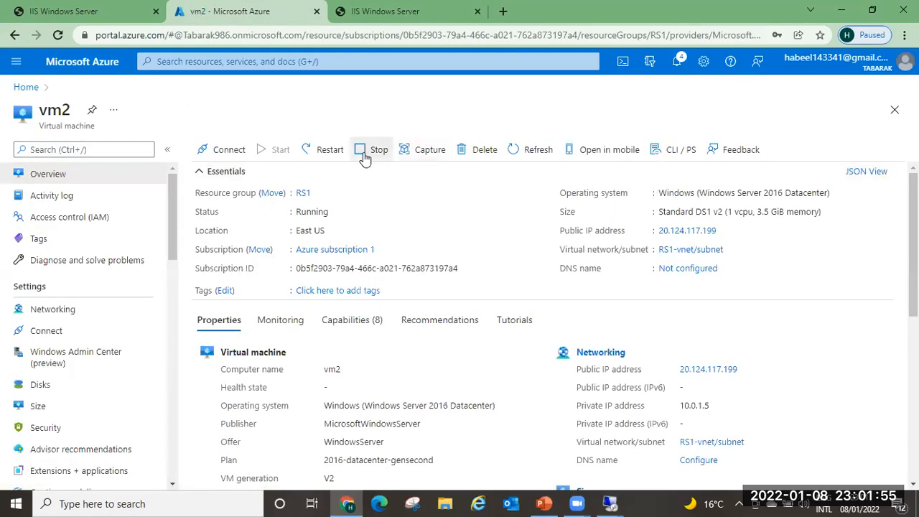
pyautogui.click(364, 152)
pyautogui.click(219, 227)
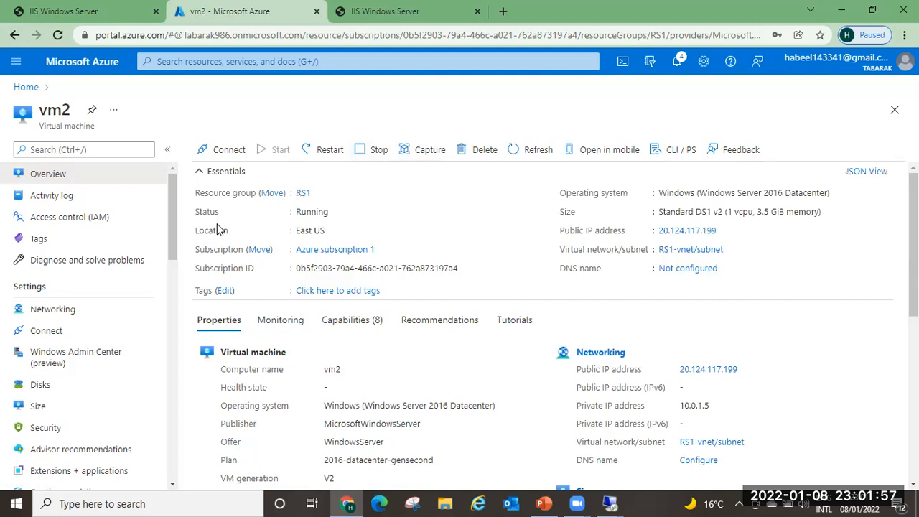
# - Close both IIS page tabs, load 20.124.117.199 in a fresh tab and refresh it to test failover
pyautogui.click(388, 26)
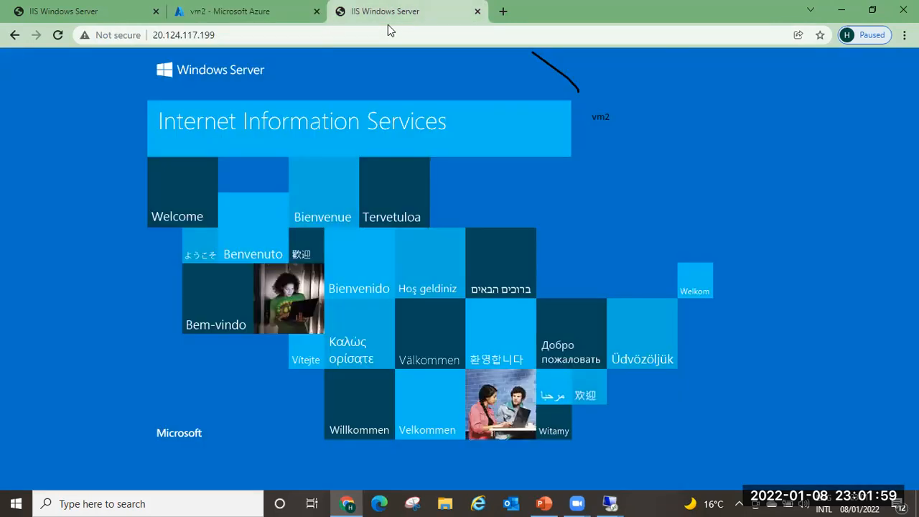
pyautogui.hotkey('ctrl', 'w')
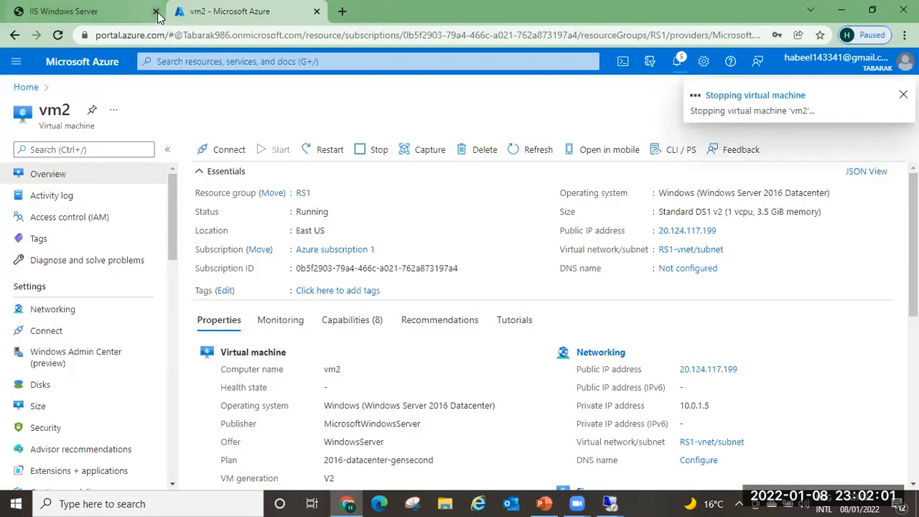
pyautogui.click(156, 11)
pyautogui.click(180, 13)
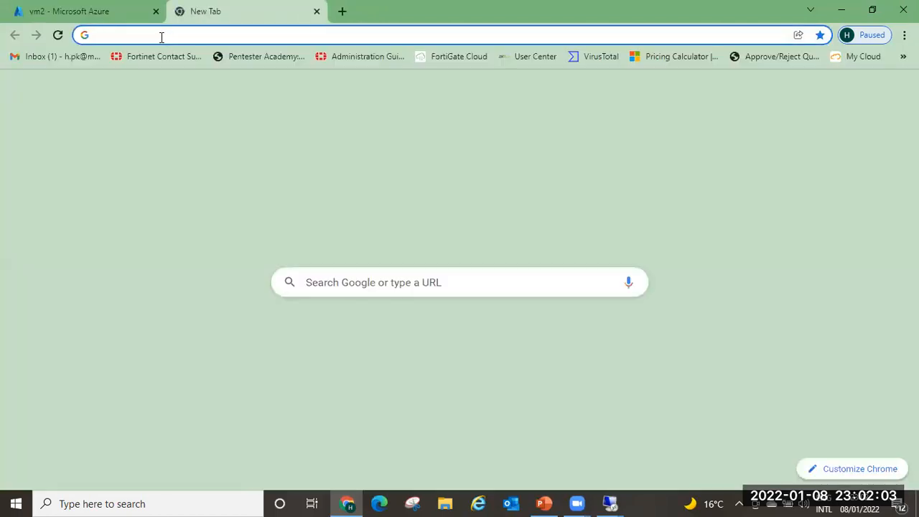
pyautogui.write('20.124.117.199')
pyautogui.press('Return')
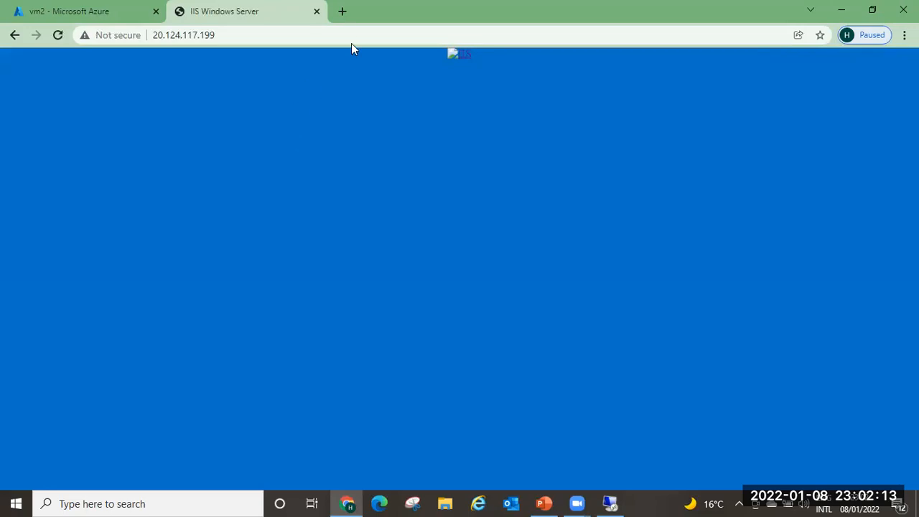
pyautogui.click(58, 35)
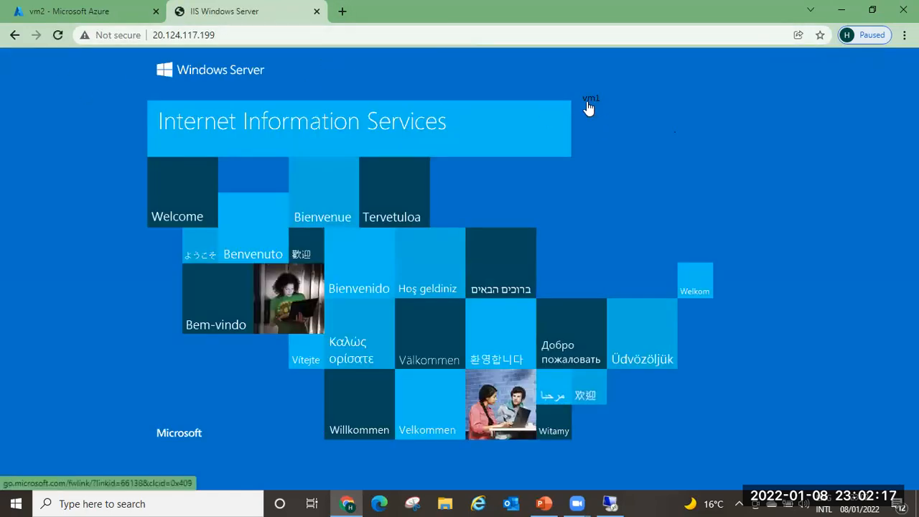
pyautogui.click(57, 36)
pyautogui.click(577, 503)
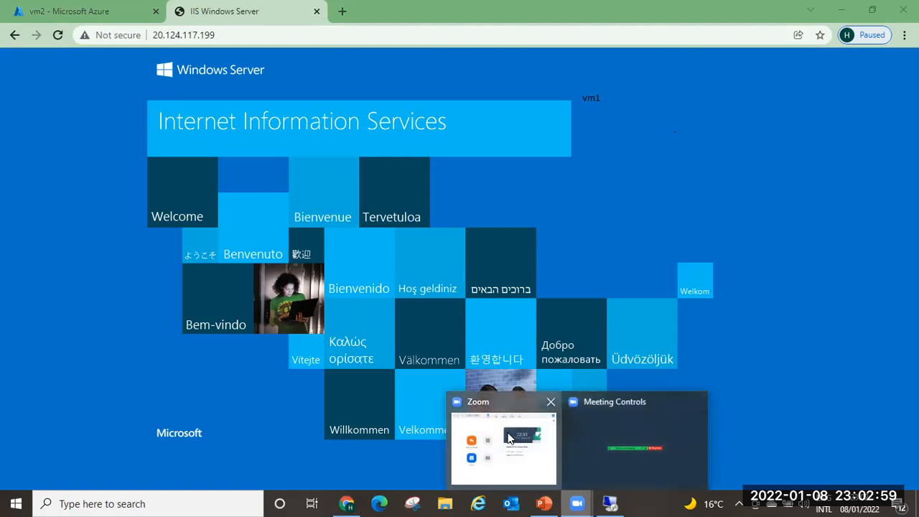
pyautogui.click(681, 127)
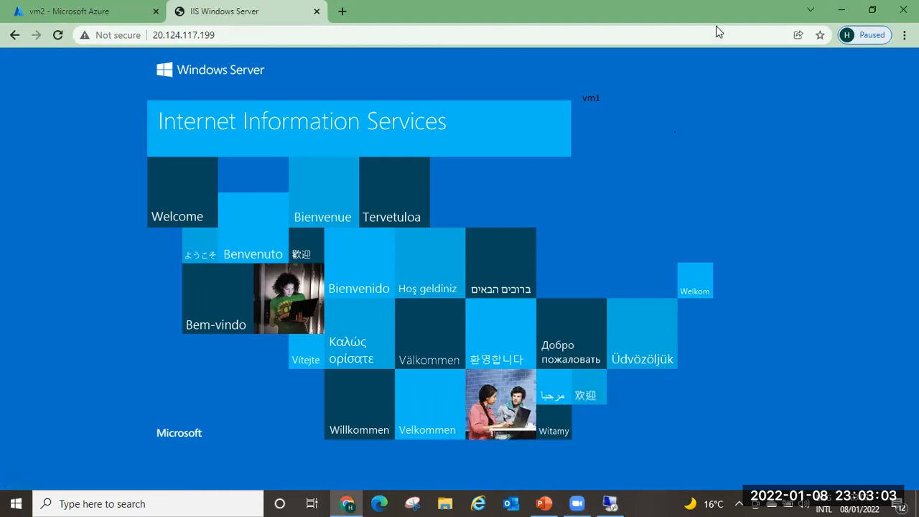